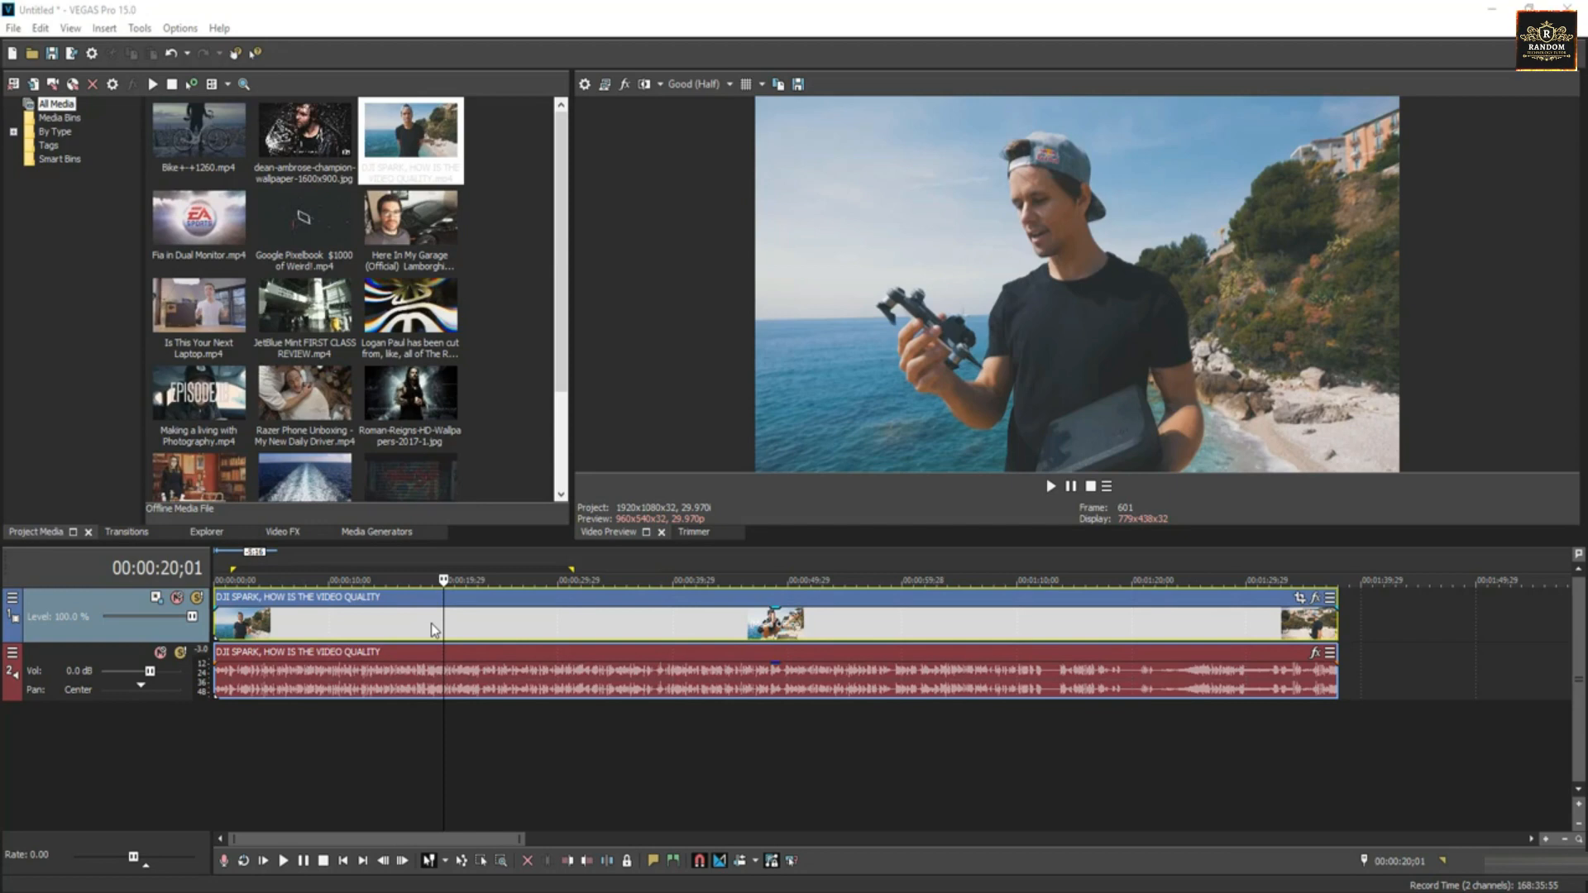
# View the DJI Spark clip at 00:00:15;06 and inspect which buttons its video event header can show
pyautogui.moveTo(500, 623); pyautogui.dragTo(388, 624)
pyautogui.click(389, 631)
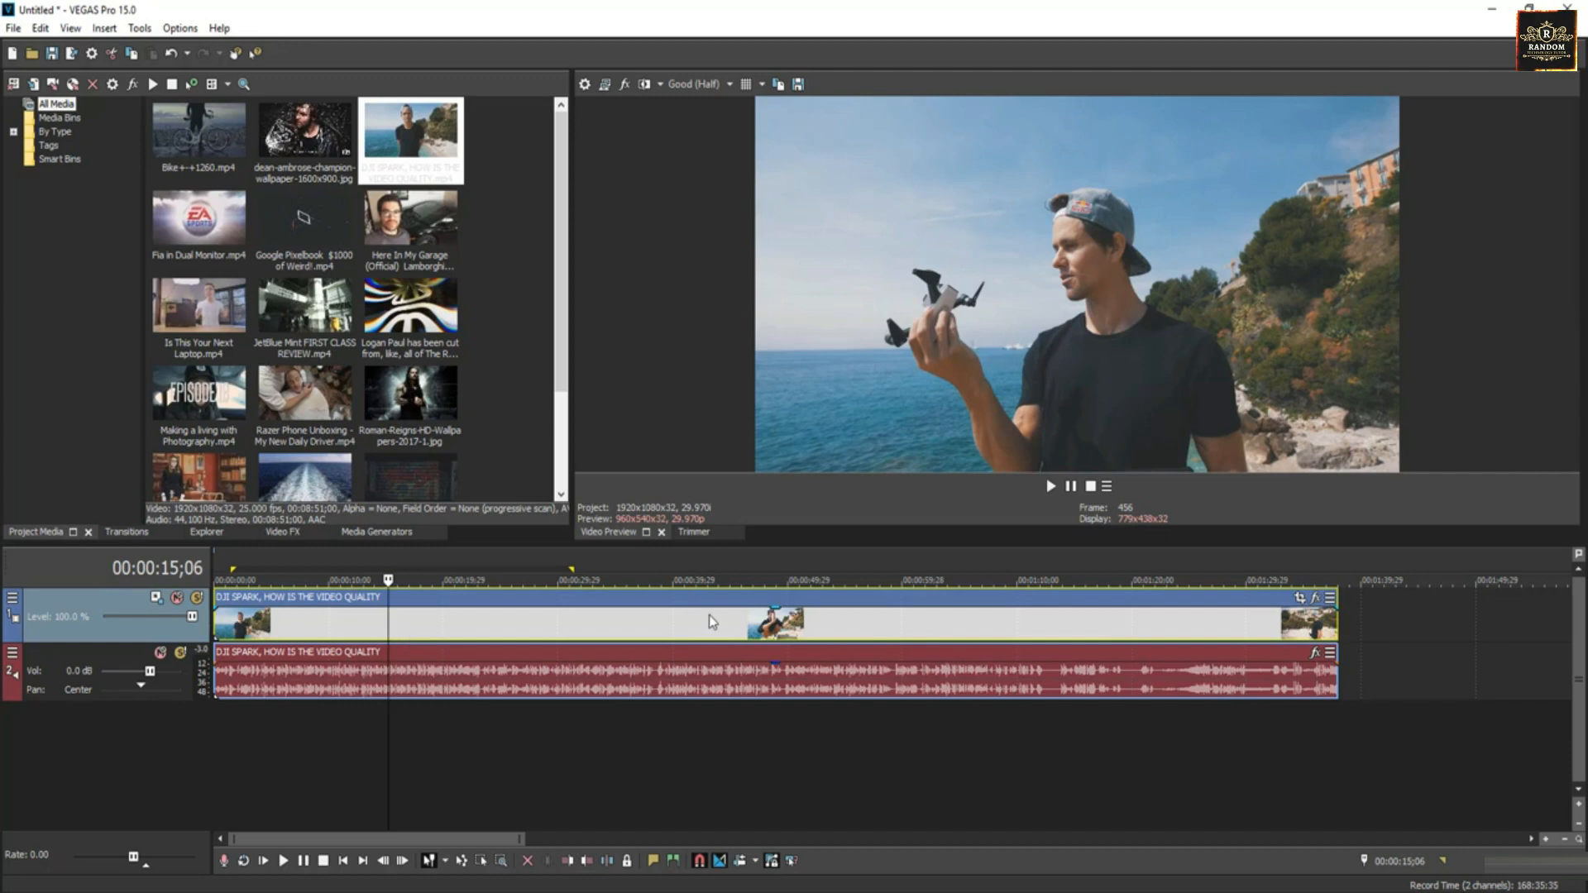
pyautogui.click(1330, 598)
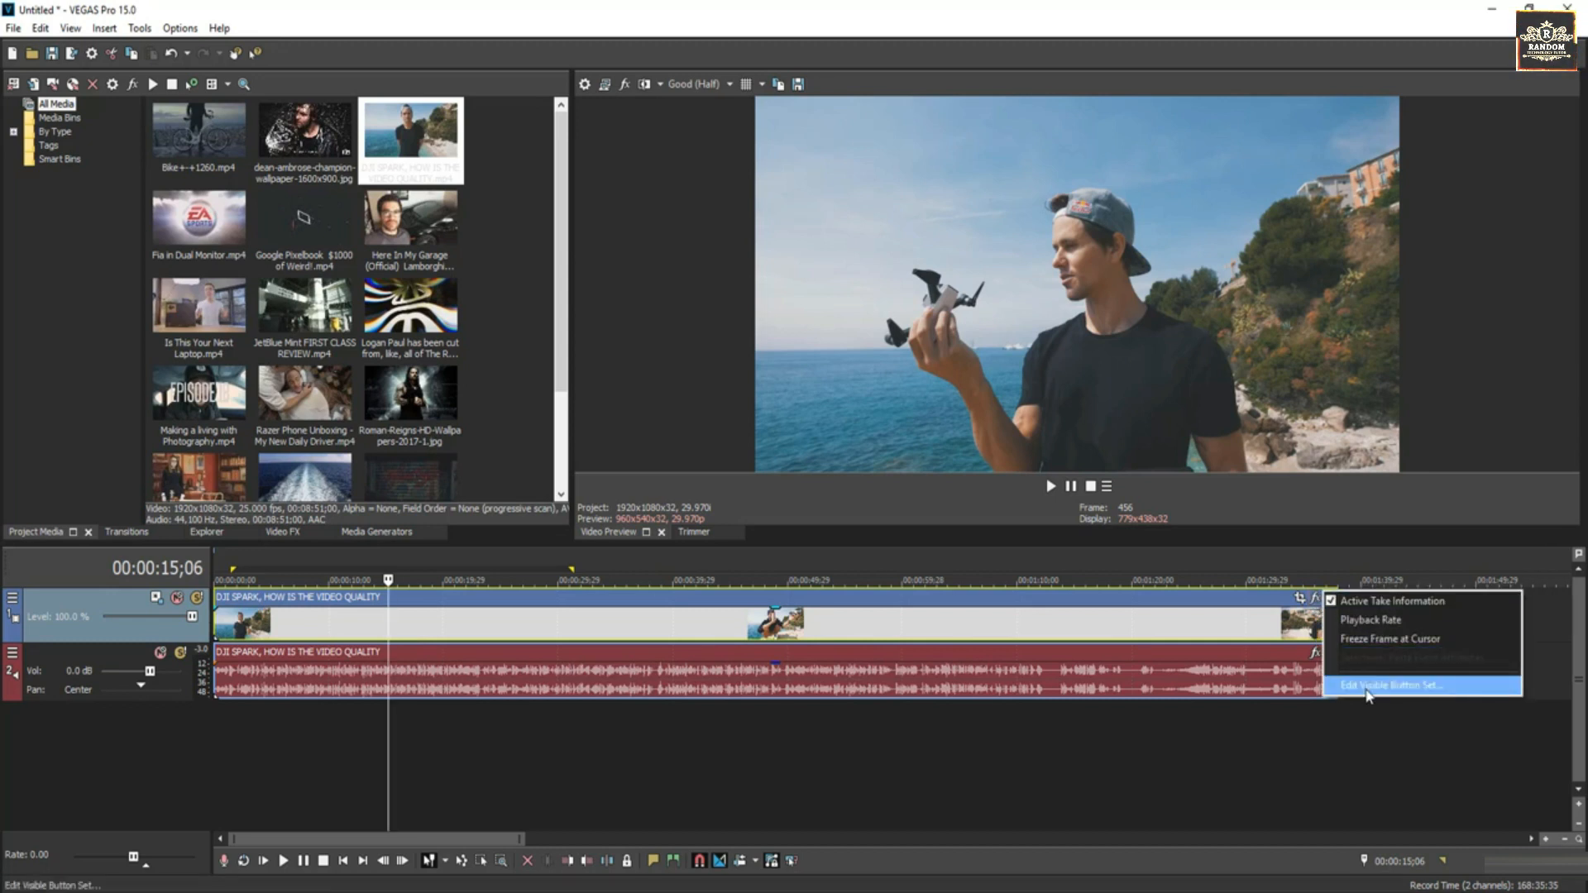
pyautogui.click(1363, 693)
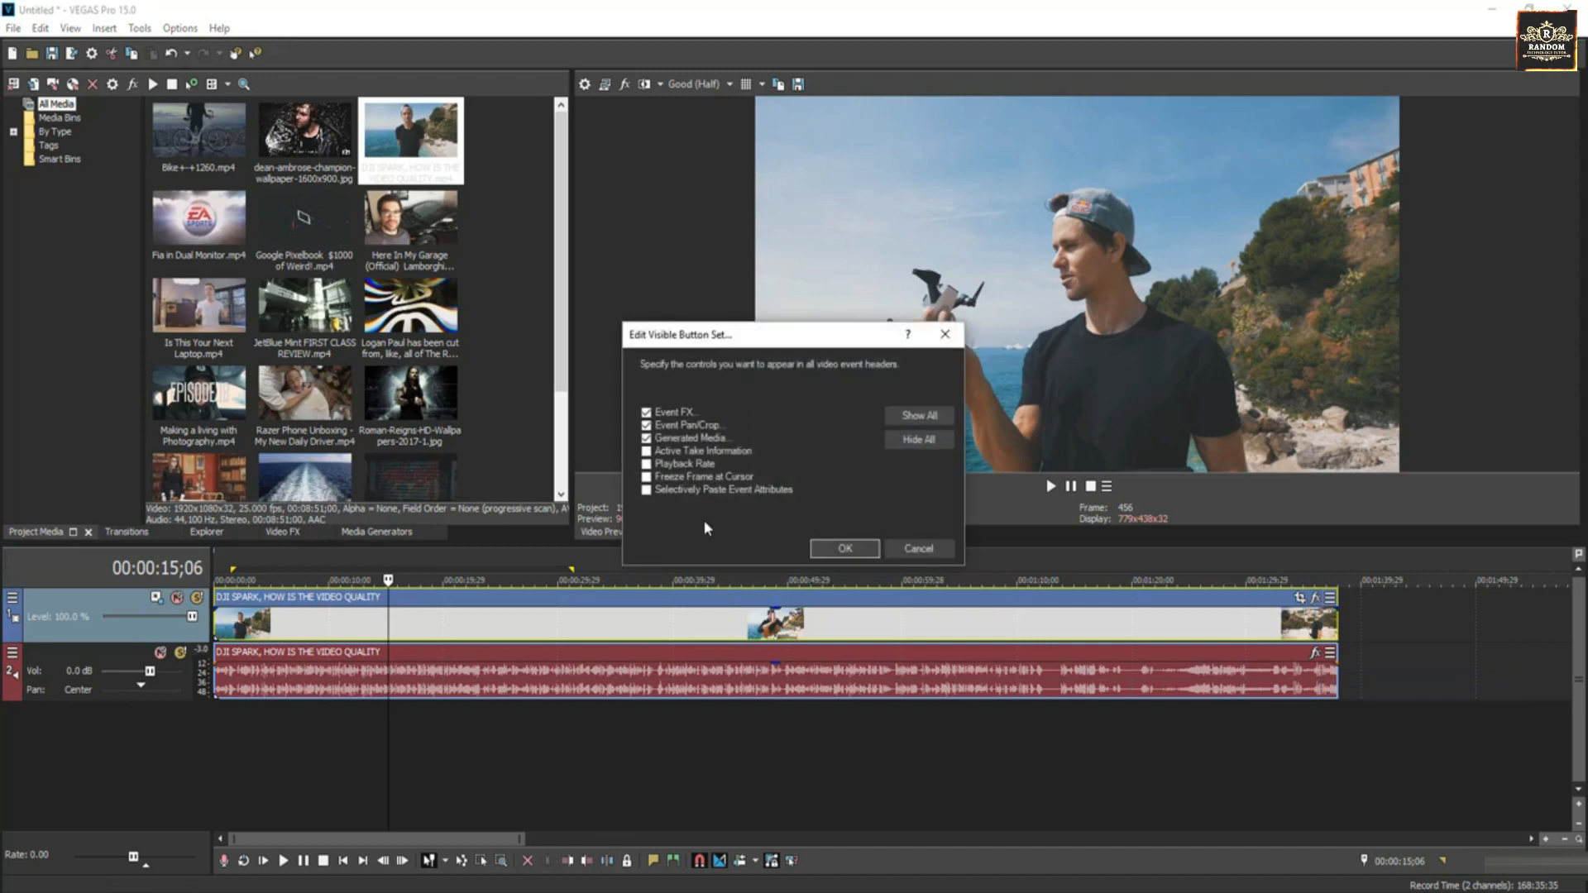
pyautogui.click(918, 548)
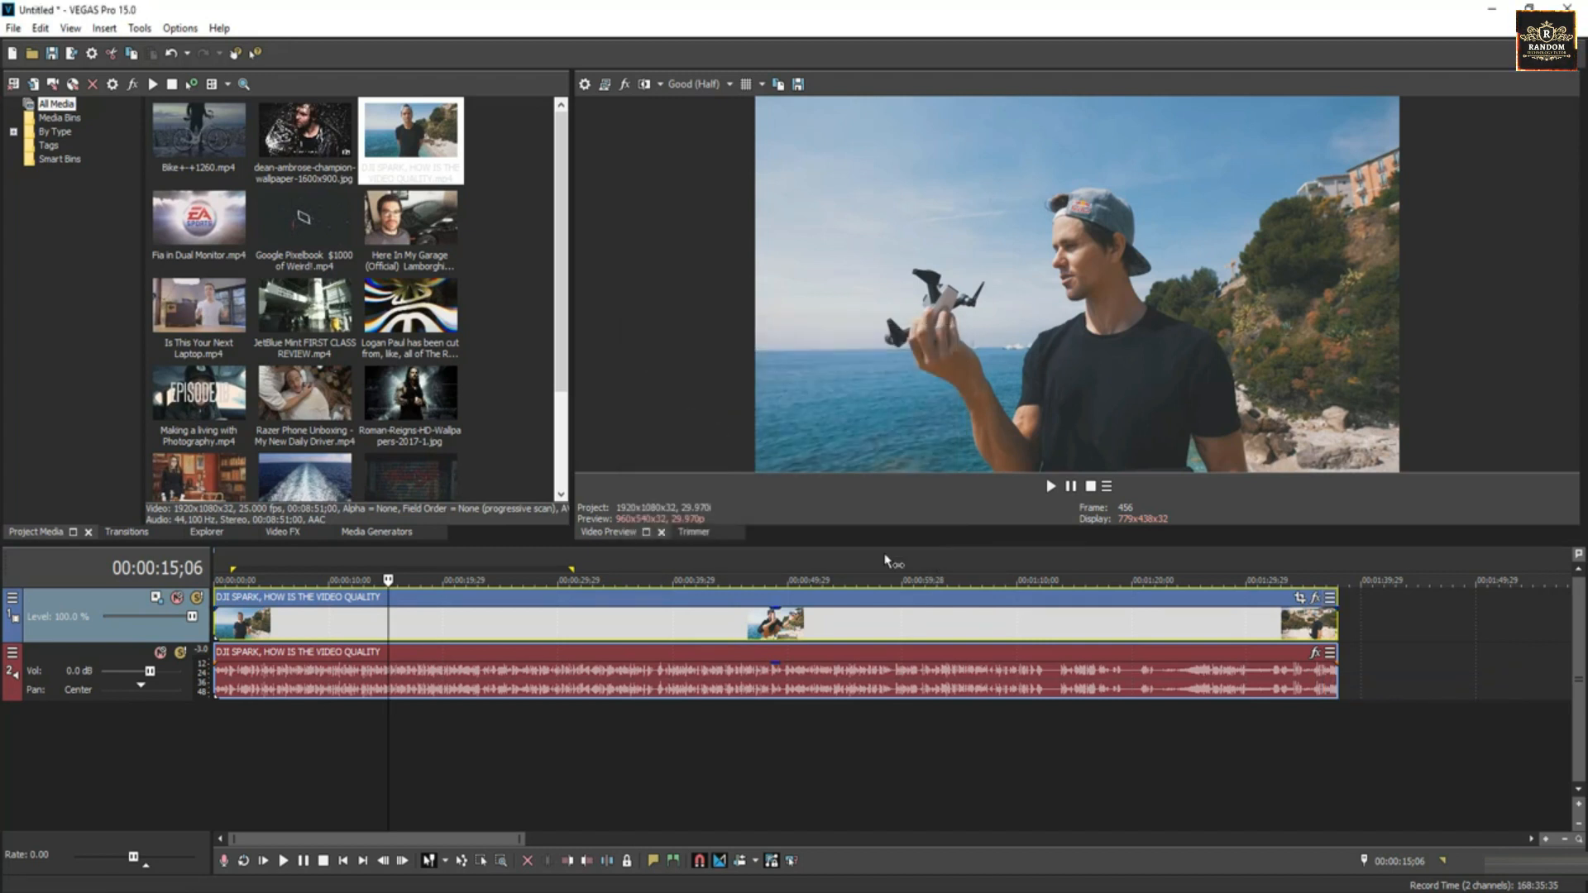
# Display the full Video FX effects list with the All folder expanded
pyautogui.click(283, 533)
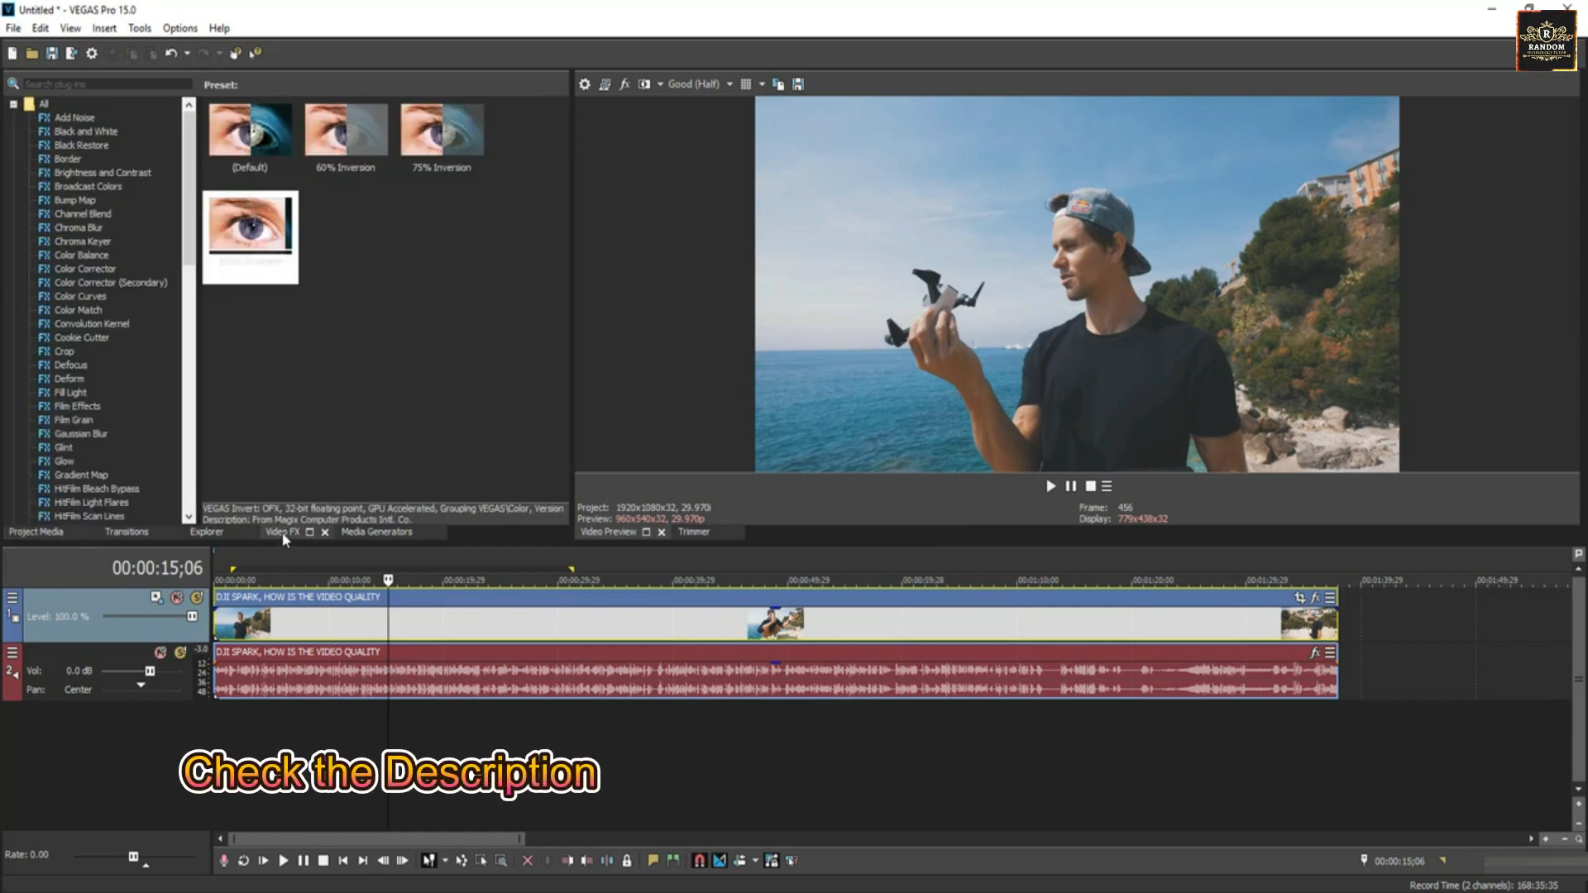
pyautogui.click(13, 105)
pyautogui.click(14, 105)
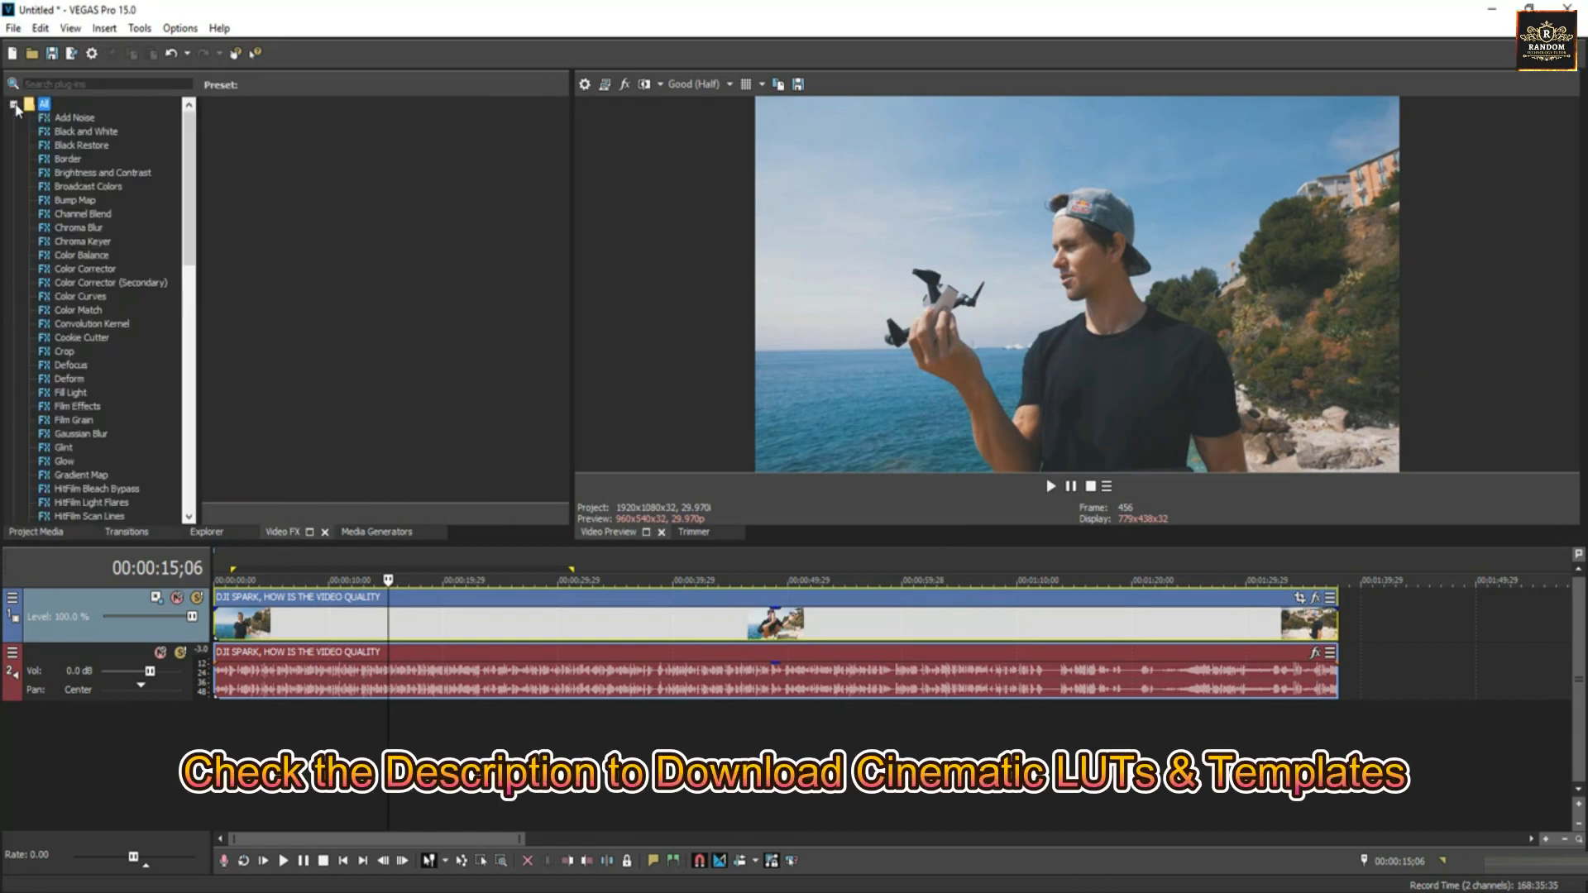
pyautogui.moveTo(185, 181)
pyautogui.mouseDown()
pyautogui.moveTo(183, 402)
pyautogui.moveTo(183, 169)
pyautogui.mouseUp()
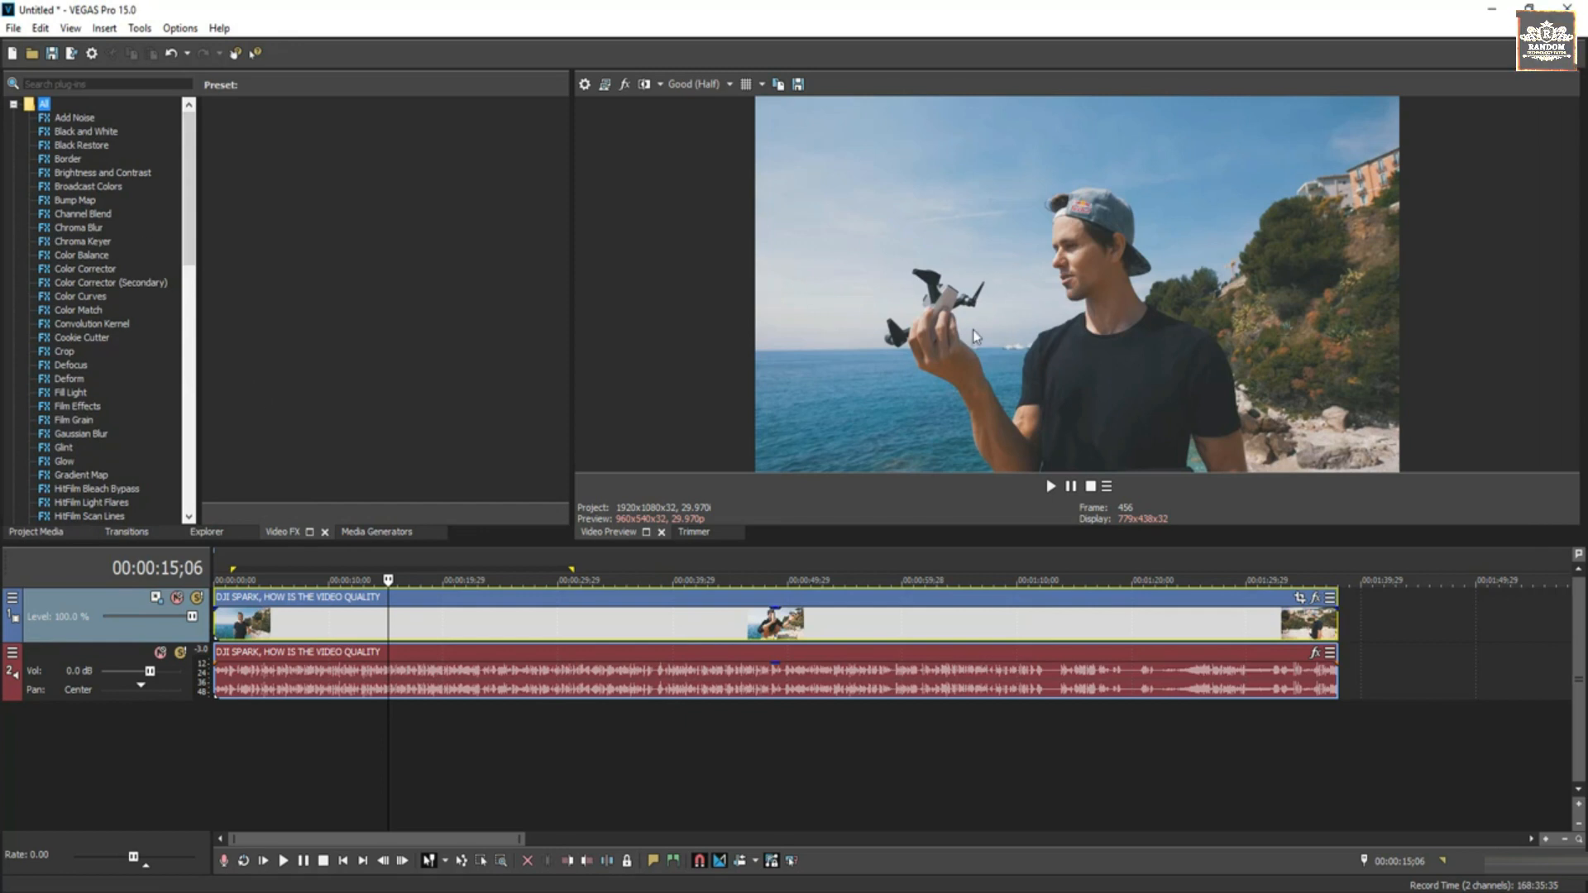
# Apply the Medium preset of the Add Noise effect to the DJI Spark video event
pyautogui.click(76, 118)
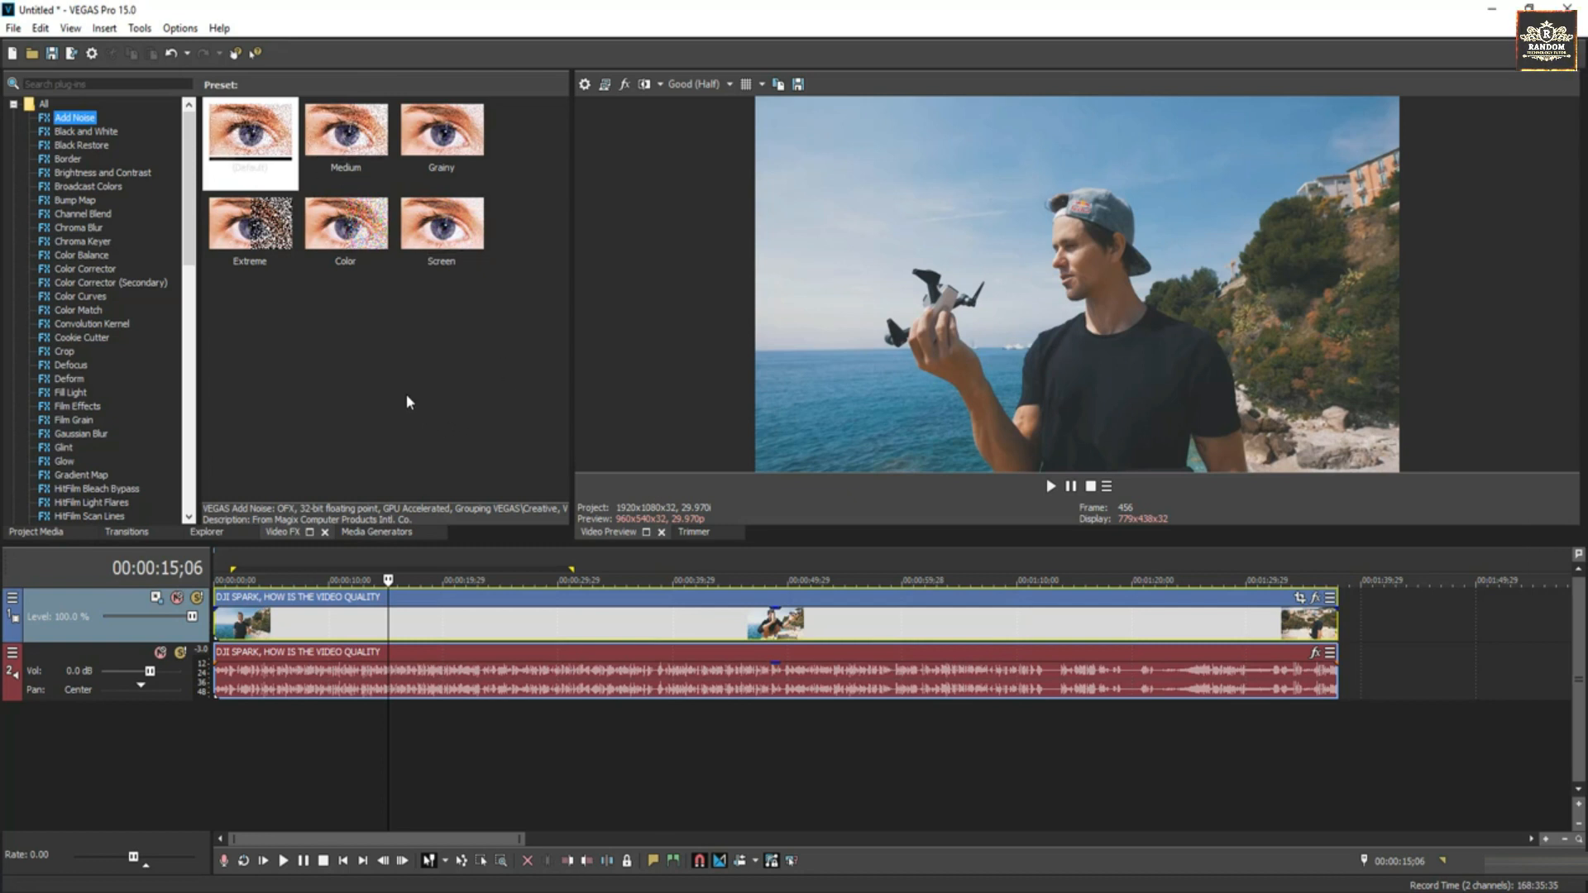
pyautogui.click(330, 130)
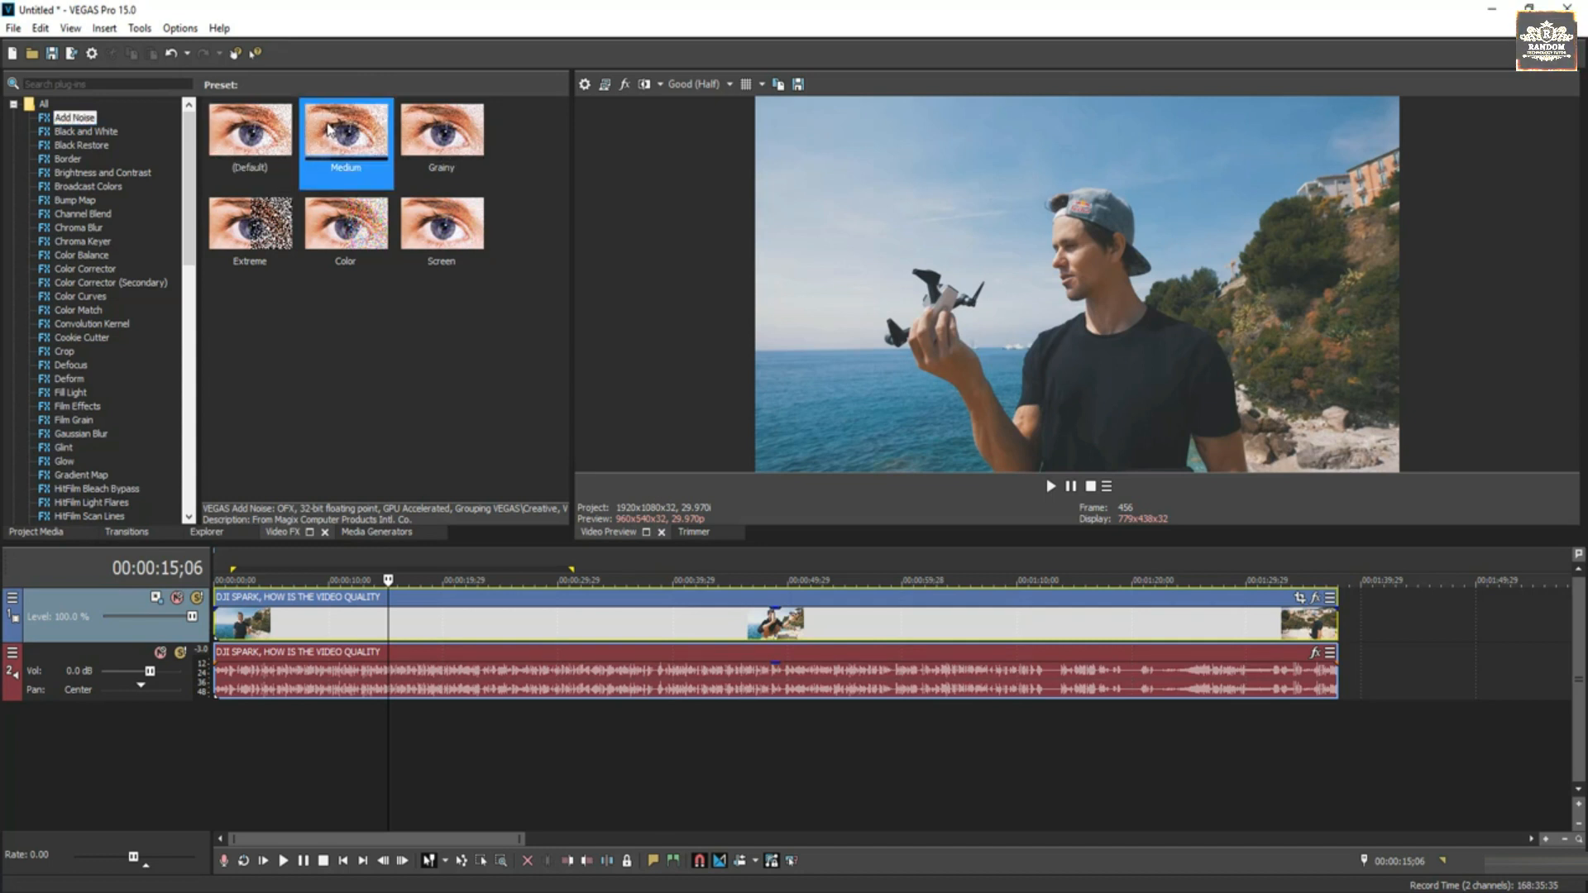
pyautogui.moveTo(324, 130); pyautogui.dragTo(420, 609)
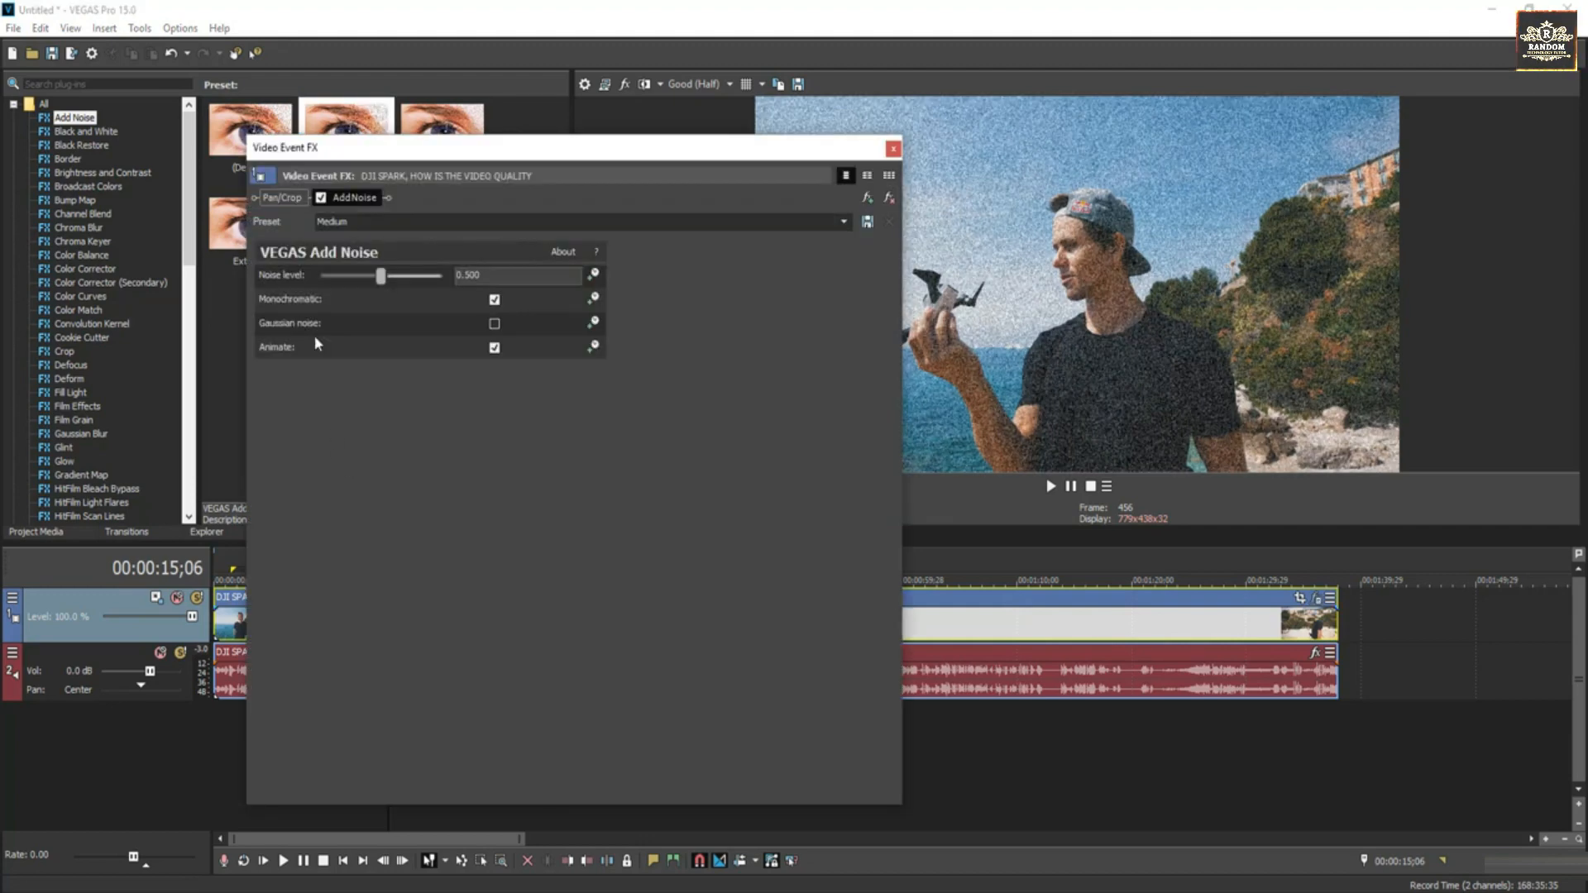
# Shrink the Video Event FX window and move it clear of the video preview
pyautogui.moveTo(902, 560); pyautogui.dragTo(724, 560)
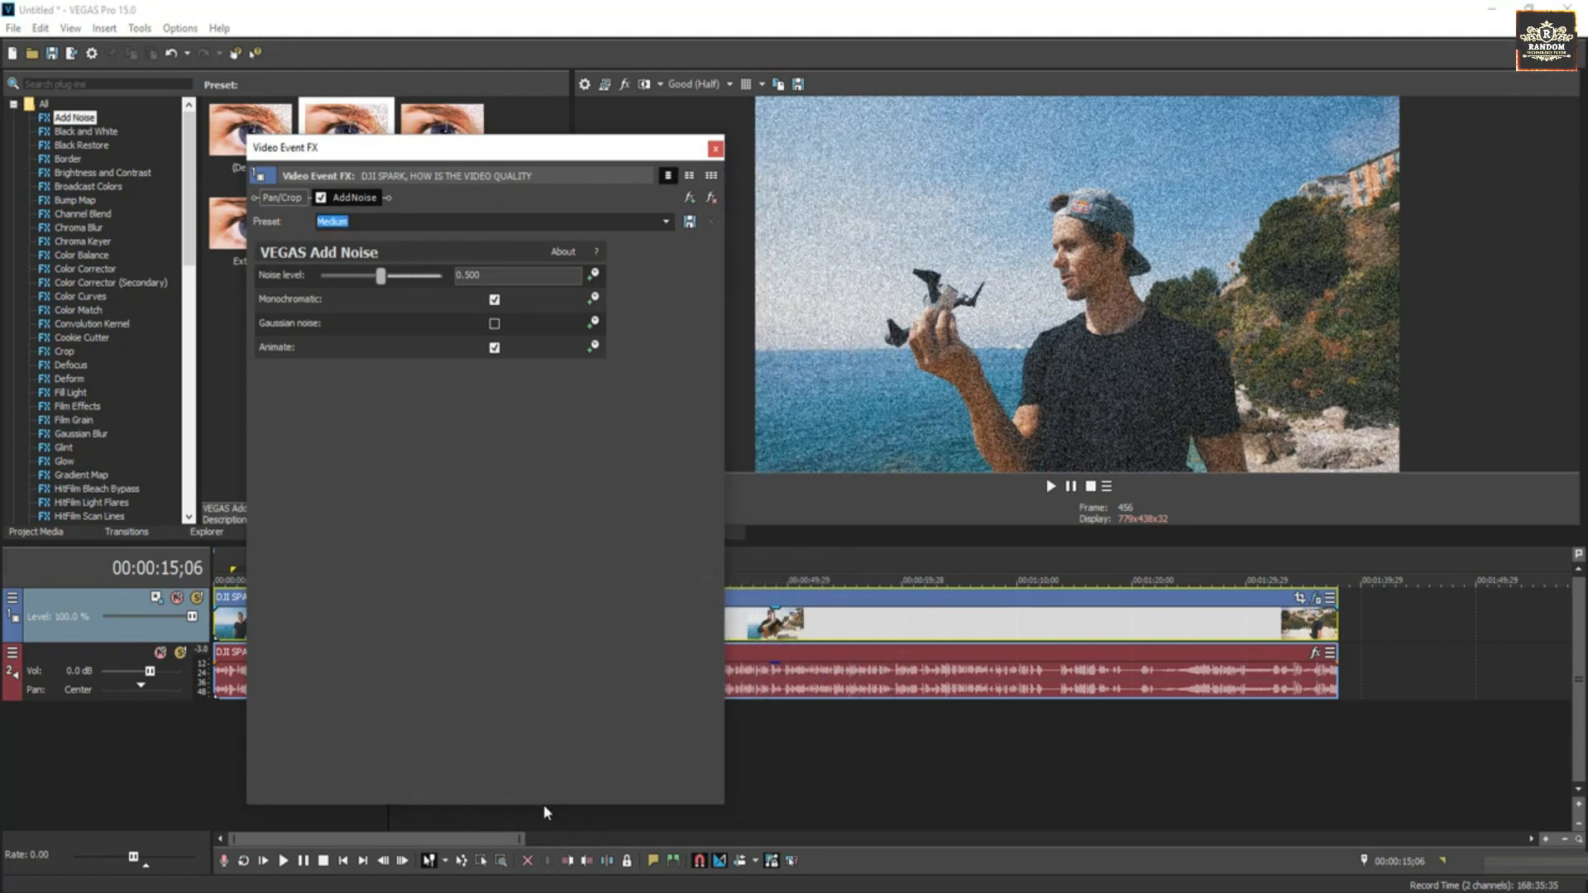
pyautogui.moveTo(544, 804); pyautogui.dragTo(544, 438)
pyautogui.moveTo(476, 147); pyautogui.dragTo(372, 179)
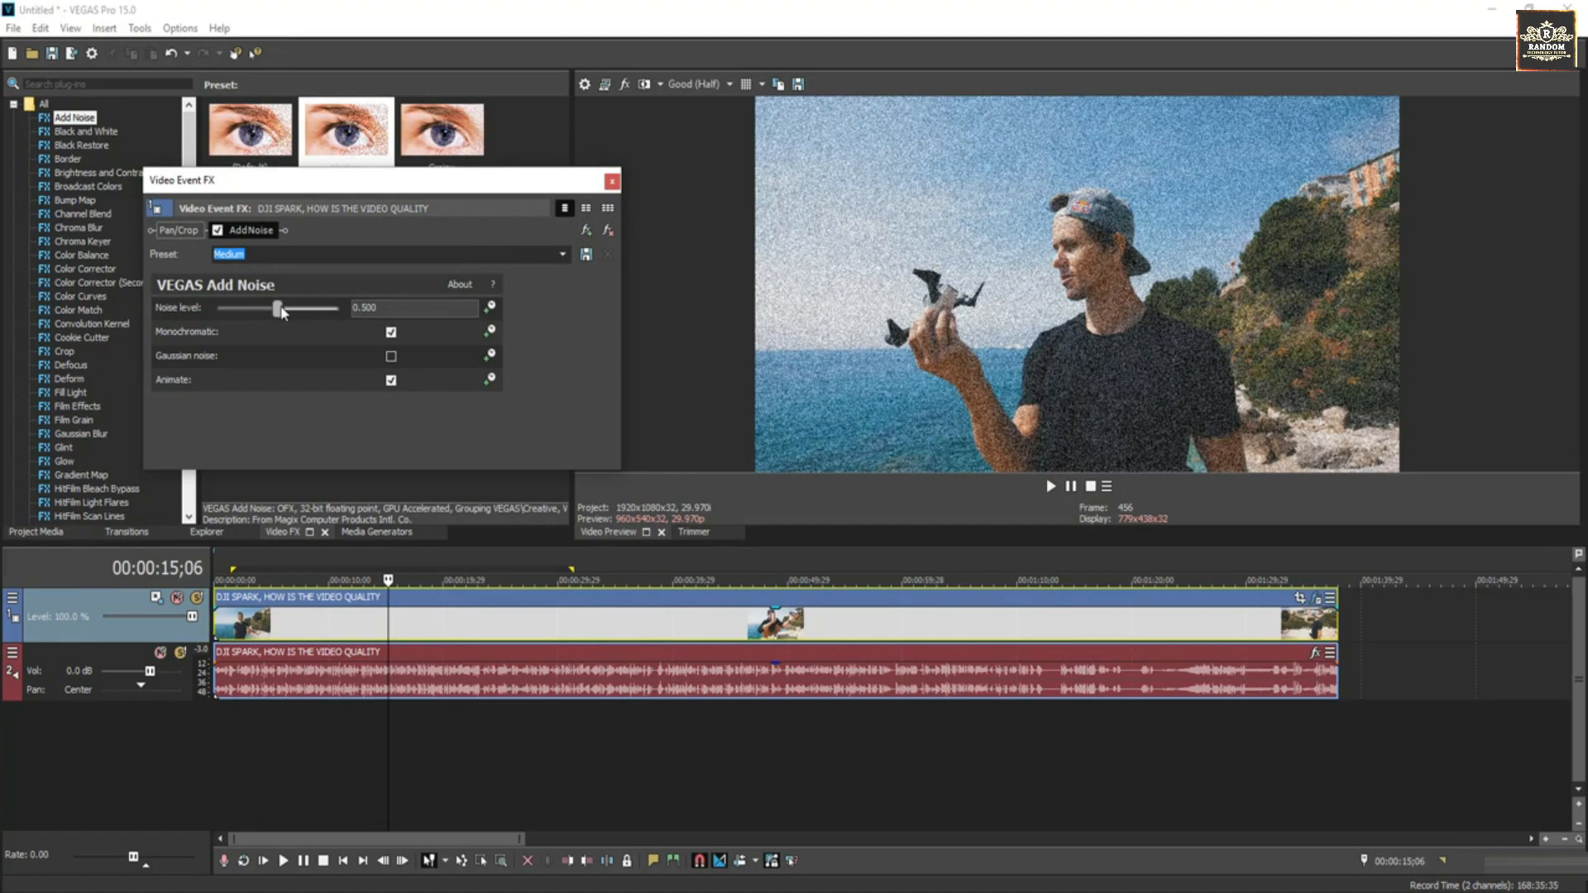
# Set the Add Noise level to 0.265 and compare the result with Gaussian noise switched on and off
pyautogui.moveTo(280, 311); pyautogui.dragTo(253, 309)
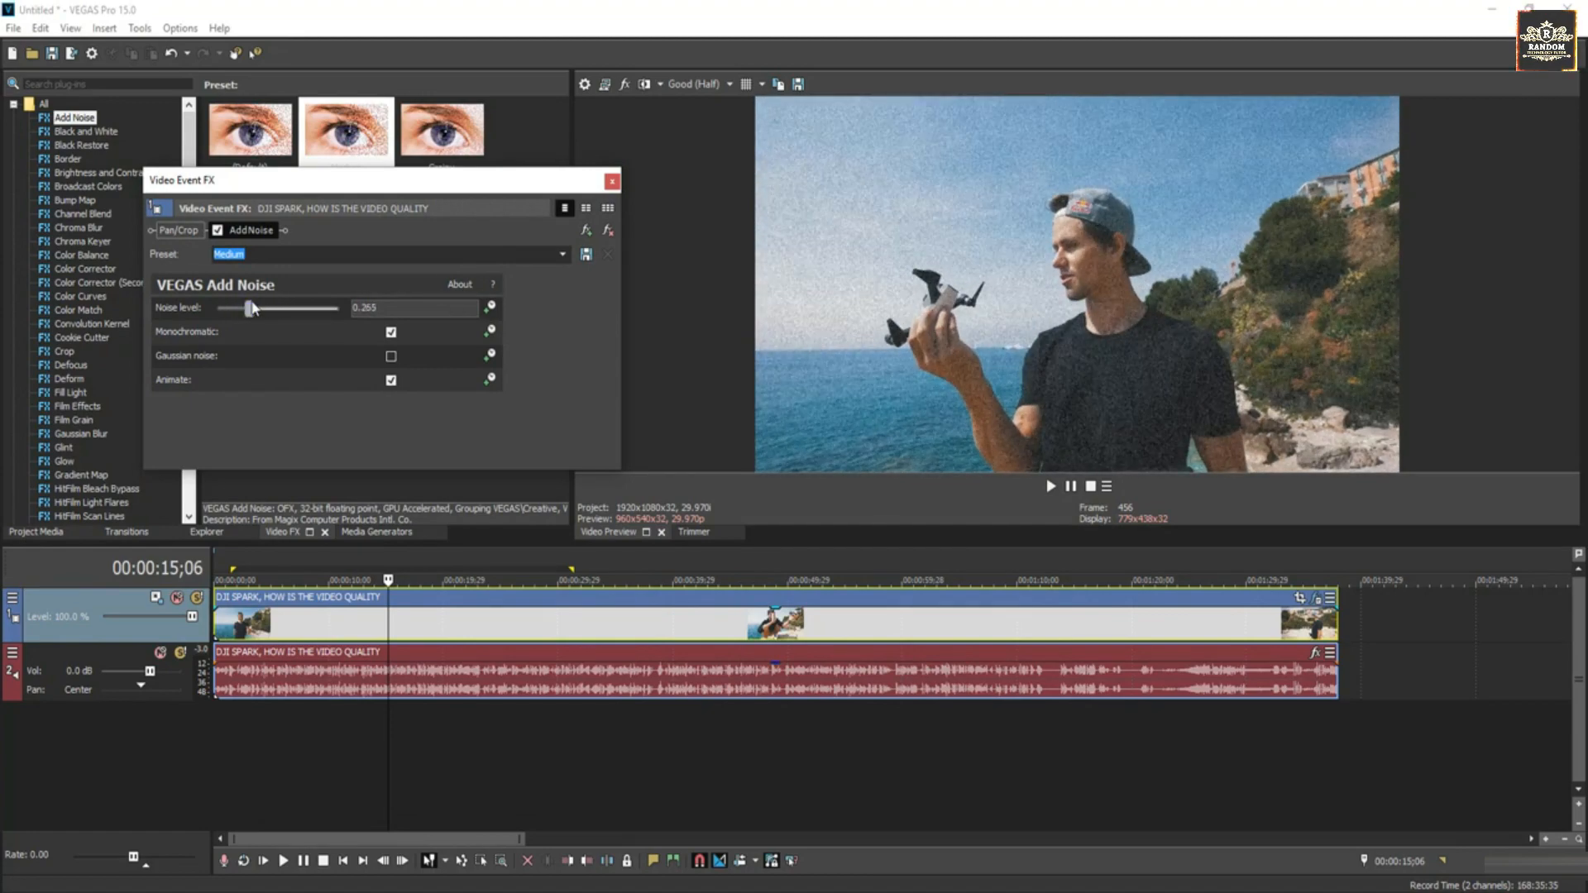
pyautogui.click(391, 357)
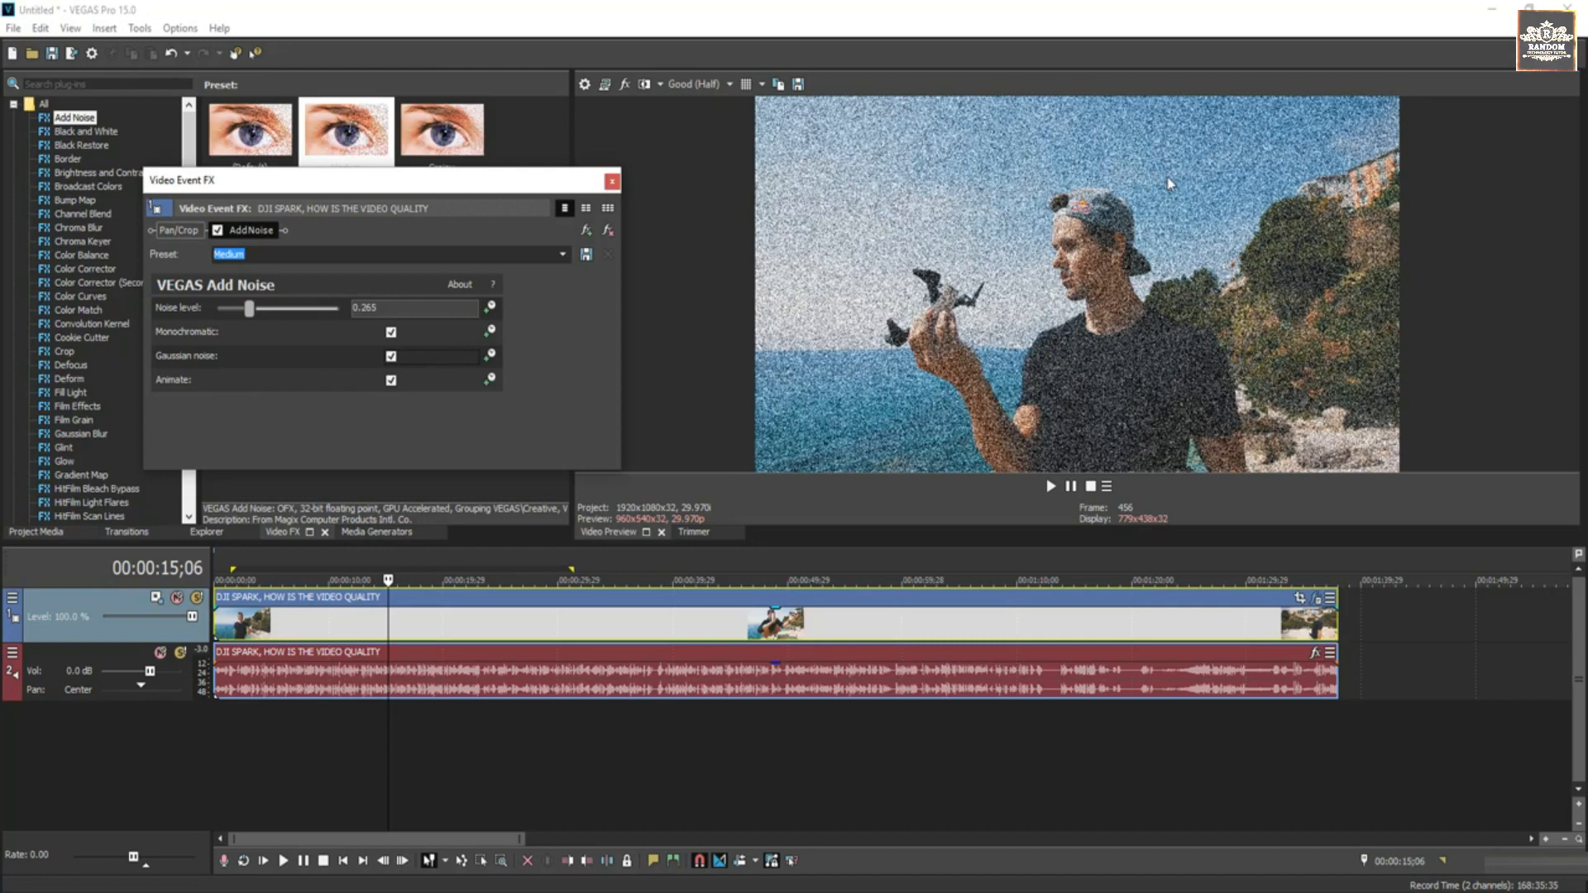
pyautogui.click(392, 357)
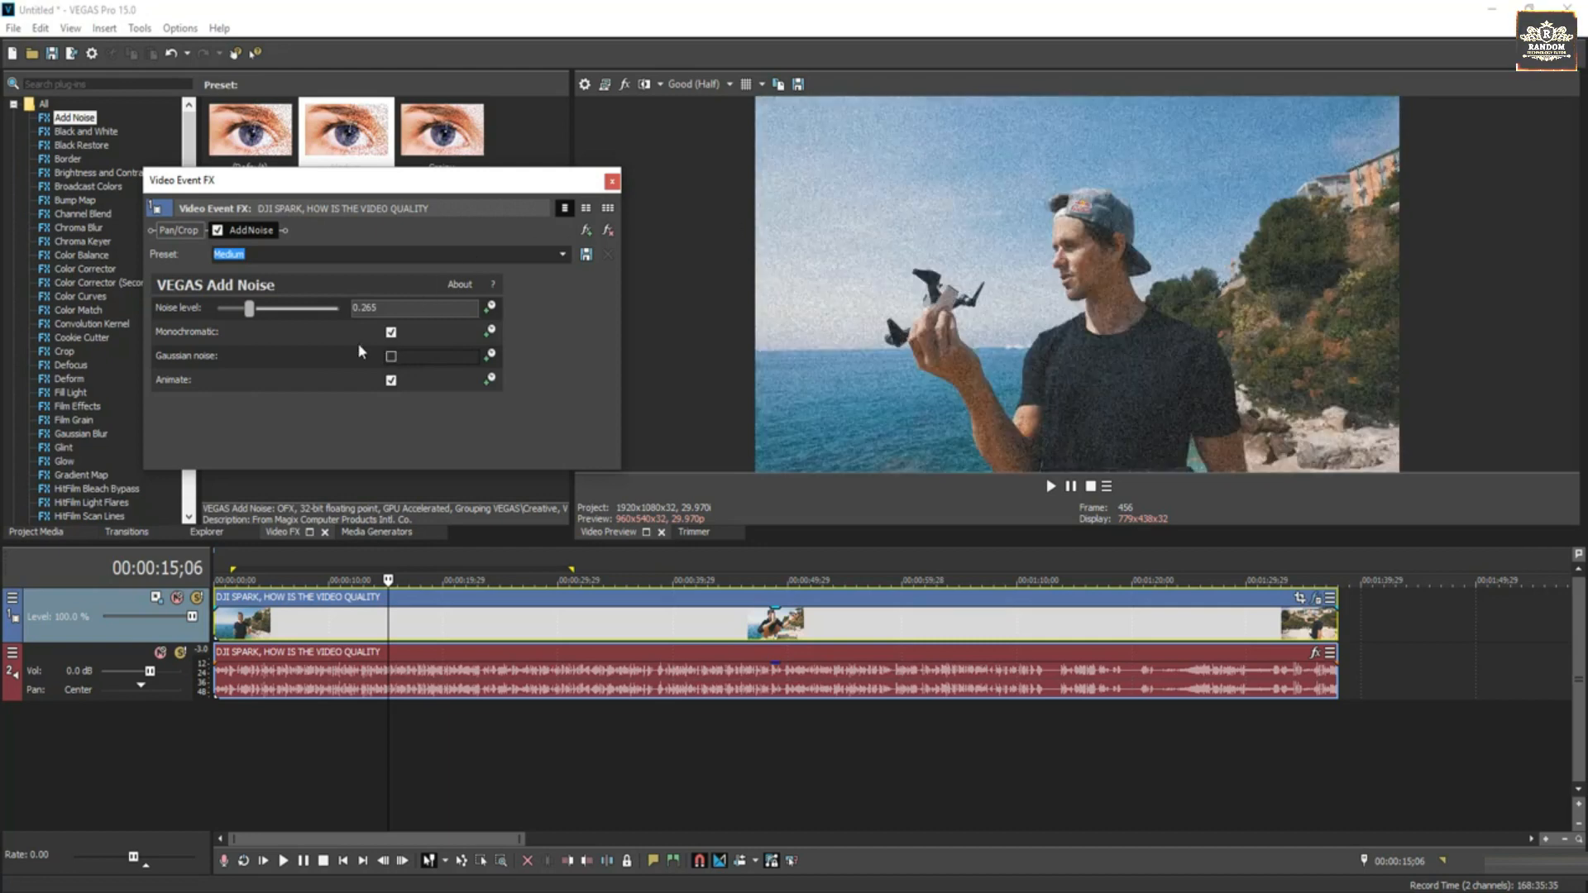
pyautogui.click(562, 258)
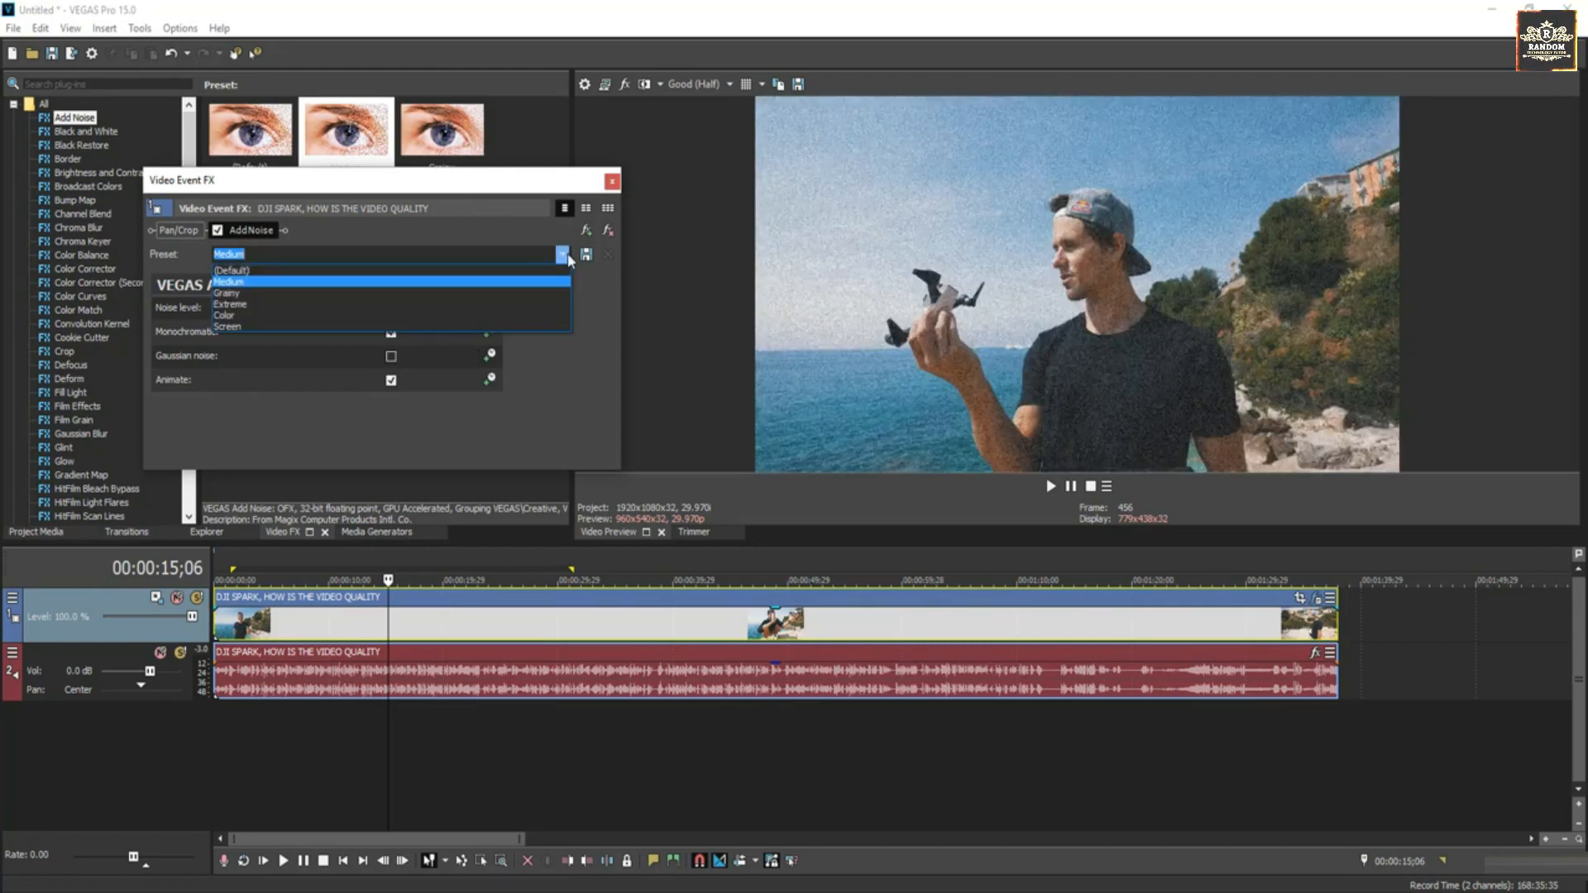
pyautogui.click(567, 258)
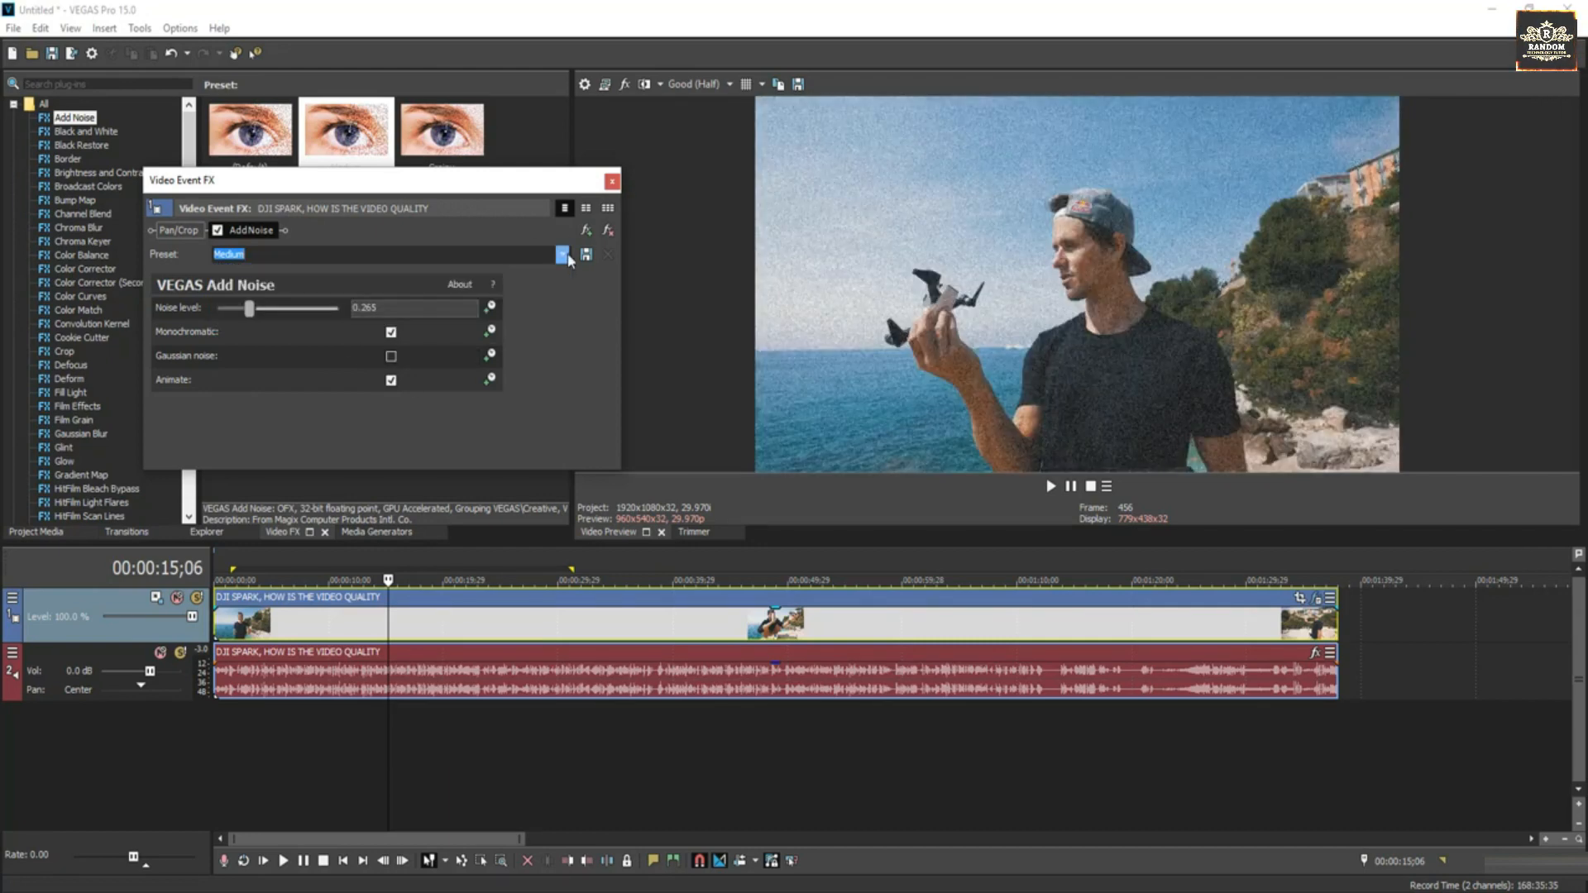
pyautogui.click(612, 181)
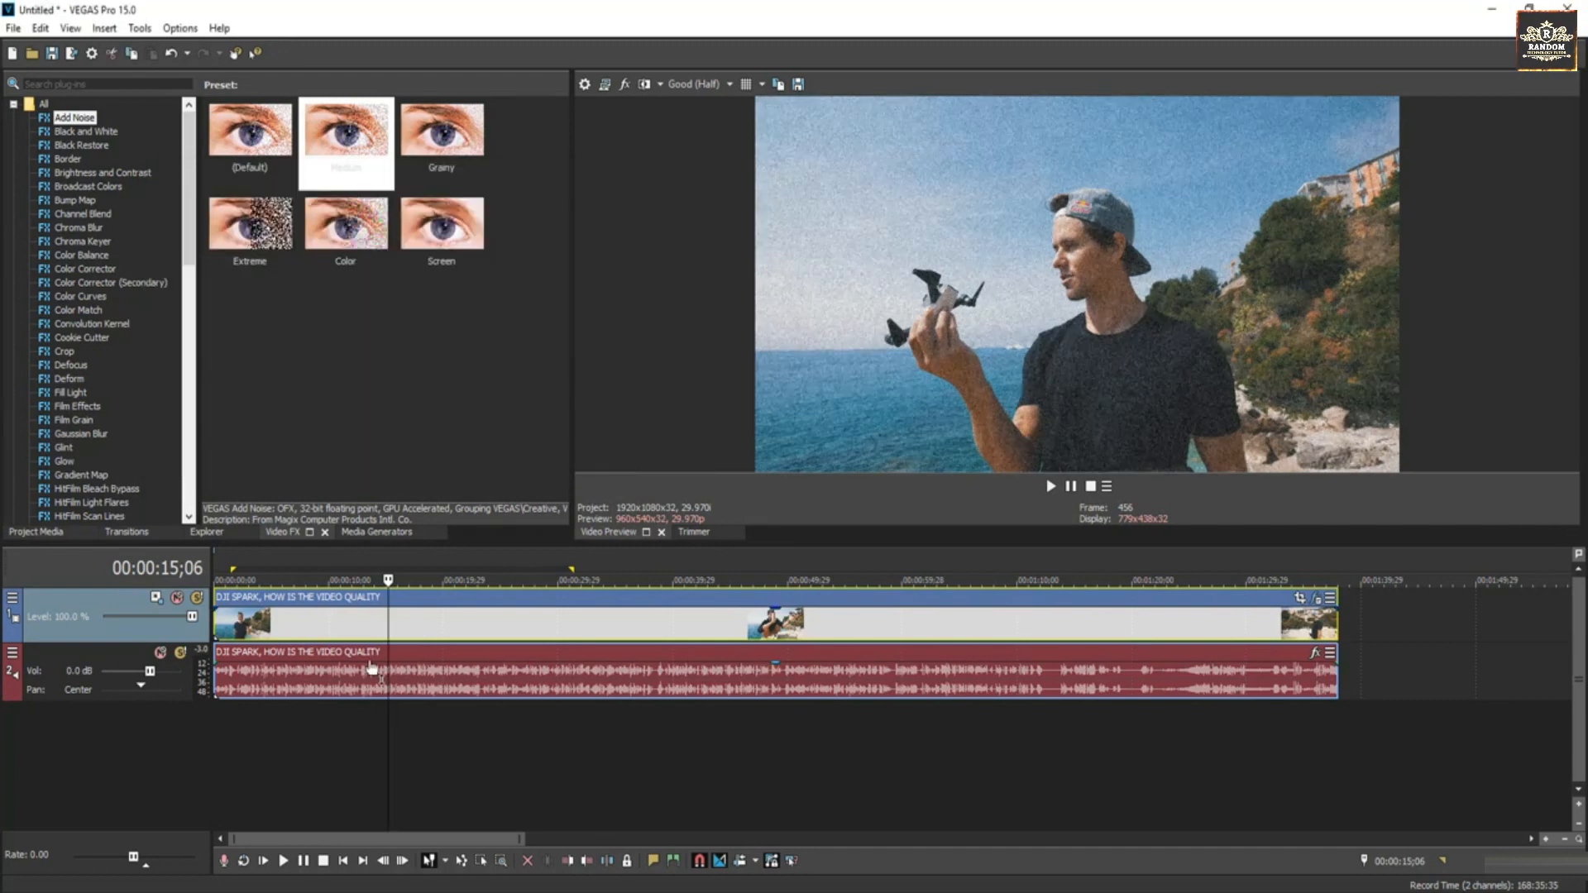
# Play the clip from 00:00:16;15 and again from 00:00:17;19 to check how the noise looks in motion
pyautogui.click(403, 633)
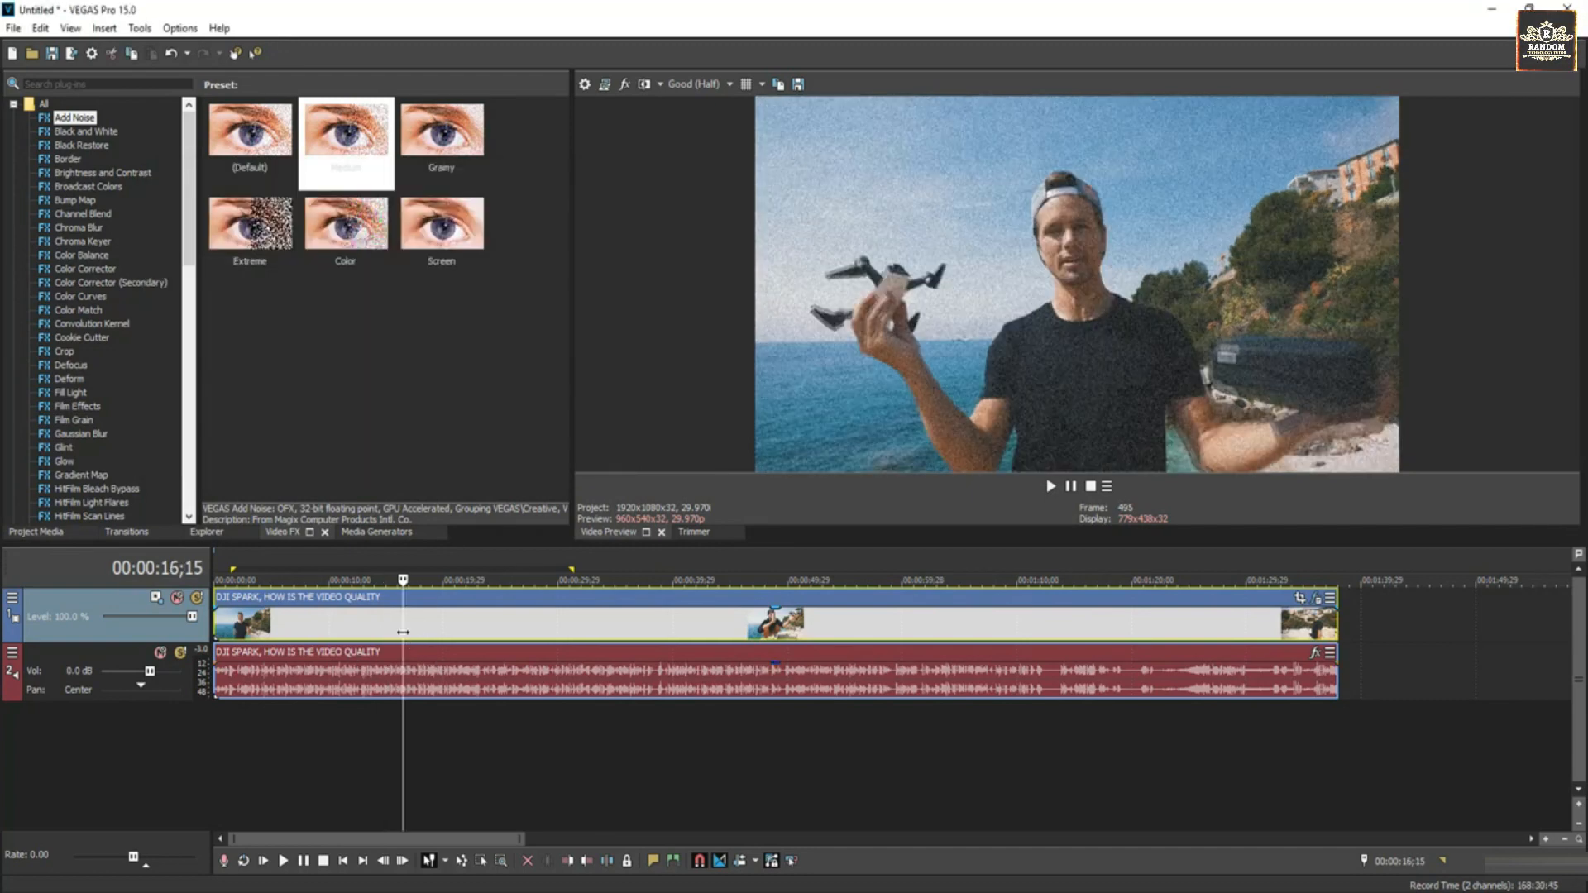
pyautogui.press('space')
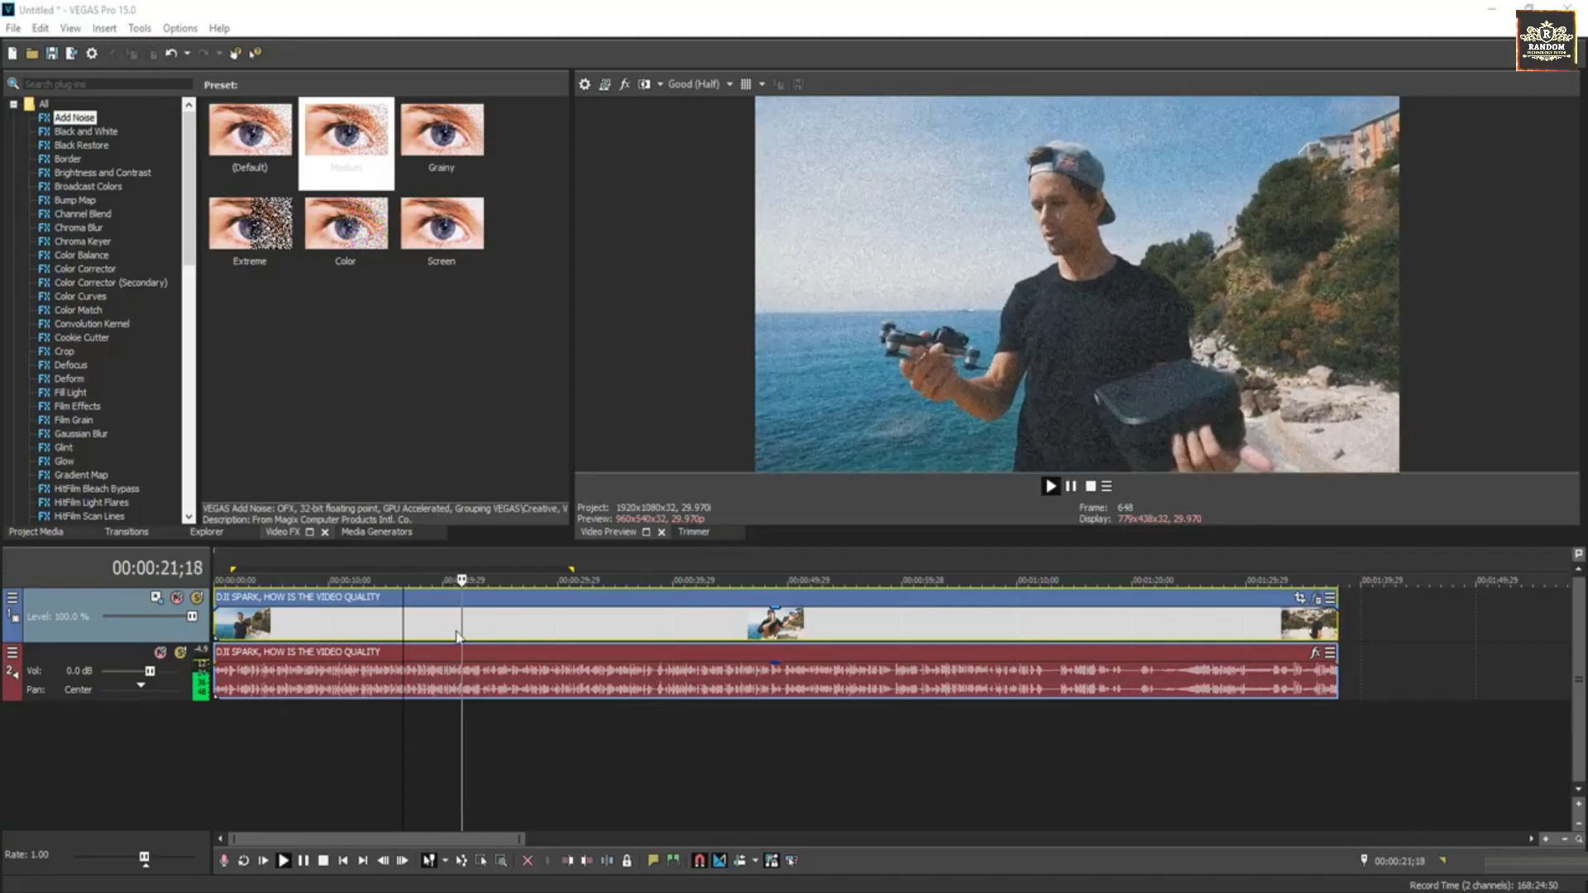
pyautogui.click(416, 622)
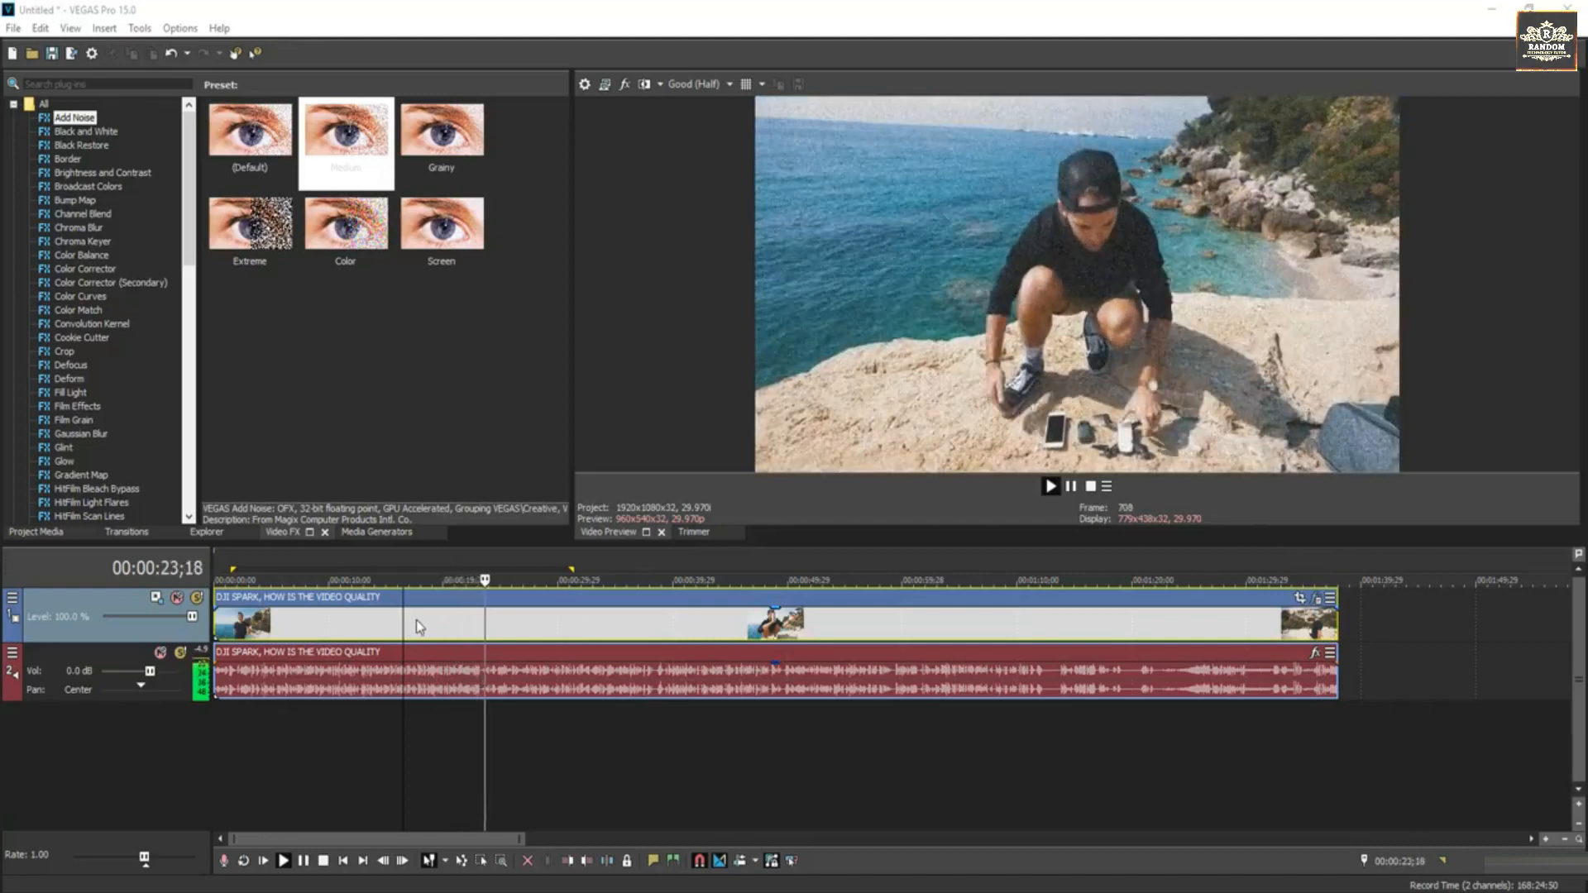
pyautogui.press('space')
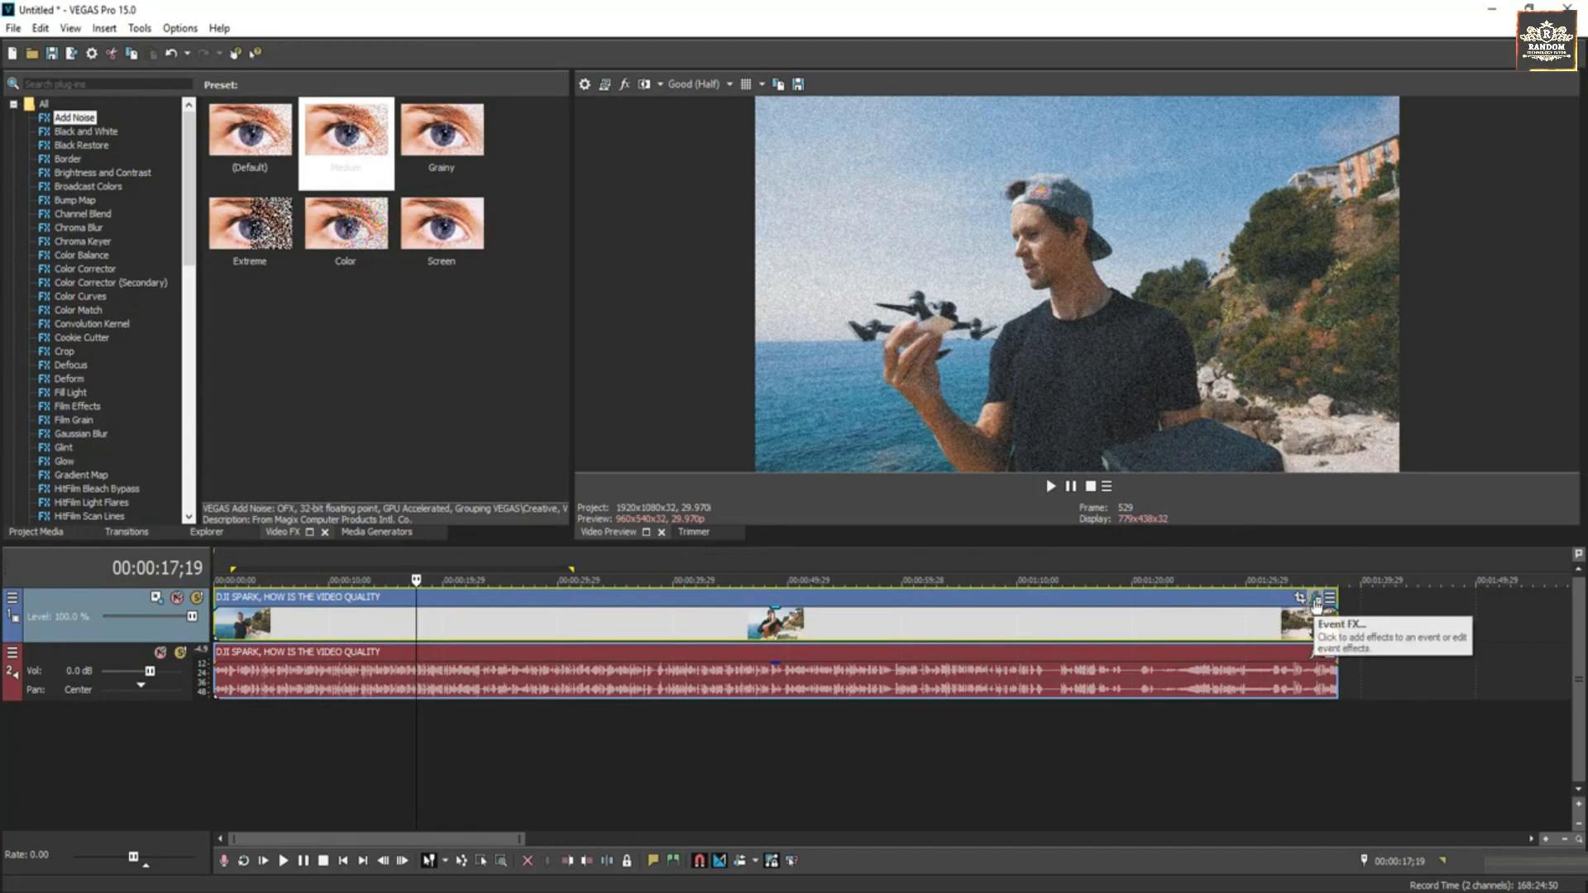
# Remove the Add Noise effect from the DJI Spark video event and close its effect settings
pyautogui.click(1316, 604)
pyautogui.click(245, 232)
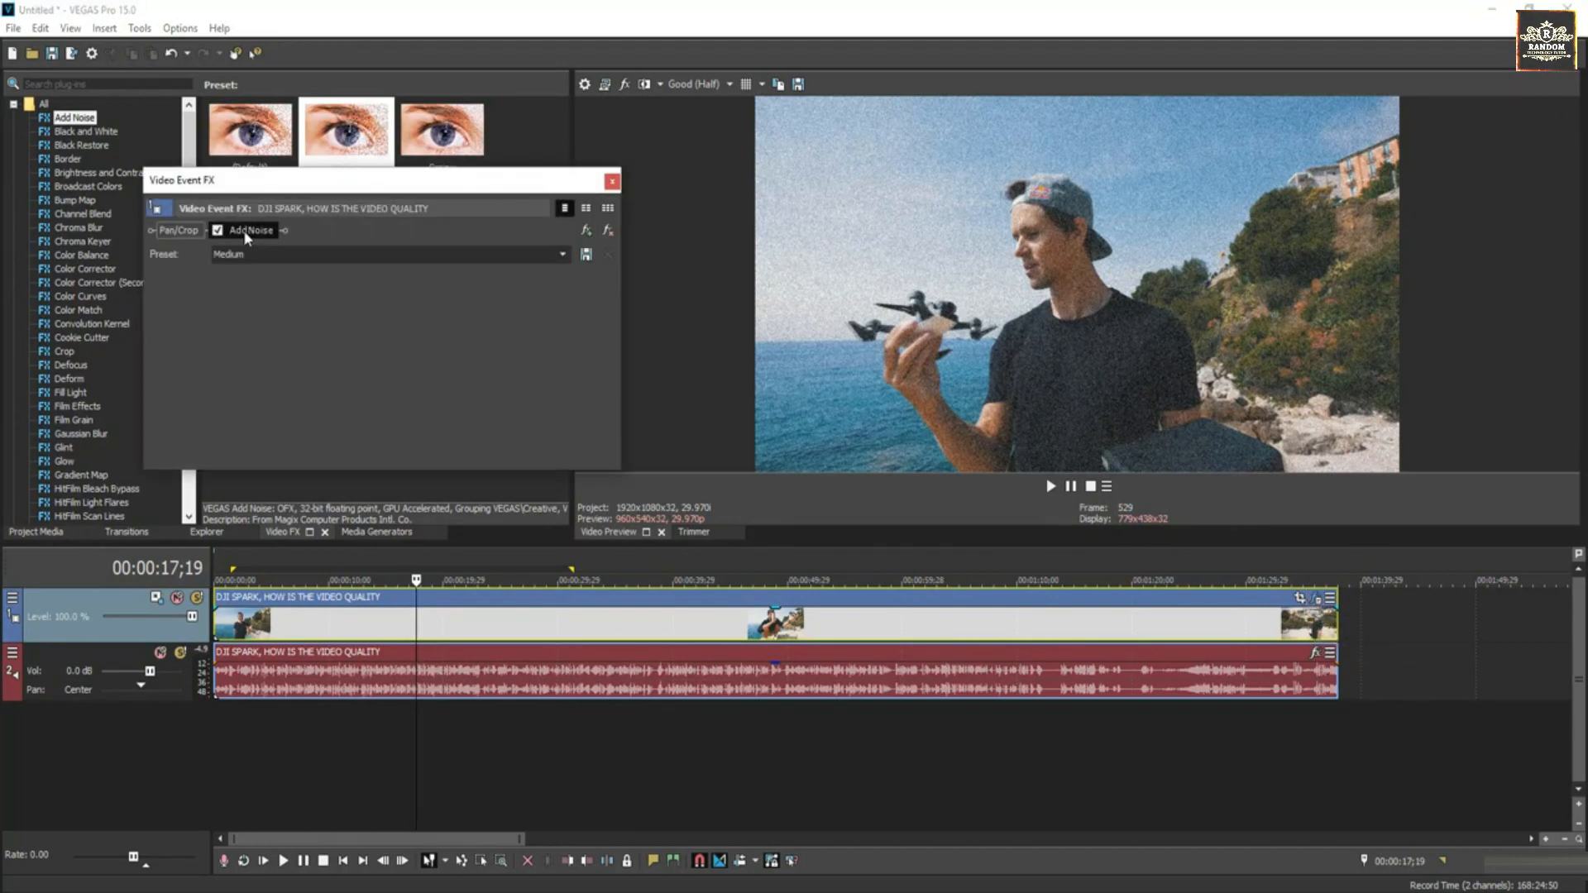
pyautogui.click(608, 232)
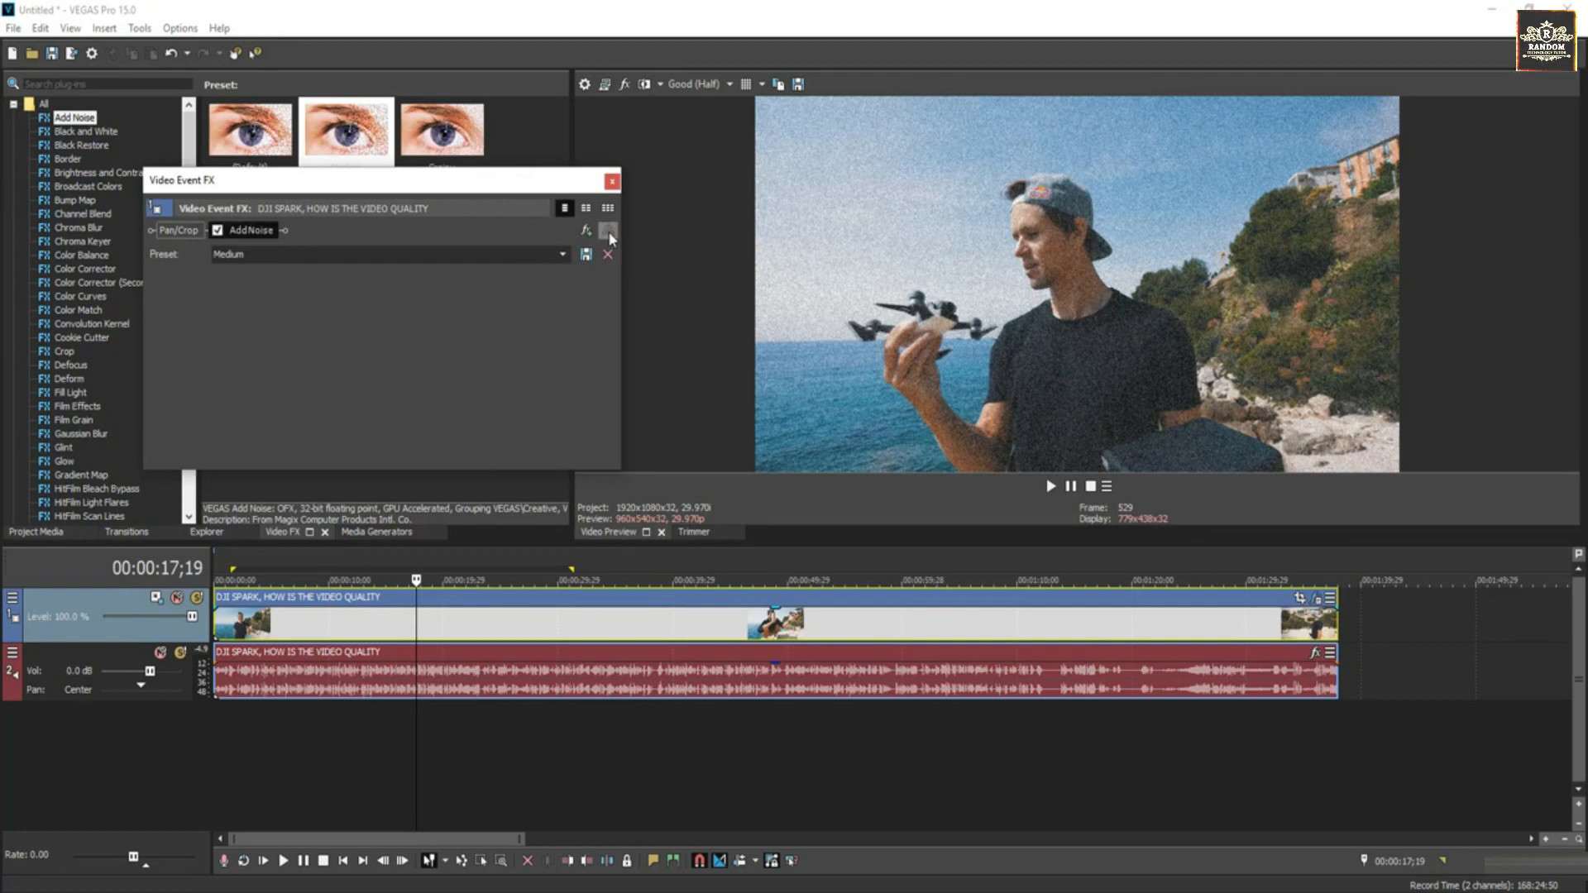
pyautogui.click(612, 181)
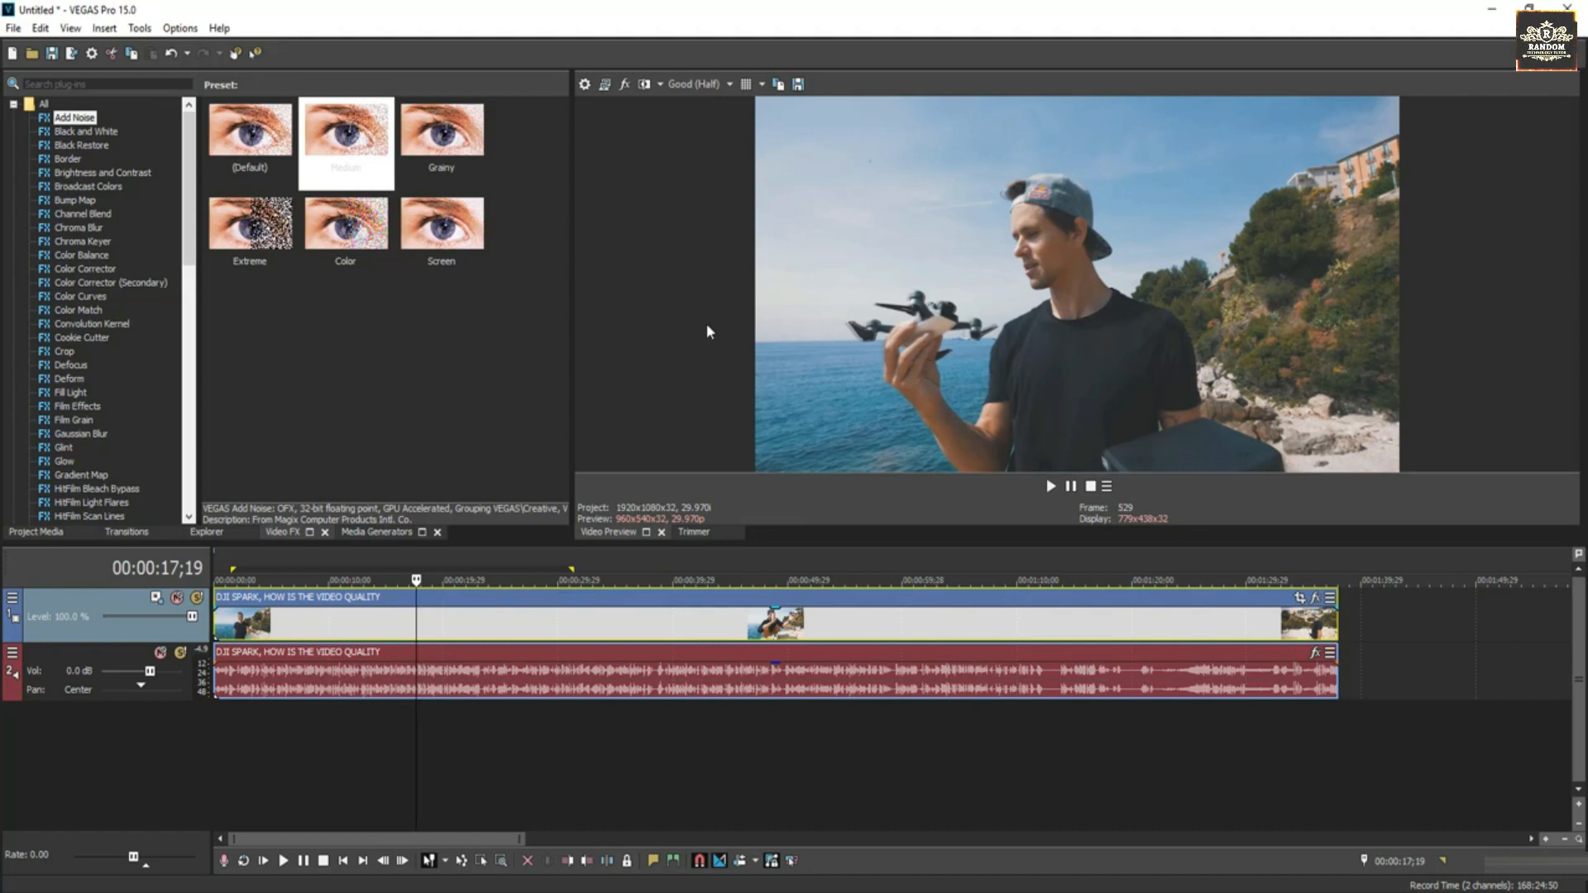
# Try the Black and White effect on the DJI Spark clip with the 75% Black and White preset and remove it
pyautogui.click(73, 133)
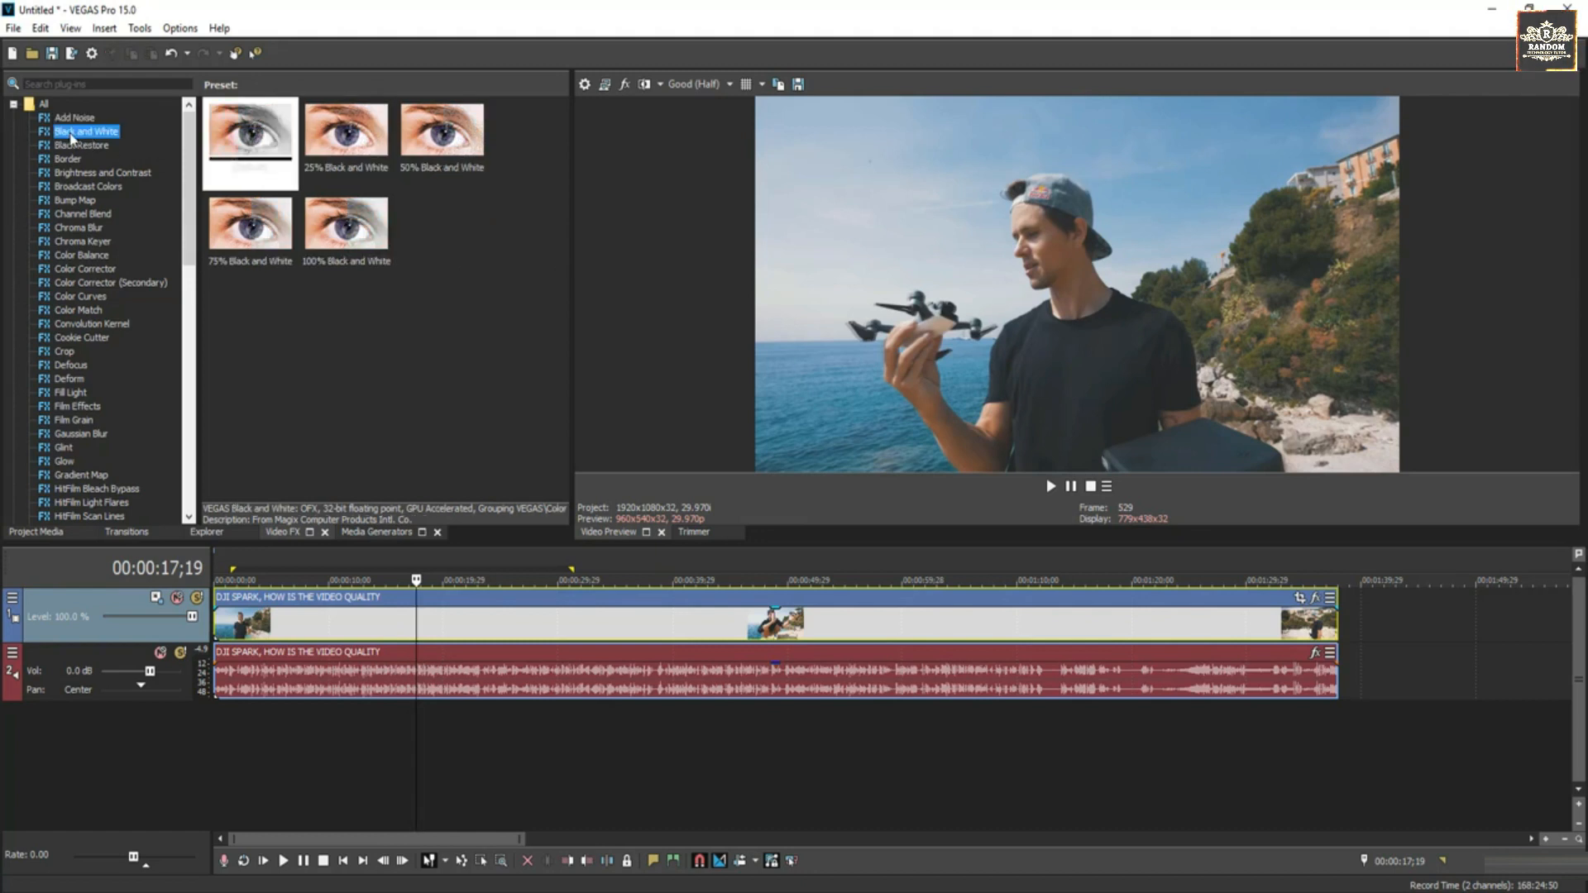
pyautogui.moveTo(71, 134); pyautogui.dragTo(441, 625)
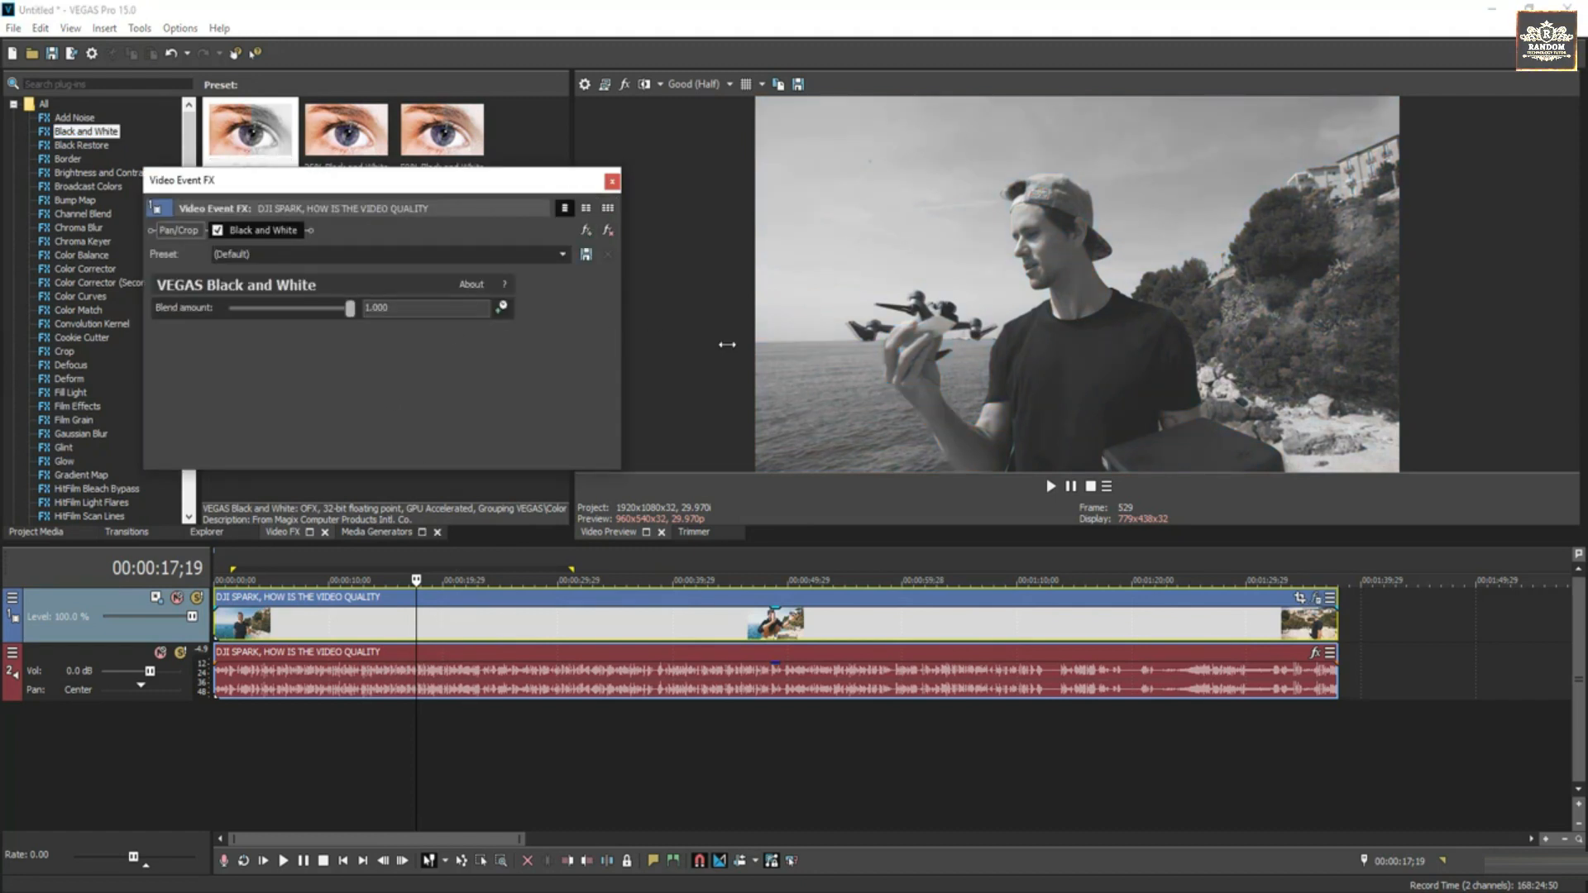
pyautogui.moveTo(349, 308)
pyautogui.mouseDown()
pyautogui.moveTo(227, 309)
pyautogui.moveTo(352, 314)
pyautogui.mouseUp()
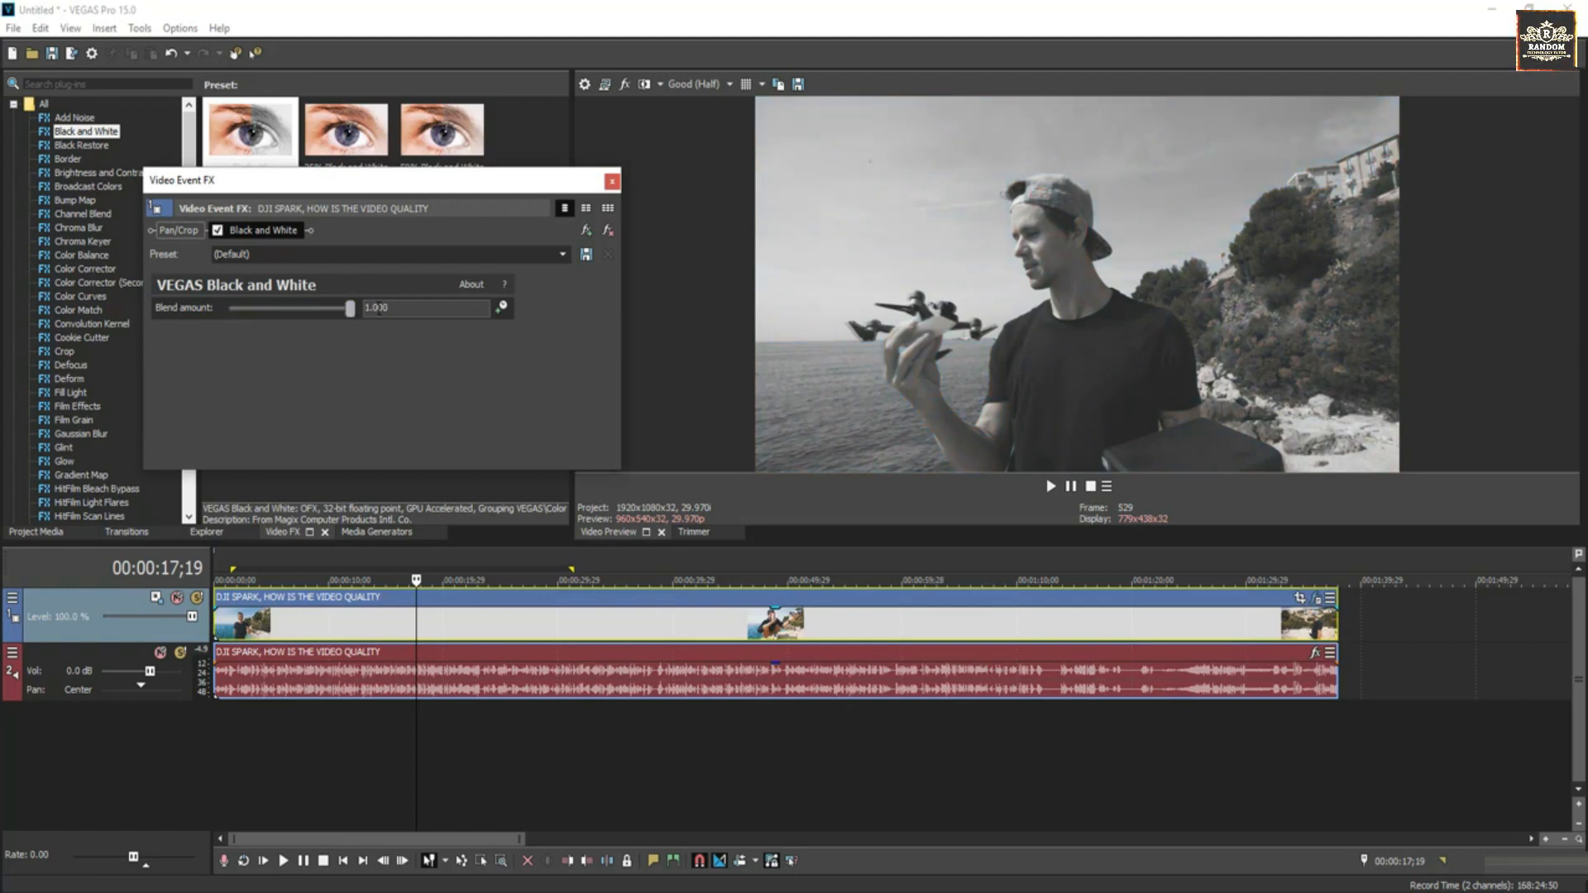
pyautogui.click(561, 254)
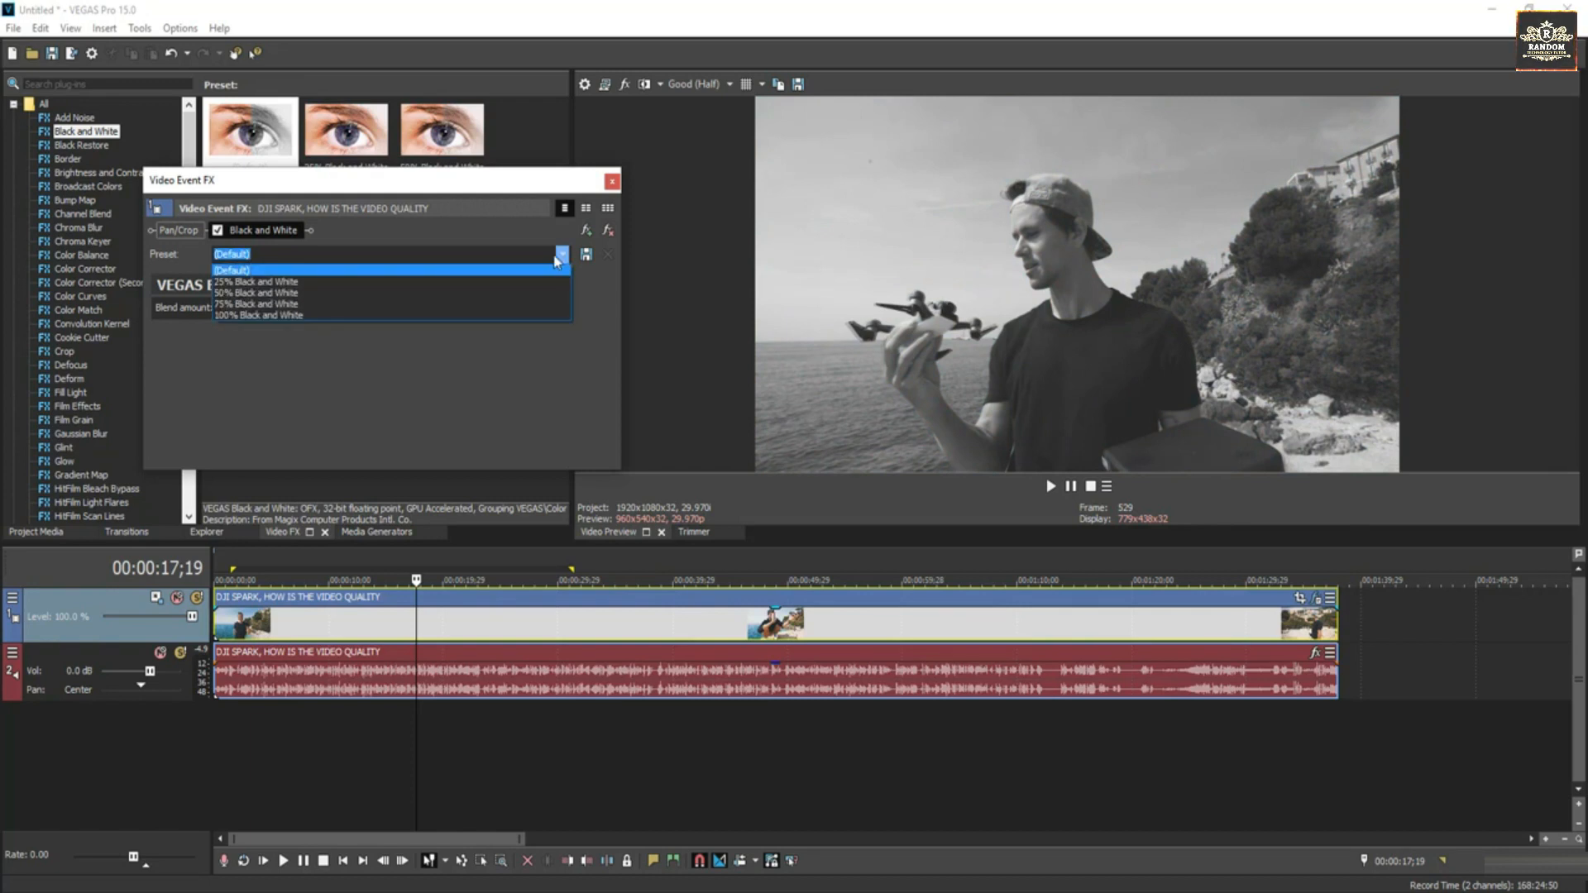
pyautogui.click(273, 303)
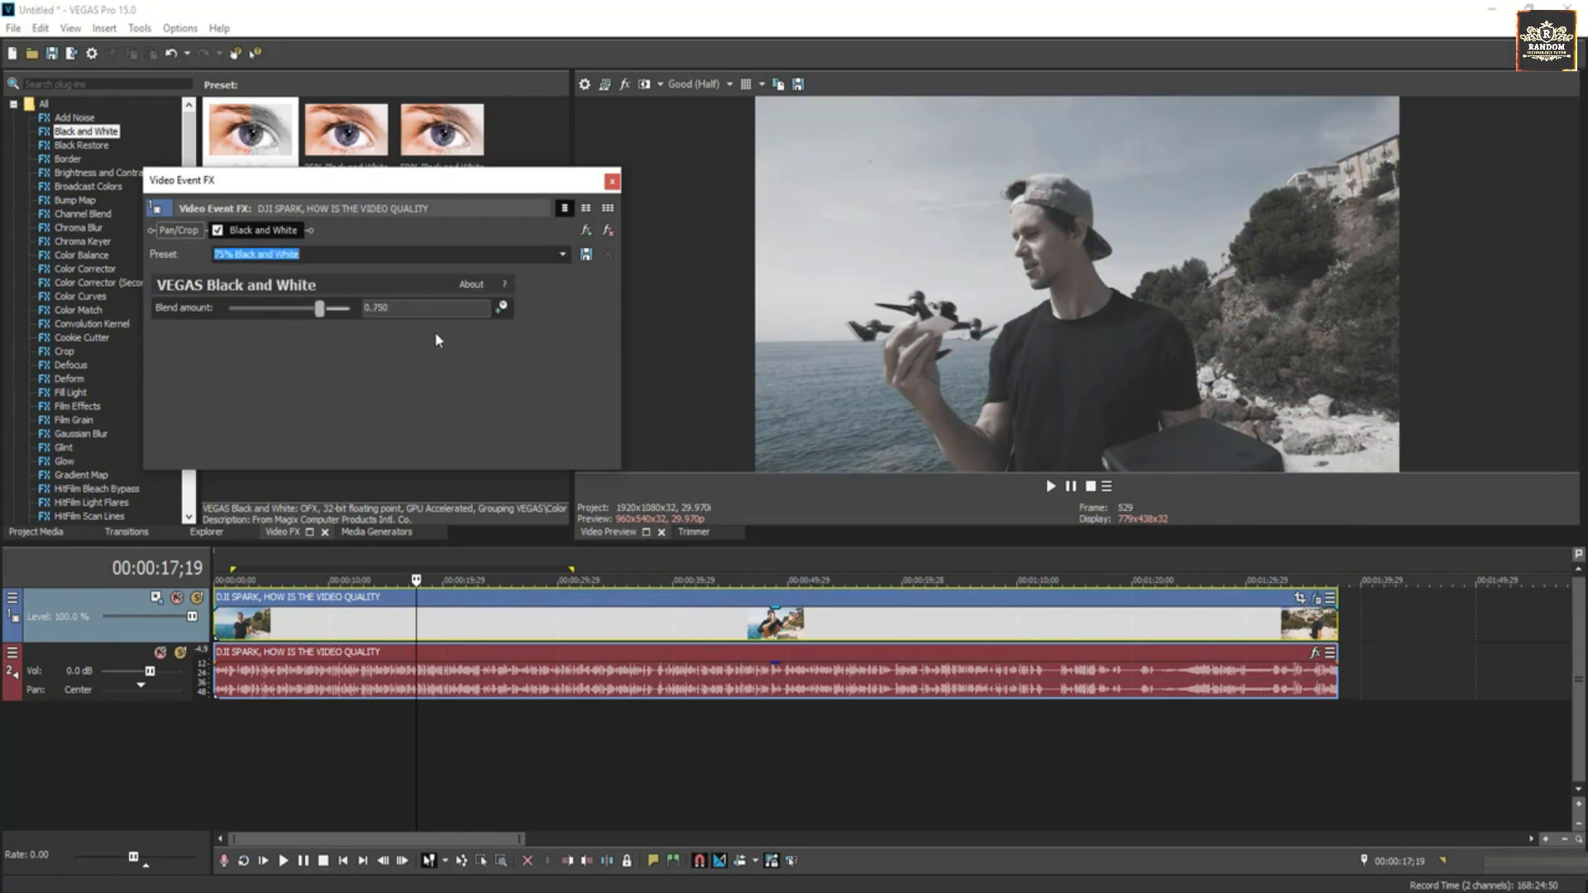
pyautogui.click(610, 230)
pyautogui.click(612, 181)
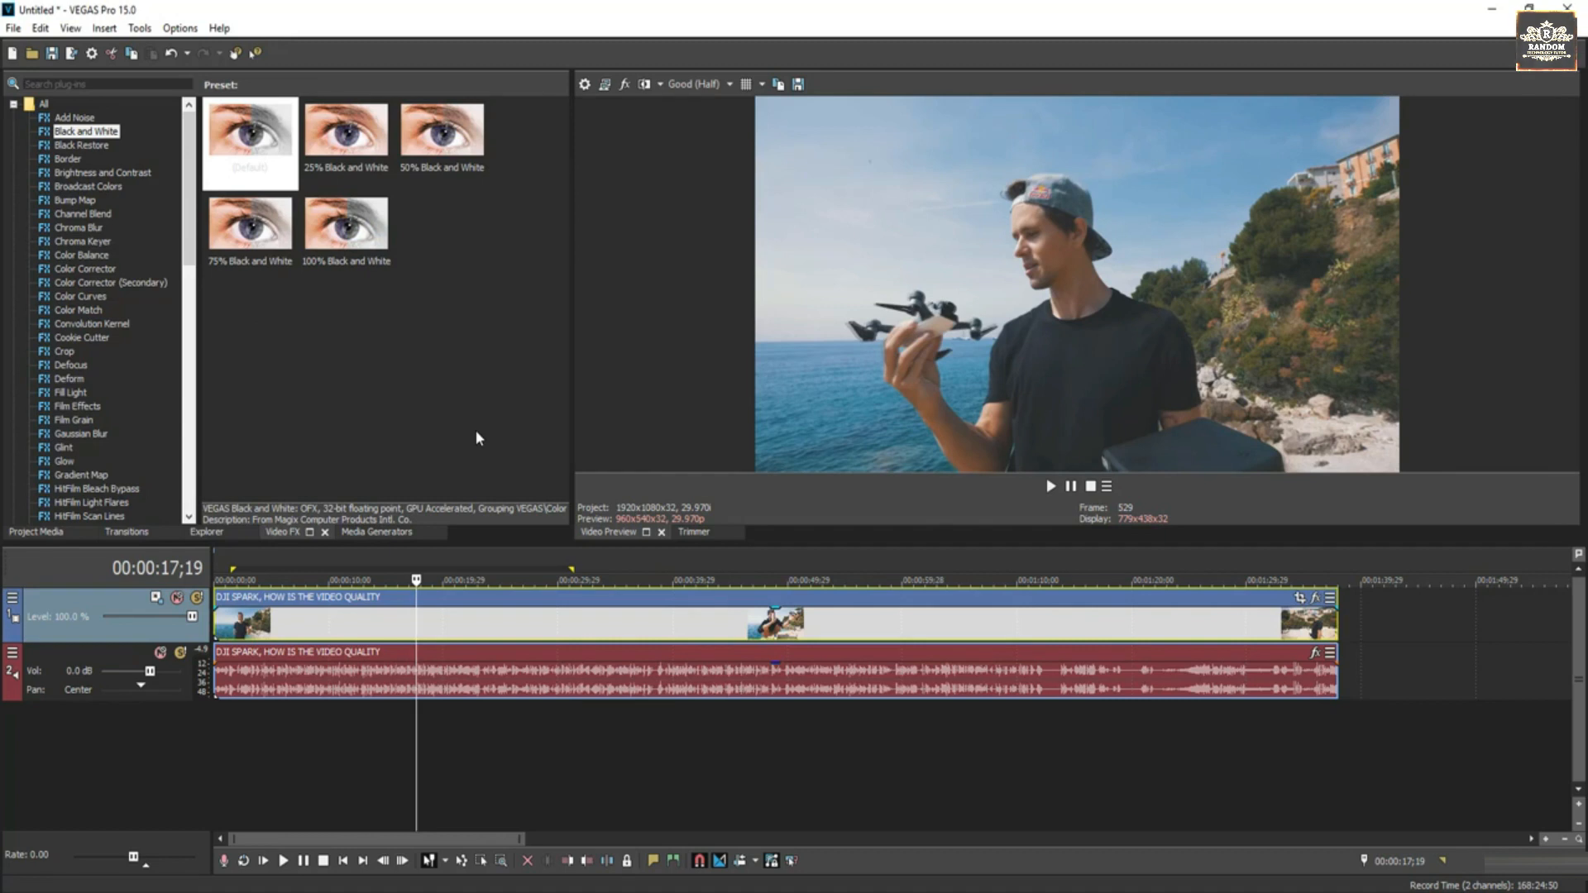
# Apply the default Brightness and Contrast effect to the clip, viewed at 00:00:20;16, and raise its brightness to 0.265
pyautogui.click(449, 619)
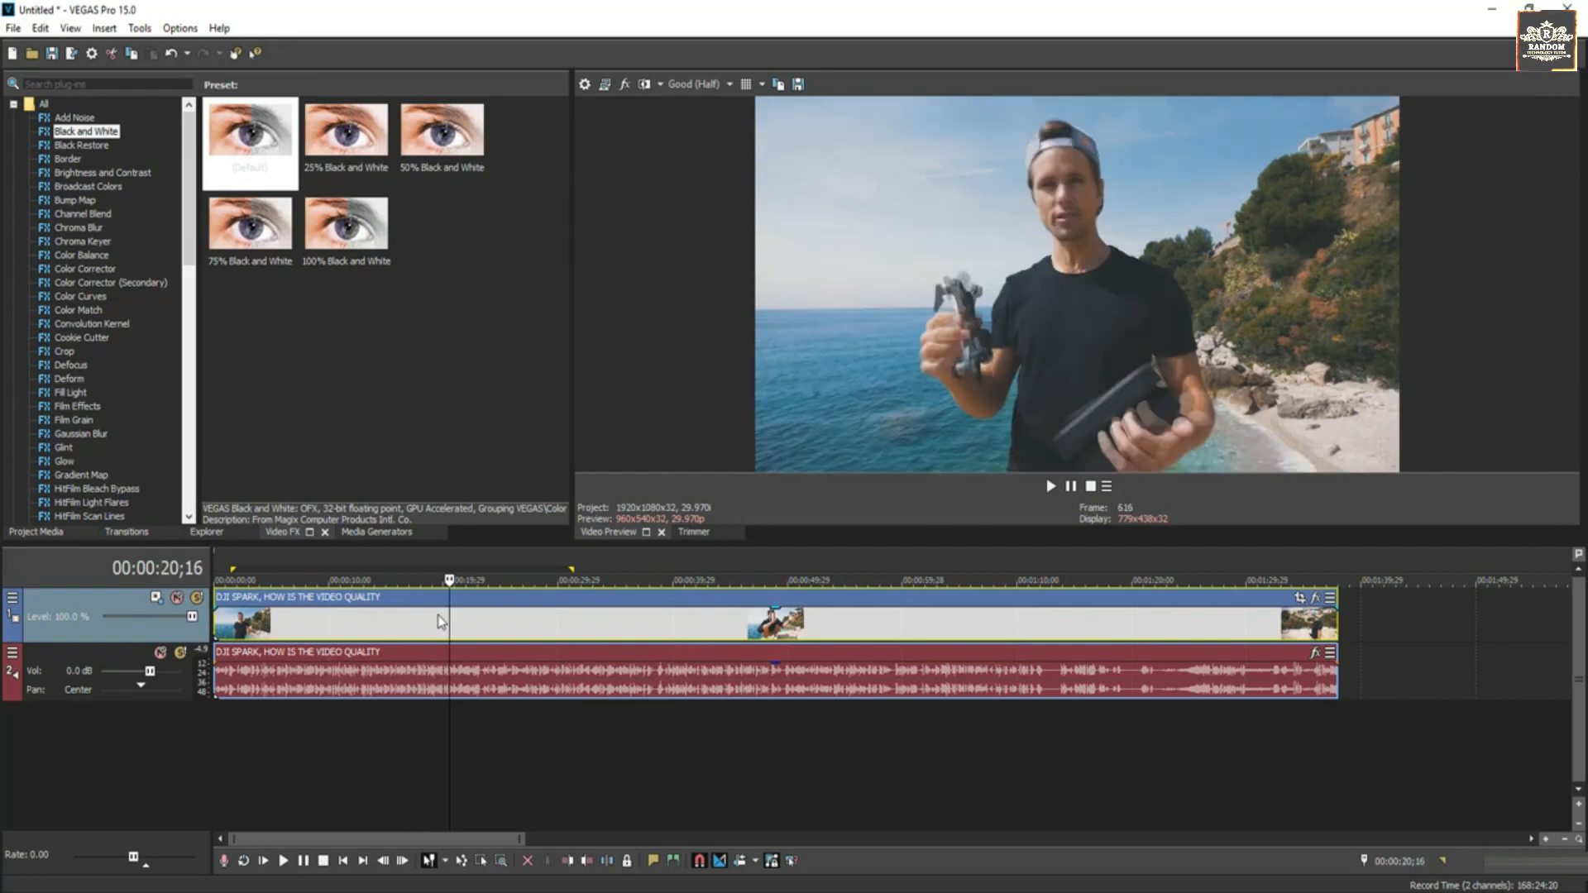
pyautogui.click(102, 173)
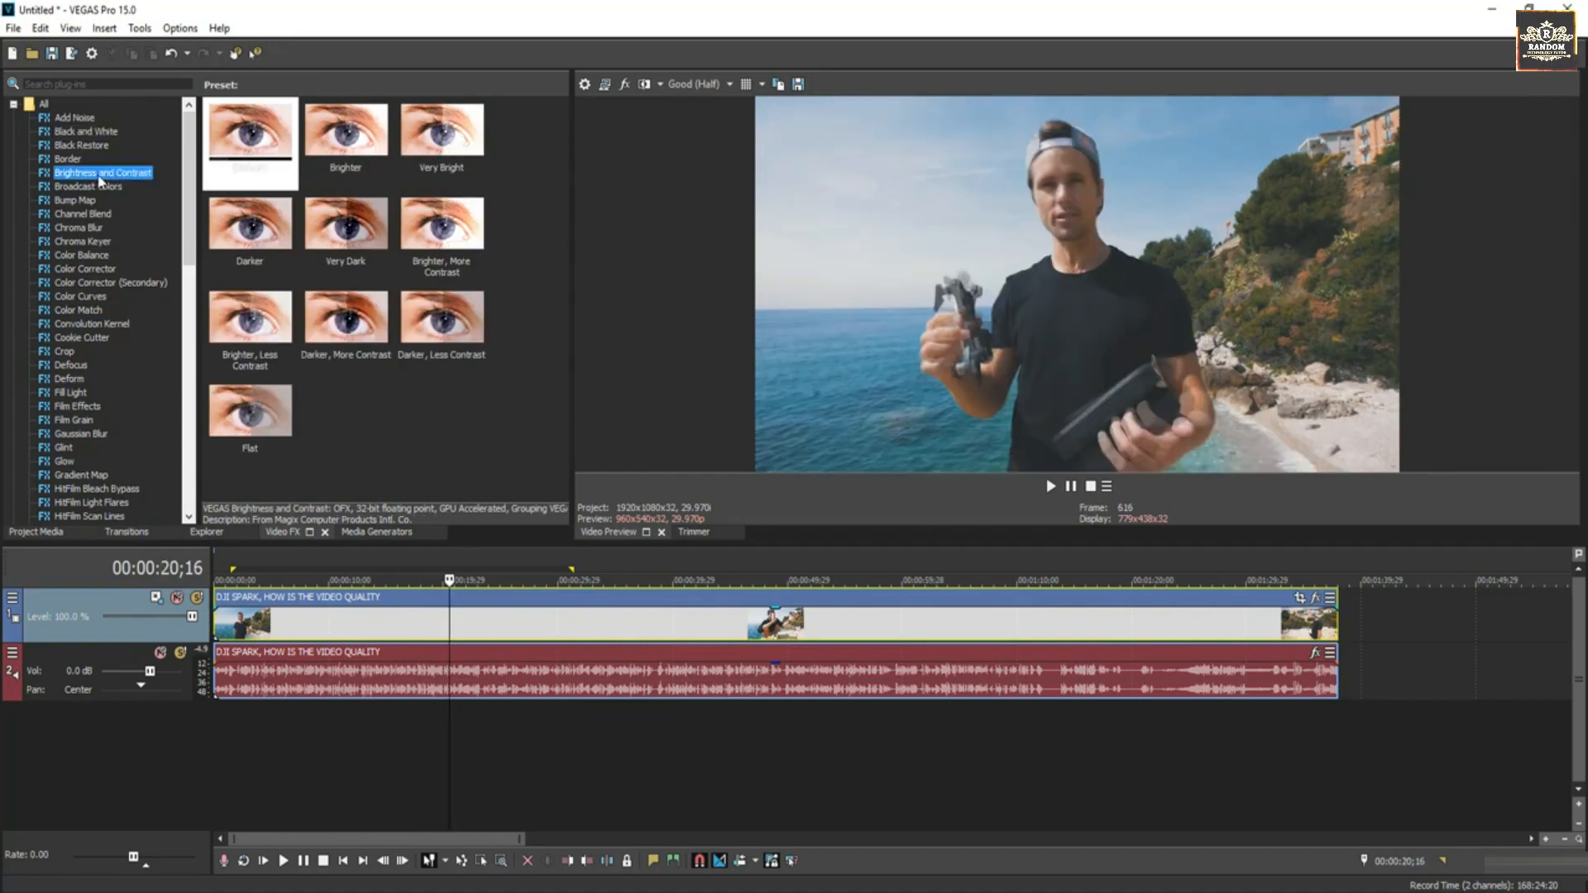
pyautogui.moveTo(98, 176); pyautogui.dragTo(430, 612)
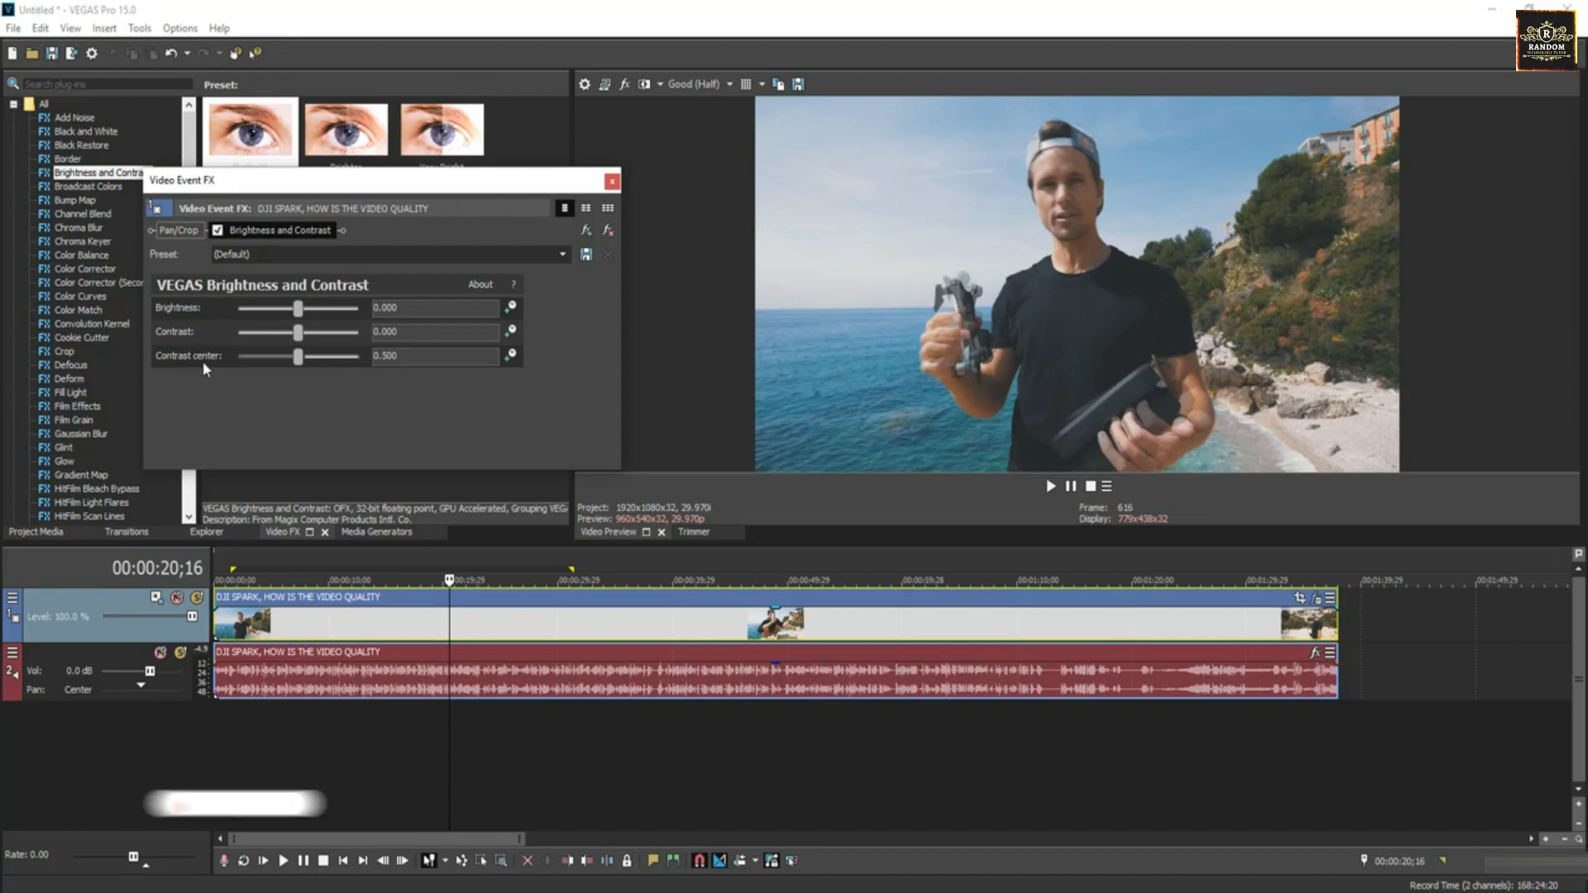
pyautogui.moveTo(297, 314); pyautogui.dragTo(315, 316)
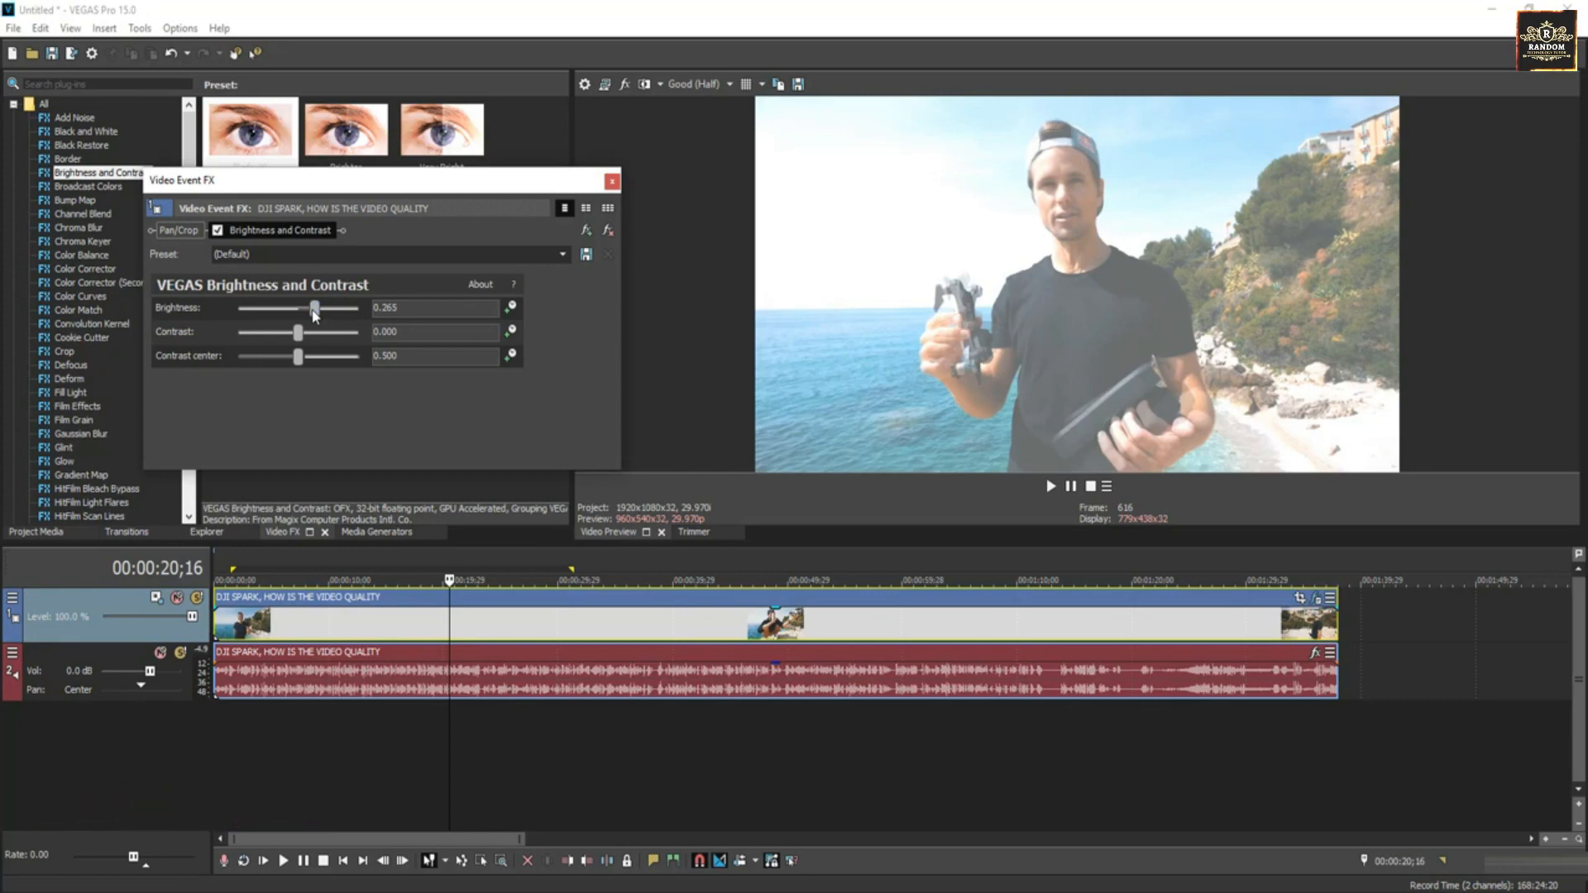
# Set the effect's brightness to -0.020, contrast to 0.333 and contrast center to 0.252, and toggle it off and on to compare
pyautogui.moveTo(315, 313); pyautogui.dragTo(283, 309)
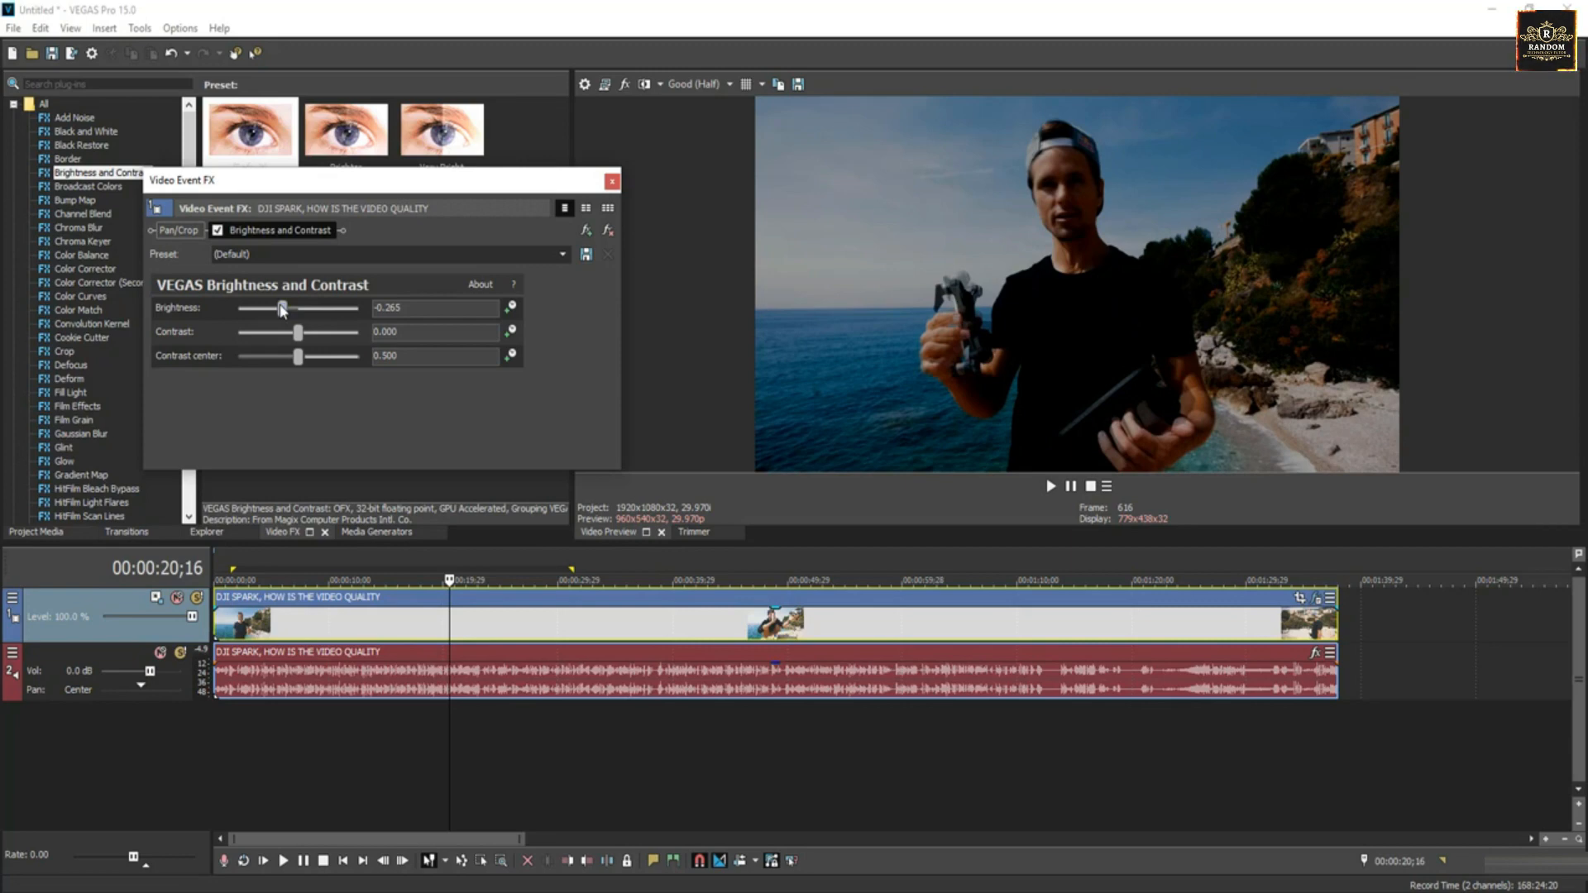
pyautogui.moveTo(284, 309); pyautogui.dragTo(270, 359)
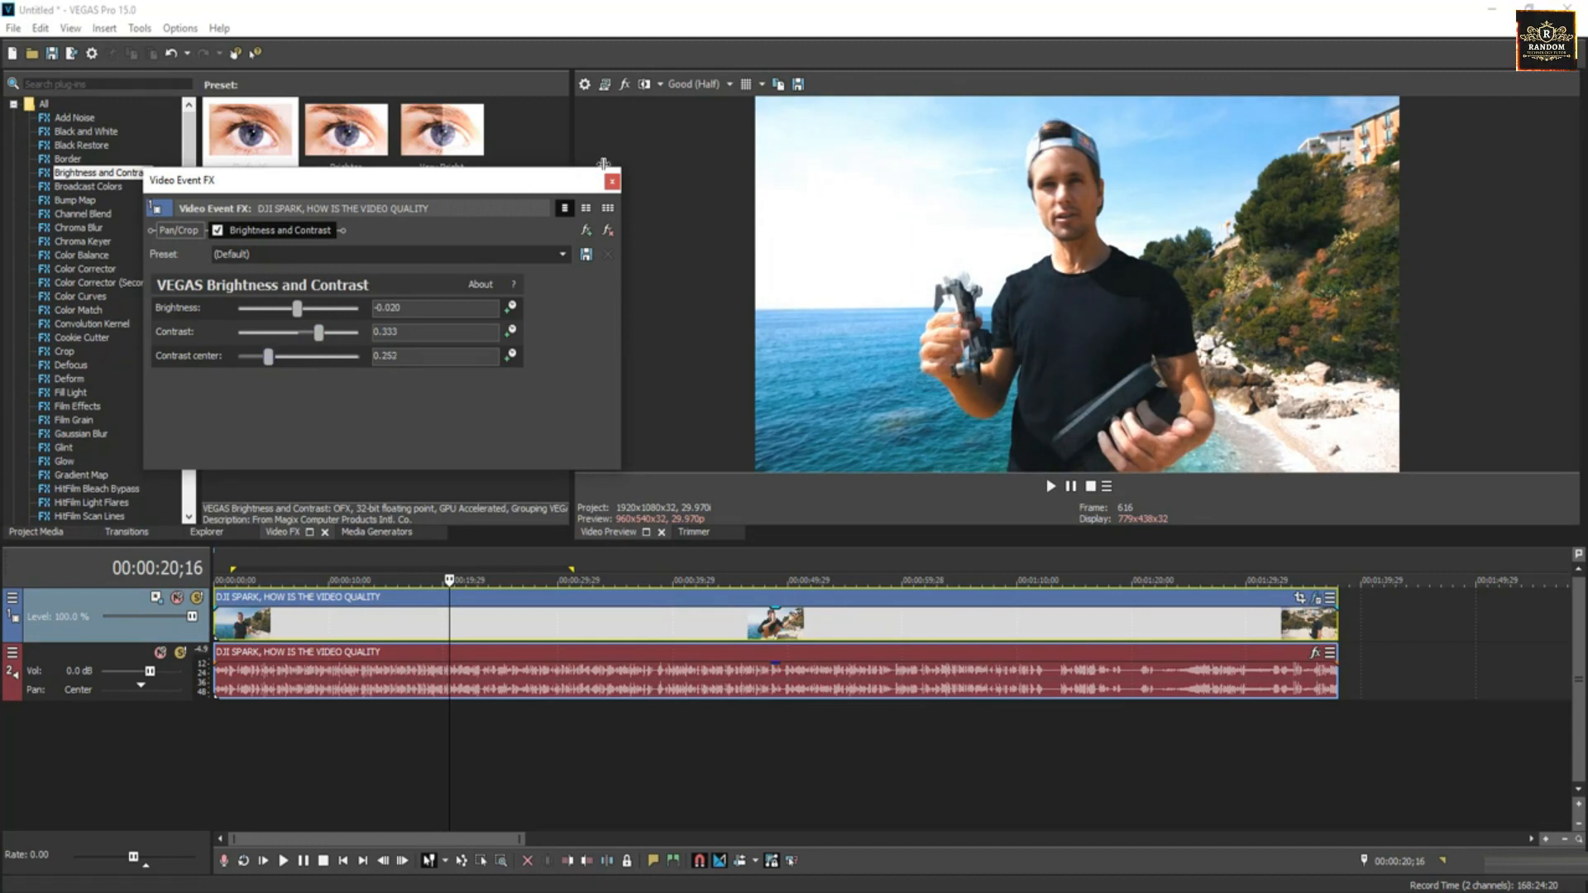
pyautogui.click(217, 232)
pyautogui.click(217, 231)
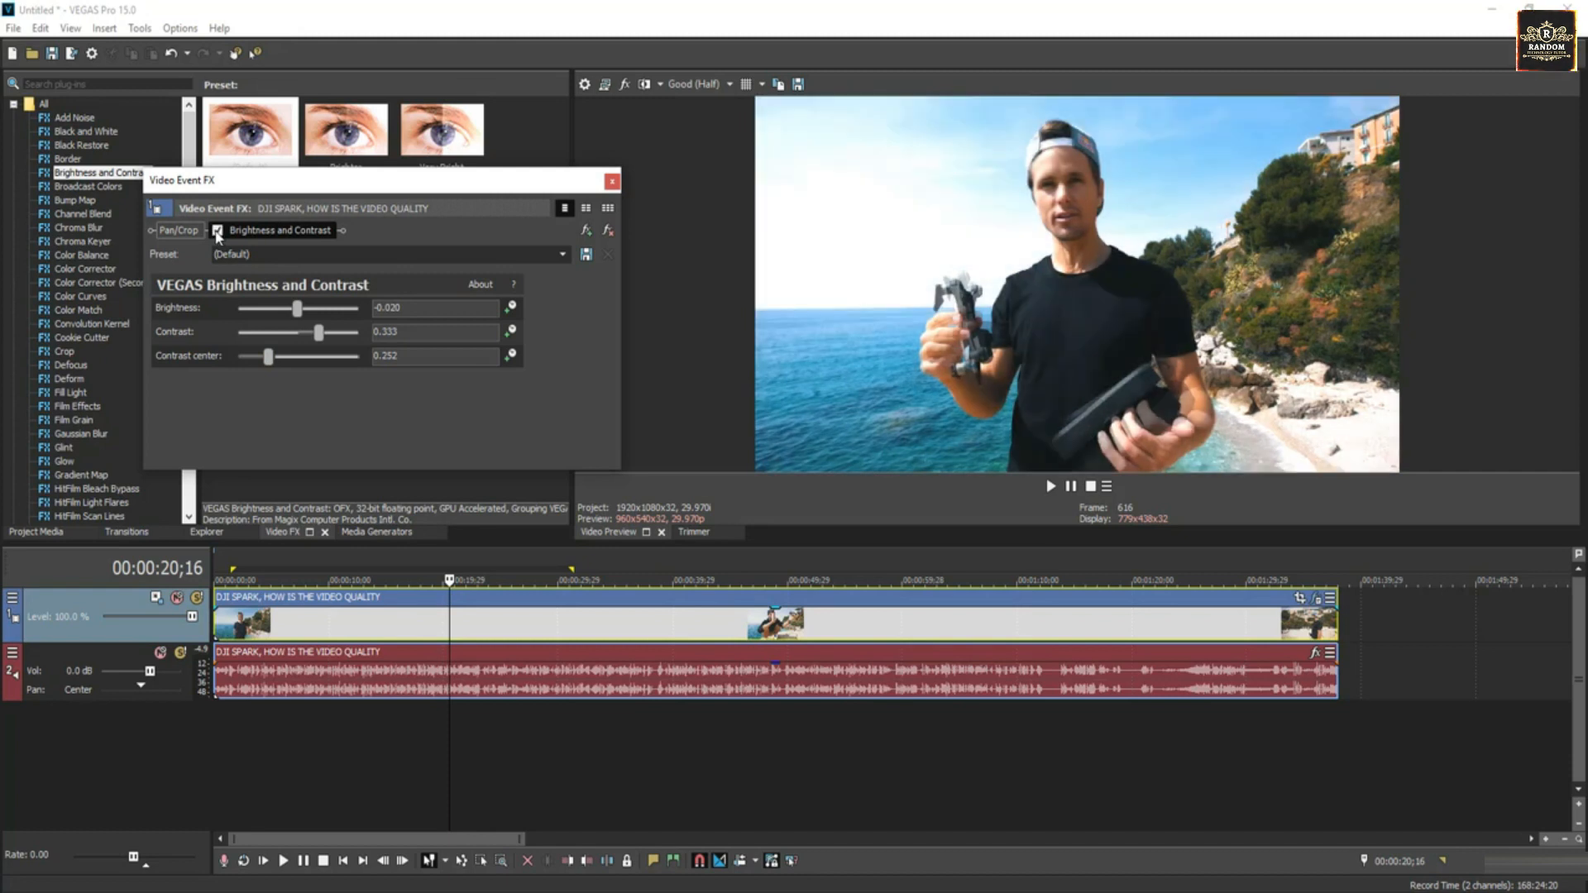
# Play the clip from two positions, including 00:00:40;03, to check the contrast adjustment, and close the effect settings at 00:00:33;23
pyautogui.click(491, 629)
pyautogui.press('space')
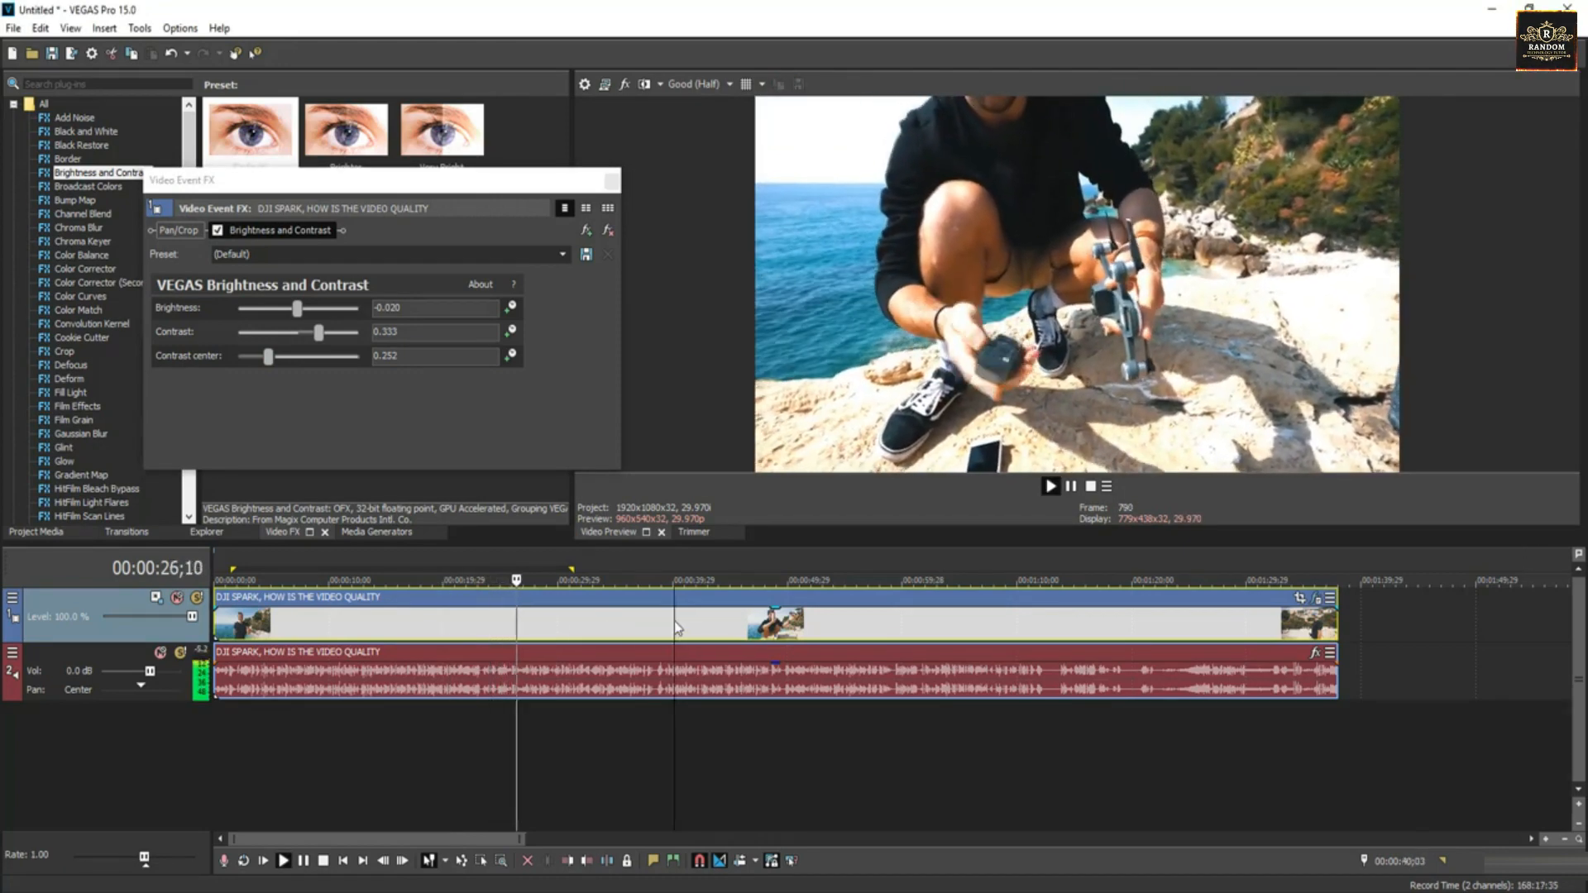
pyautogui.click(674, 621)
pyautogui.press('space')
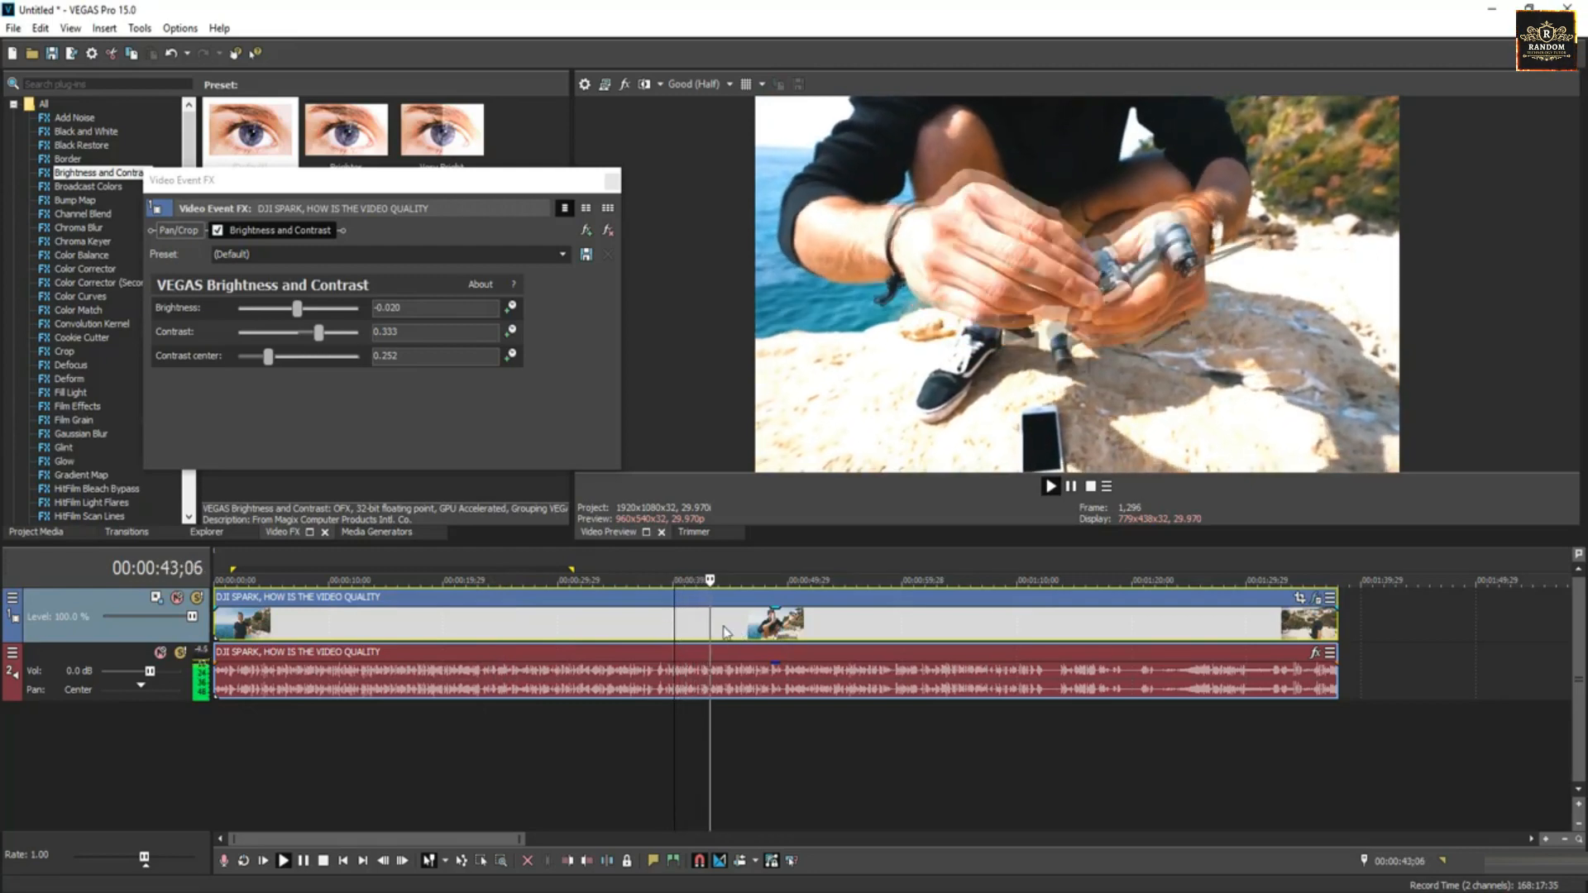
pyautogui.press('space')
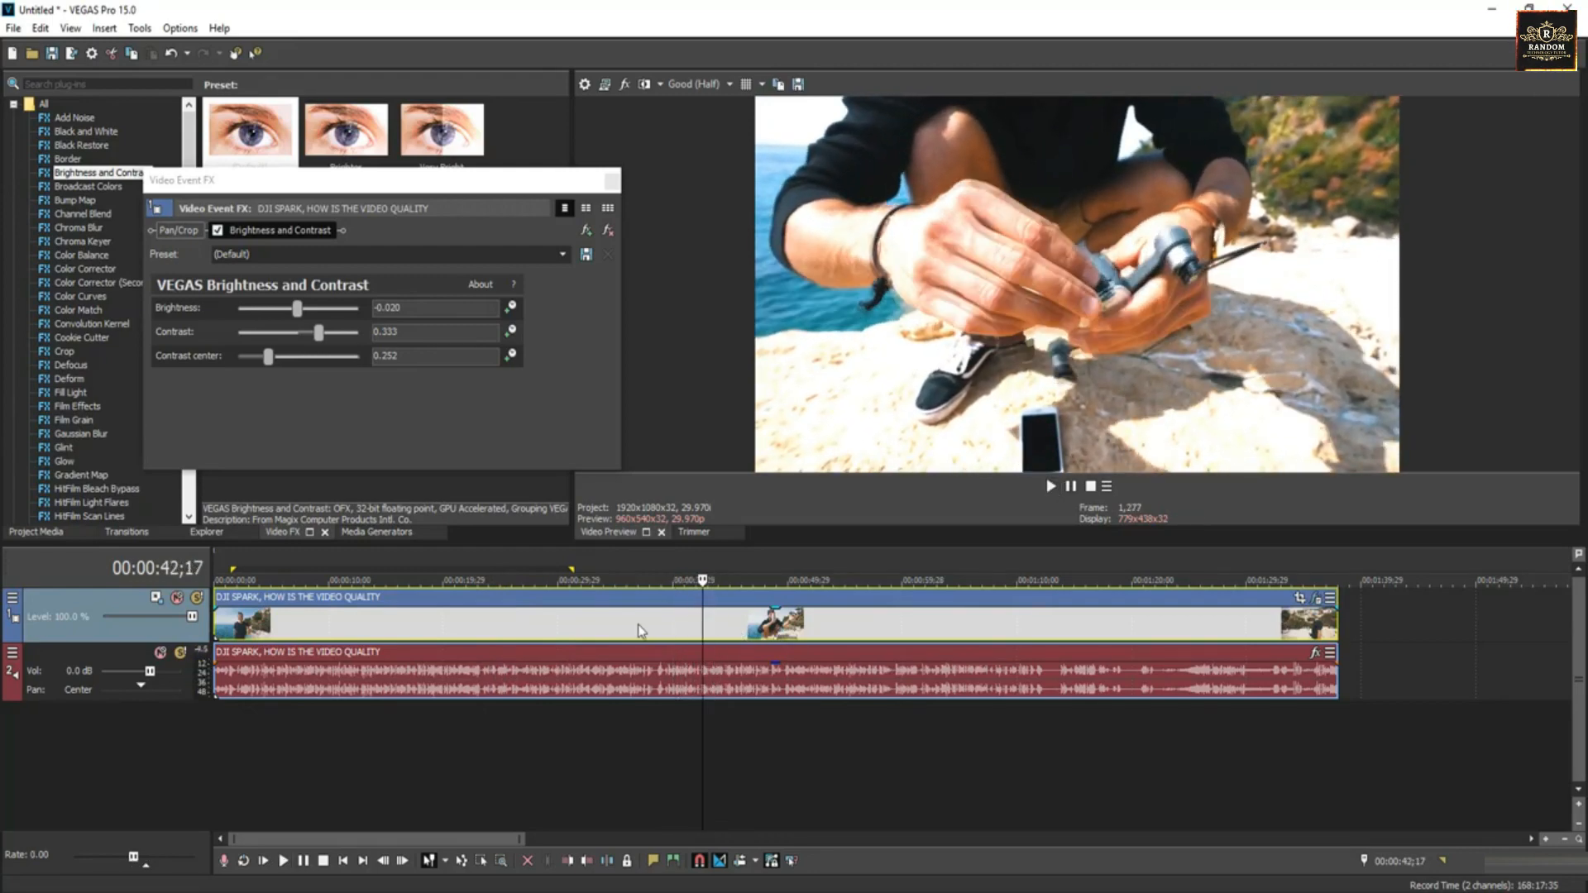
pyautogui.click(601, 627)
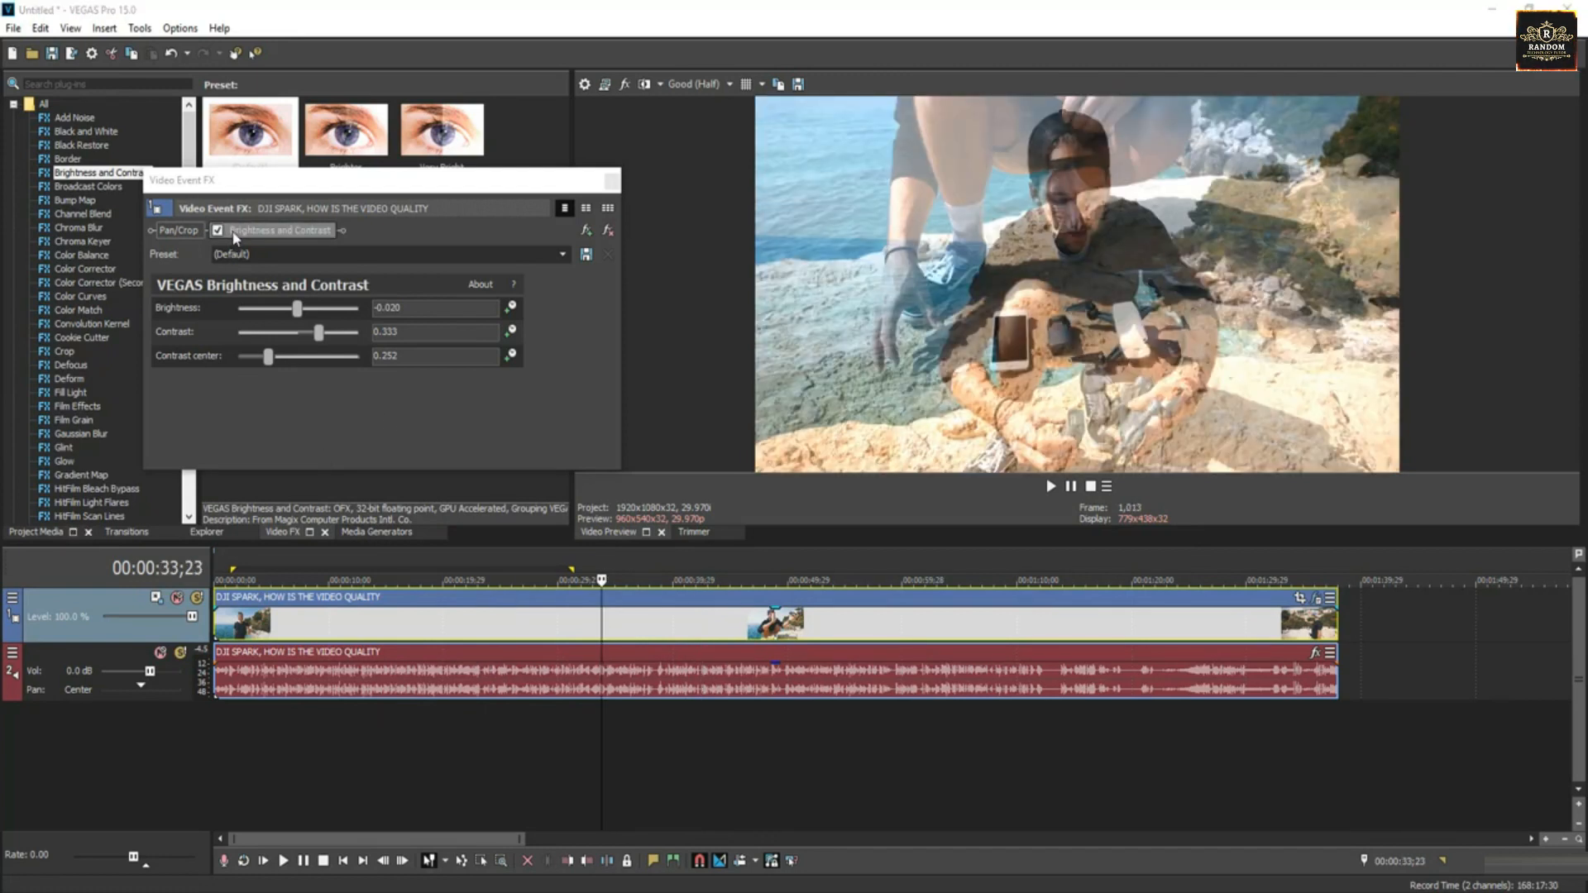
pyautogui.click(612, 182)
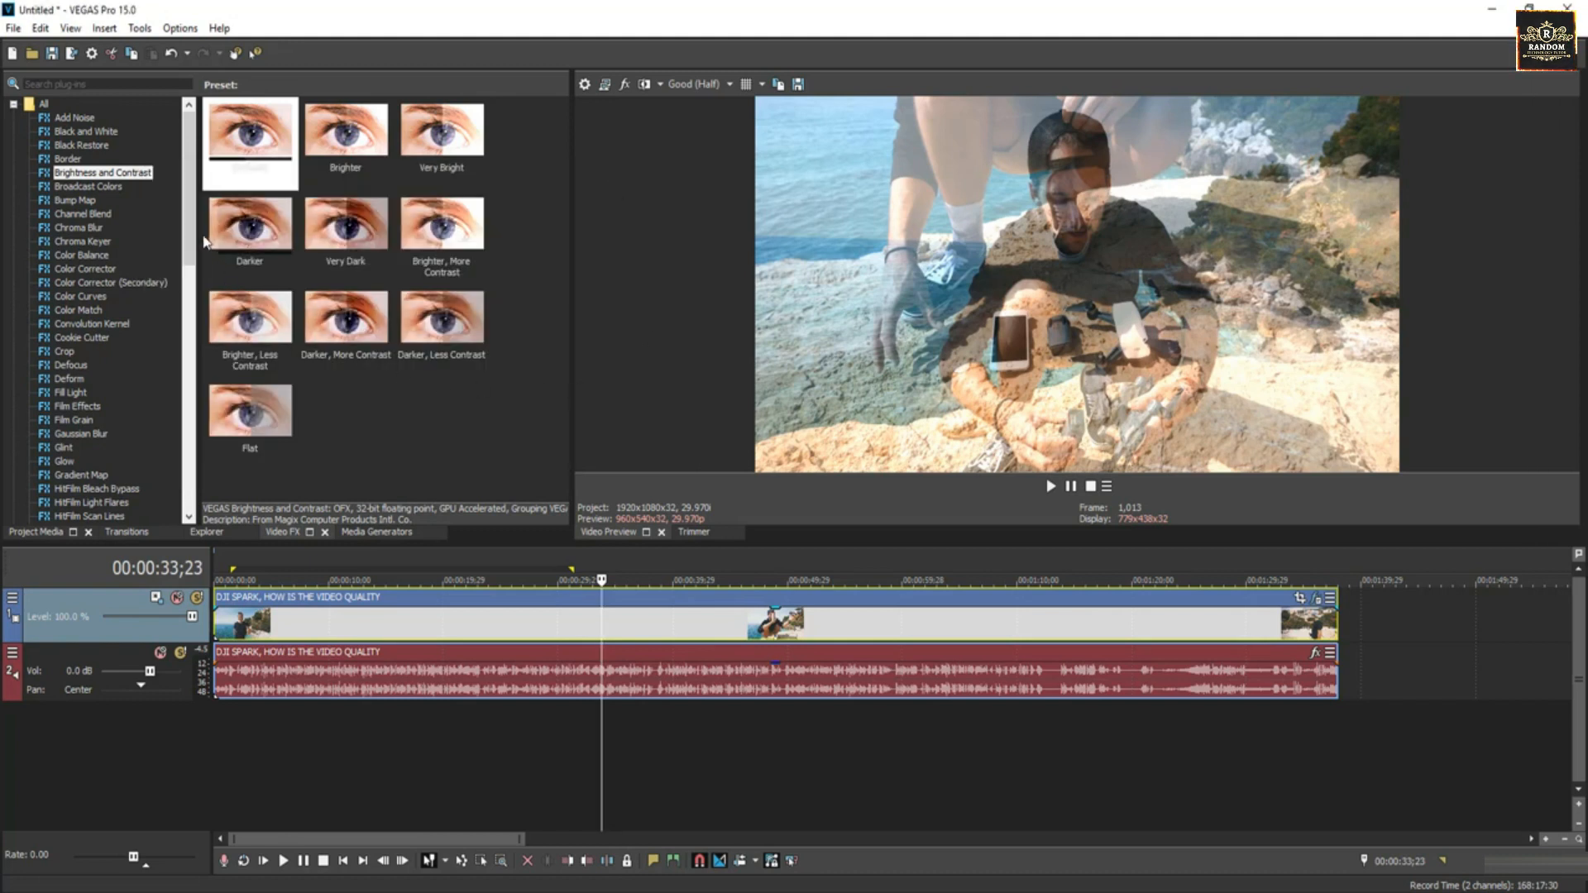
# Apply the default Color Balance effect to the DJI Spark clip and view the frame at 00:00:44;09
pyautogui.scroll(-1, 197, 234)
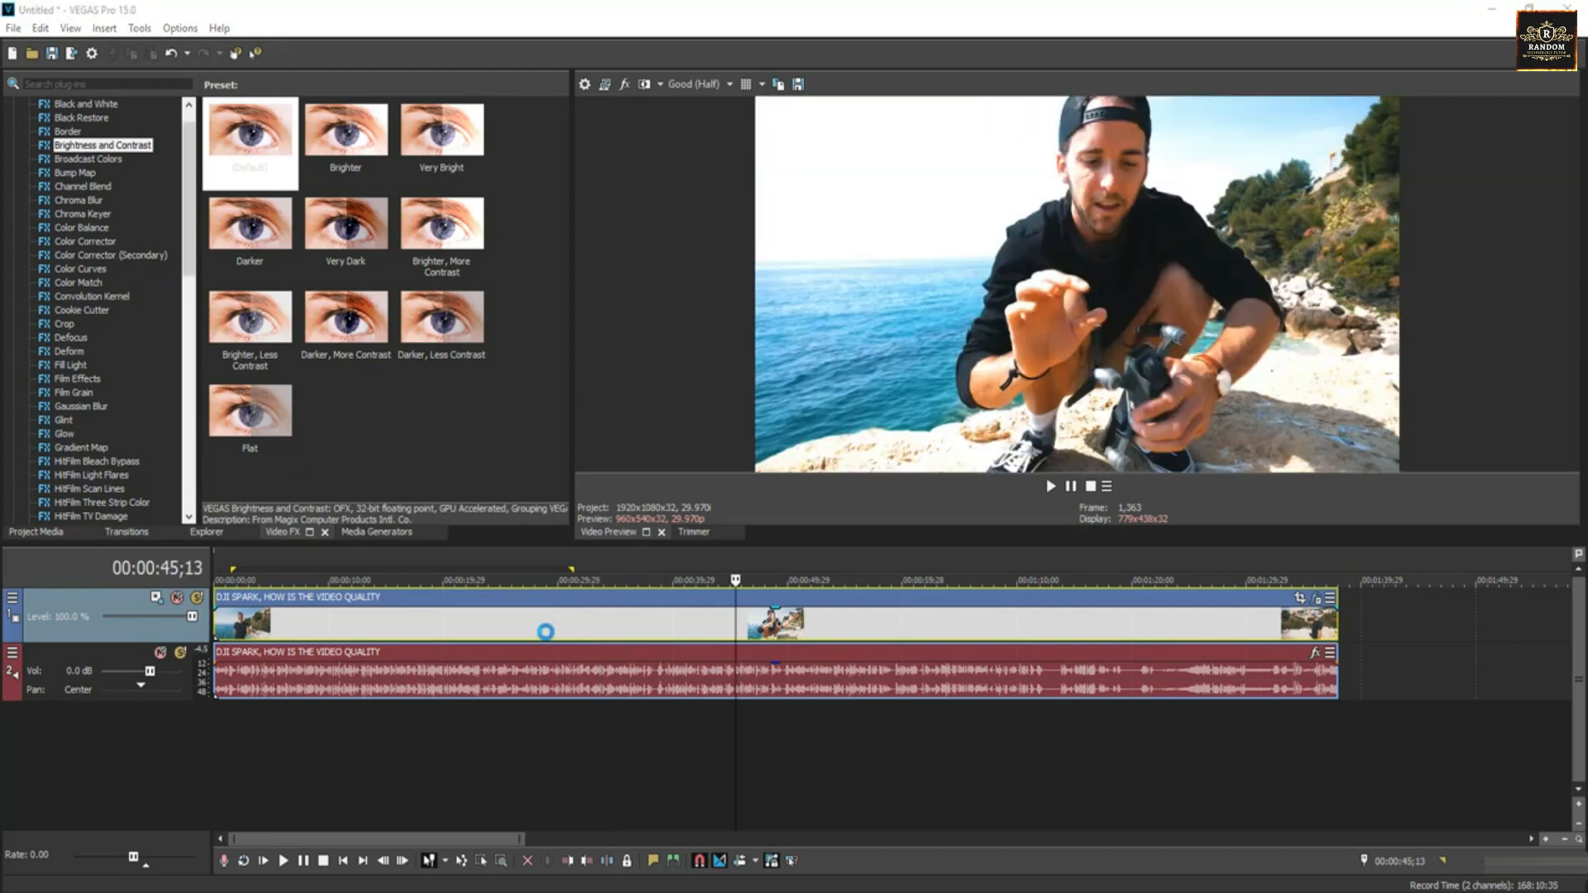
pyautogui.click(545, 632)
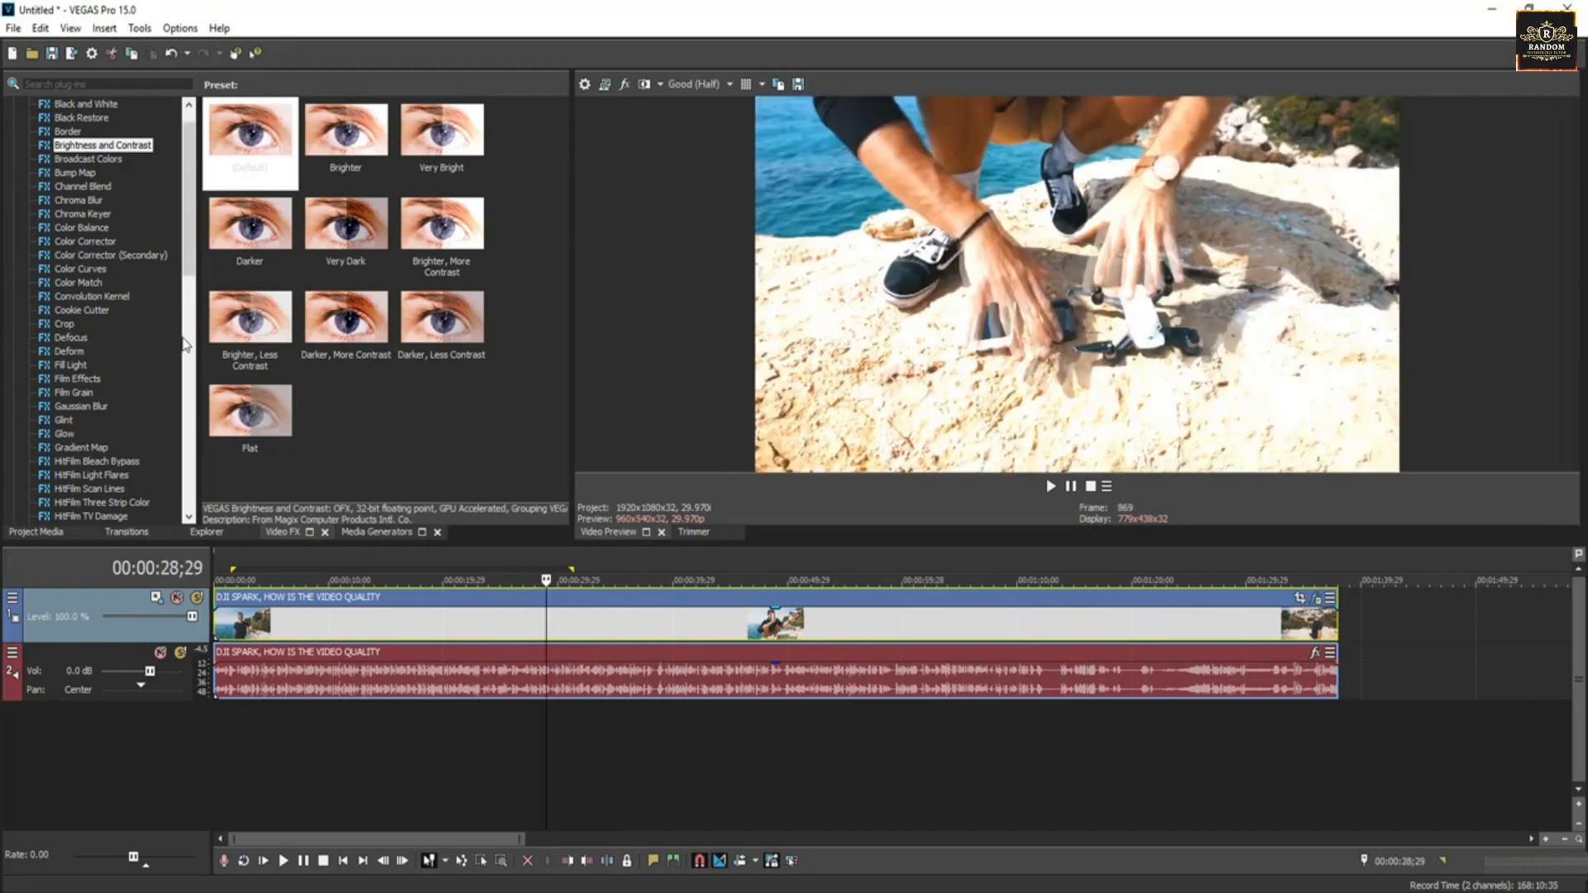
pyautogui.click(86, 229)
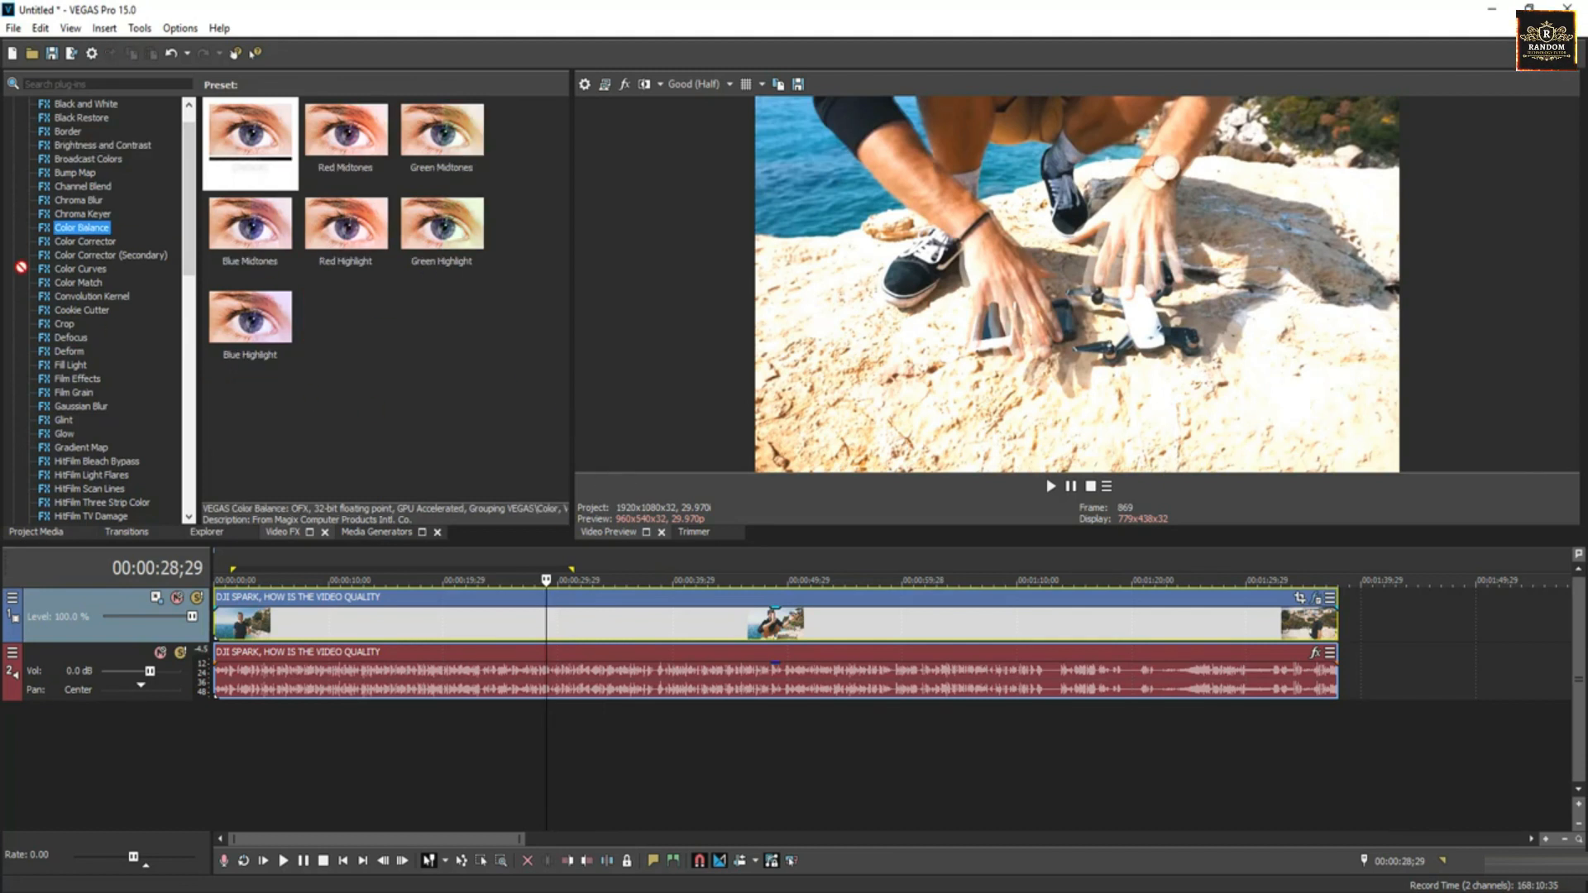
pyautogui.moveTo(72, 225); pyautogui.dragTo(586, 611)
pyautogui.click(722, 627)
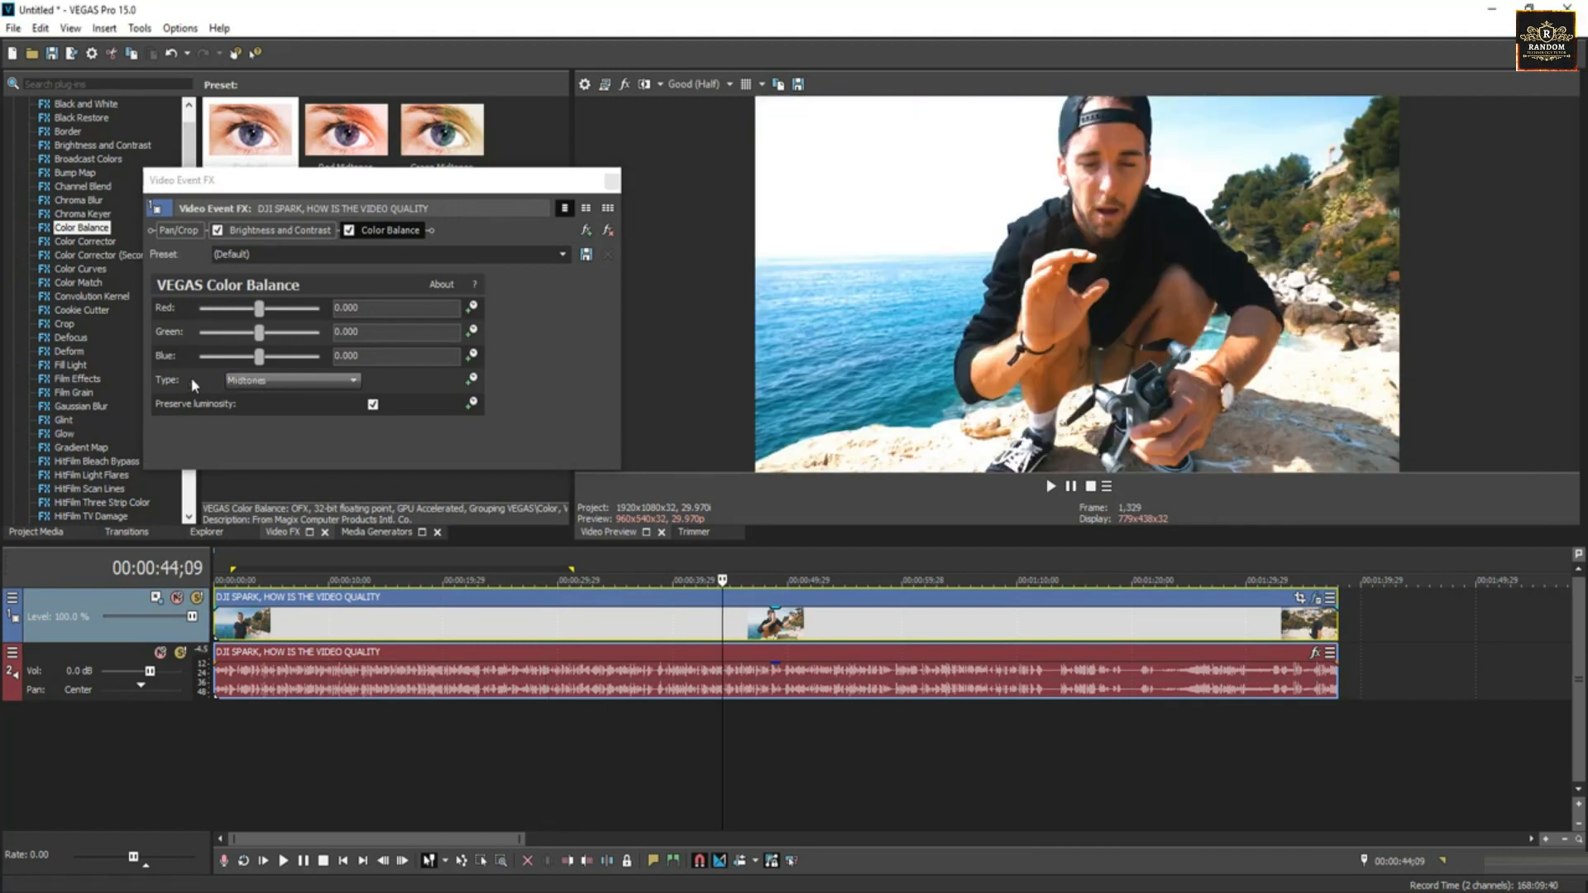
# Try Color Balance with red at 0.017, green at 0.010, blue at 0.126 and the type set to Shadow
pyautogui.click(264, 386)
pyautogui.click(264, 386)
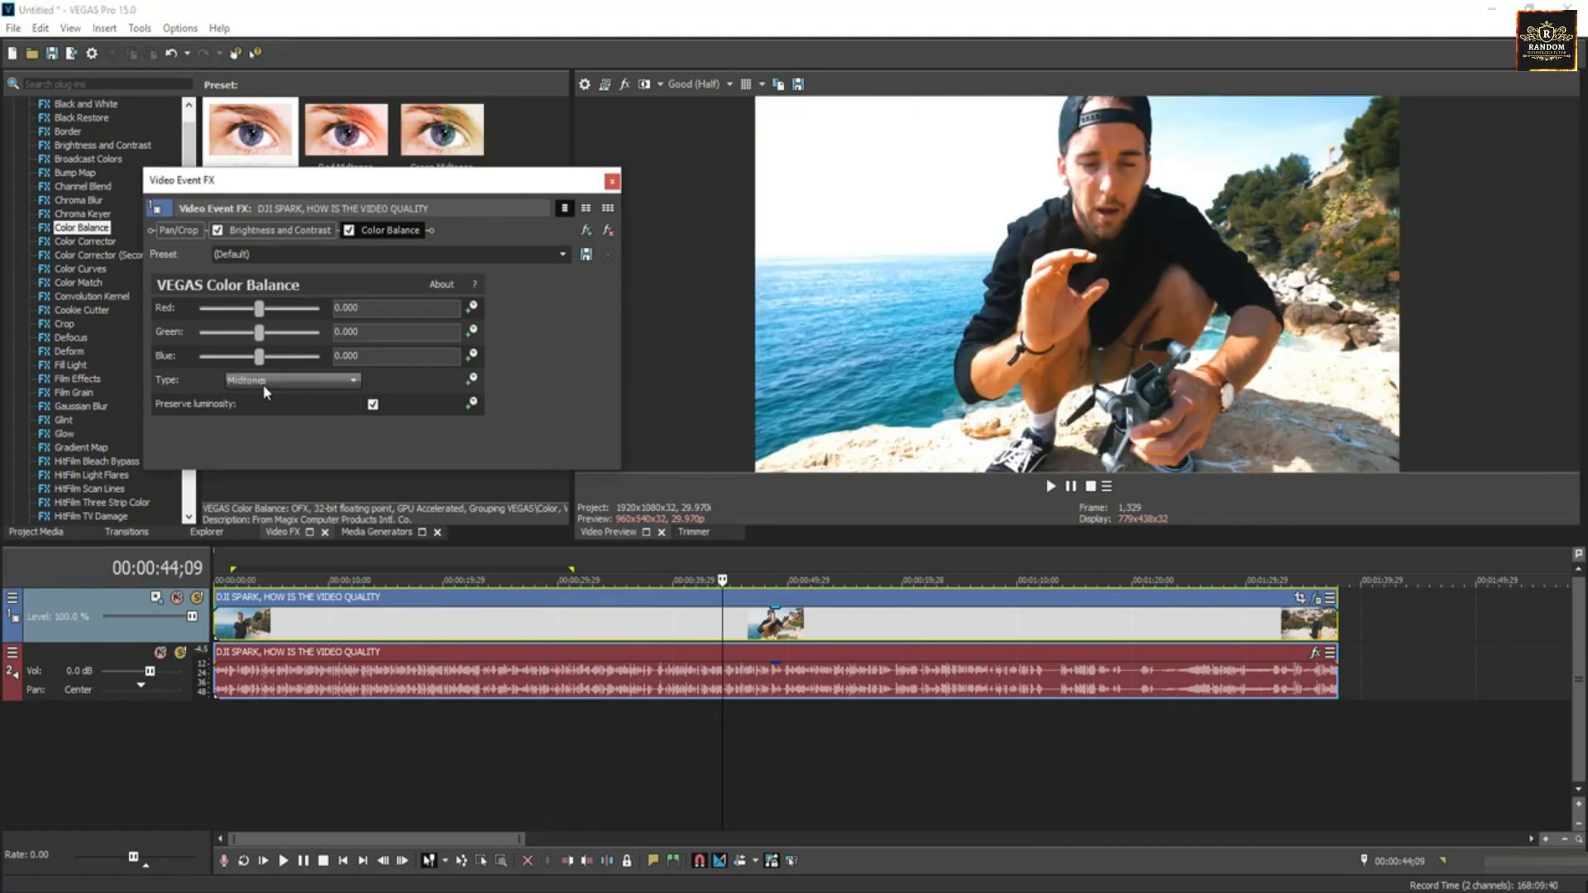
pyautogui.moveTo(260, 318); pyautogui.dragTo(274, 366)
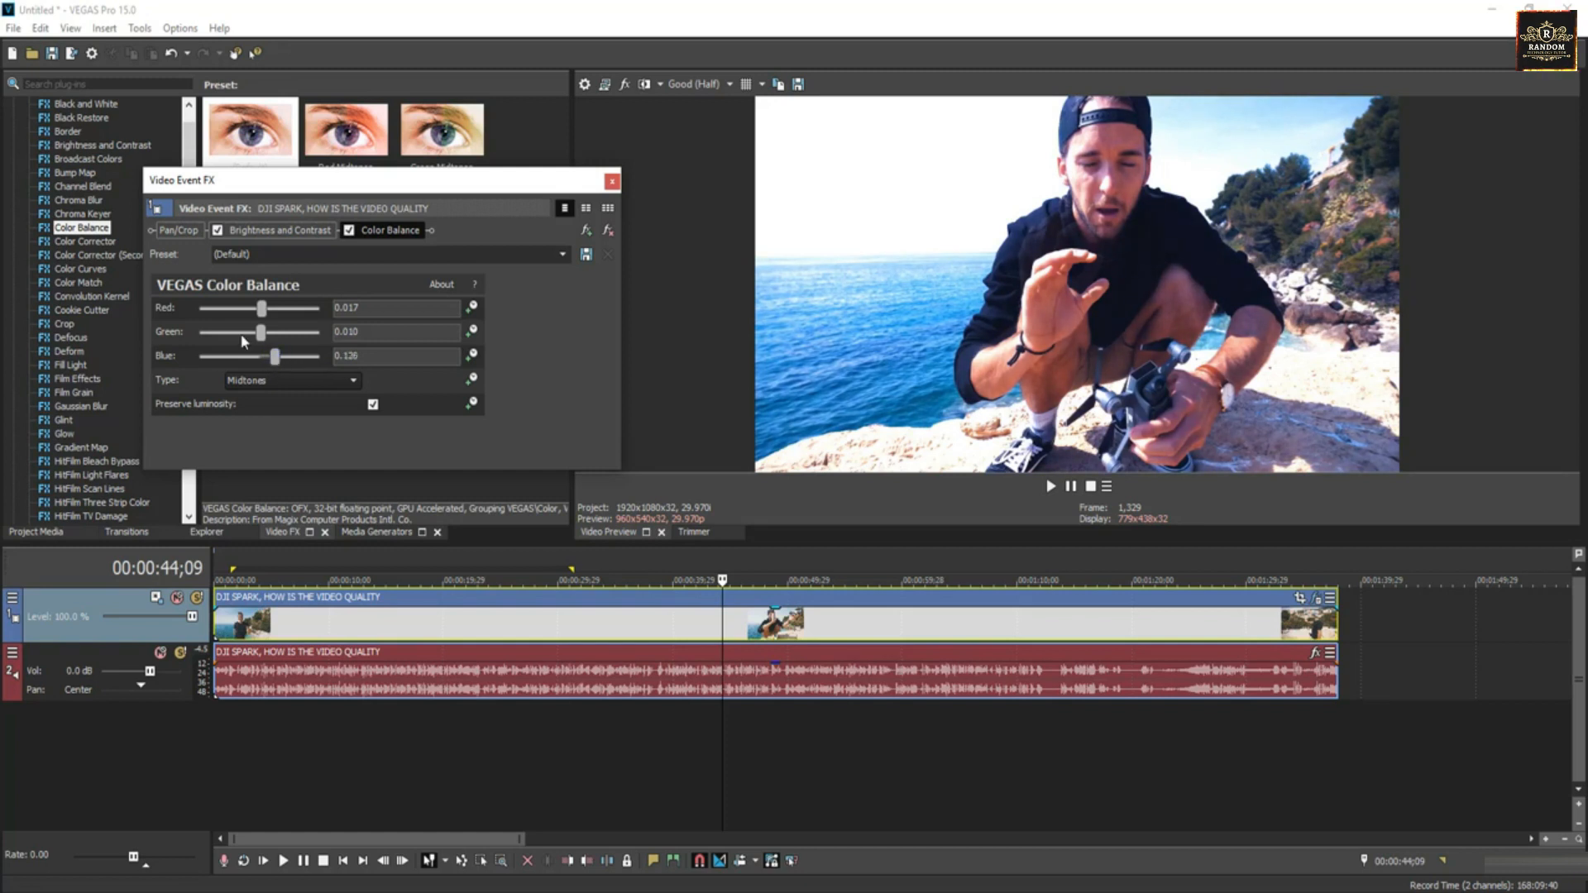
pyautogui.click(270, 382)
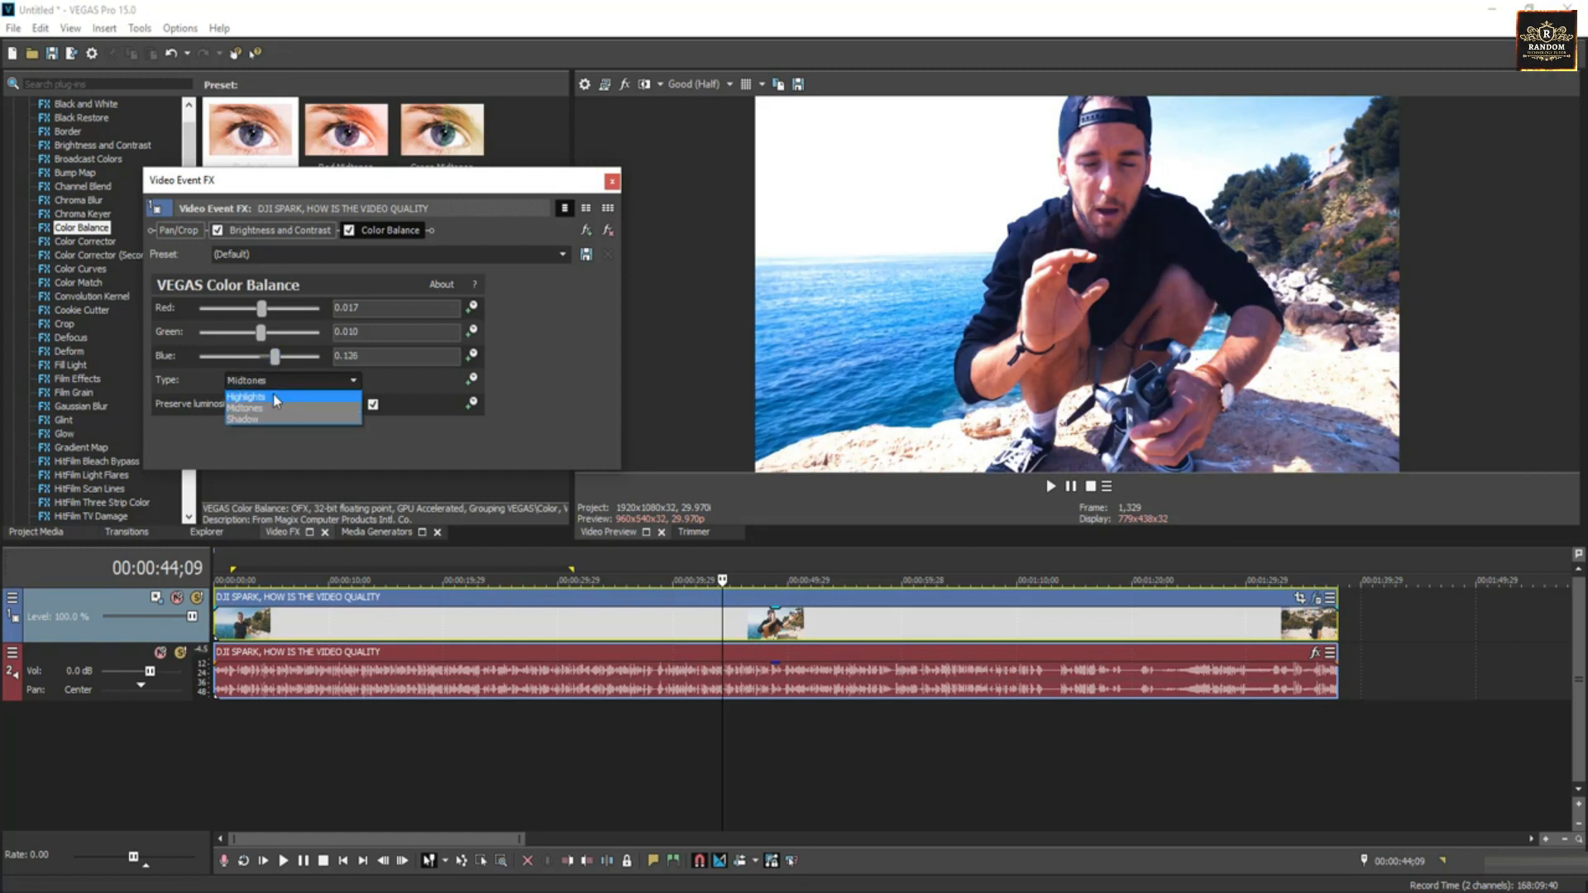
pyautogui.click(275, 417)
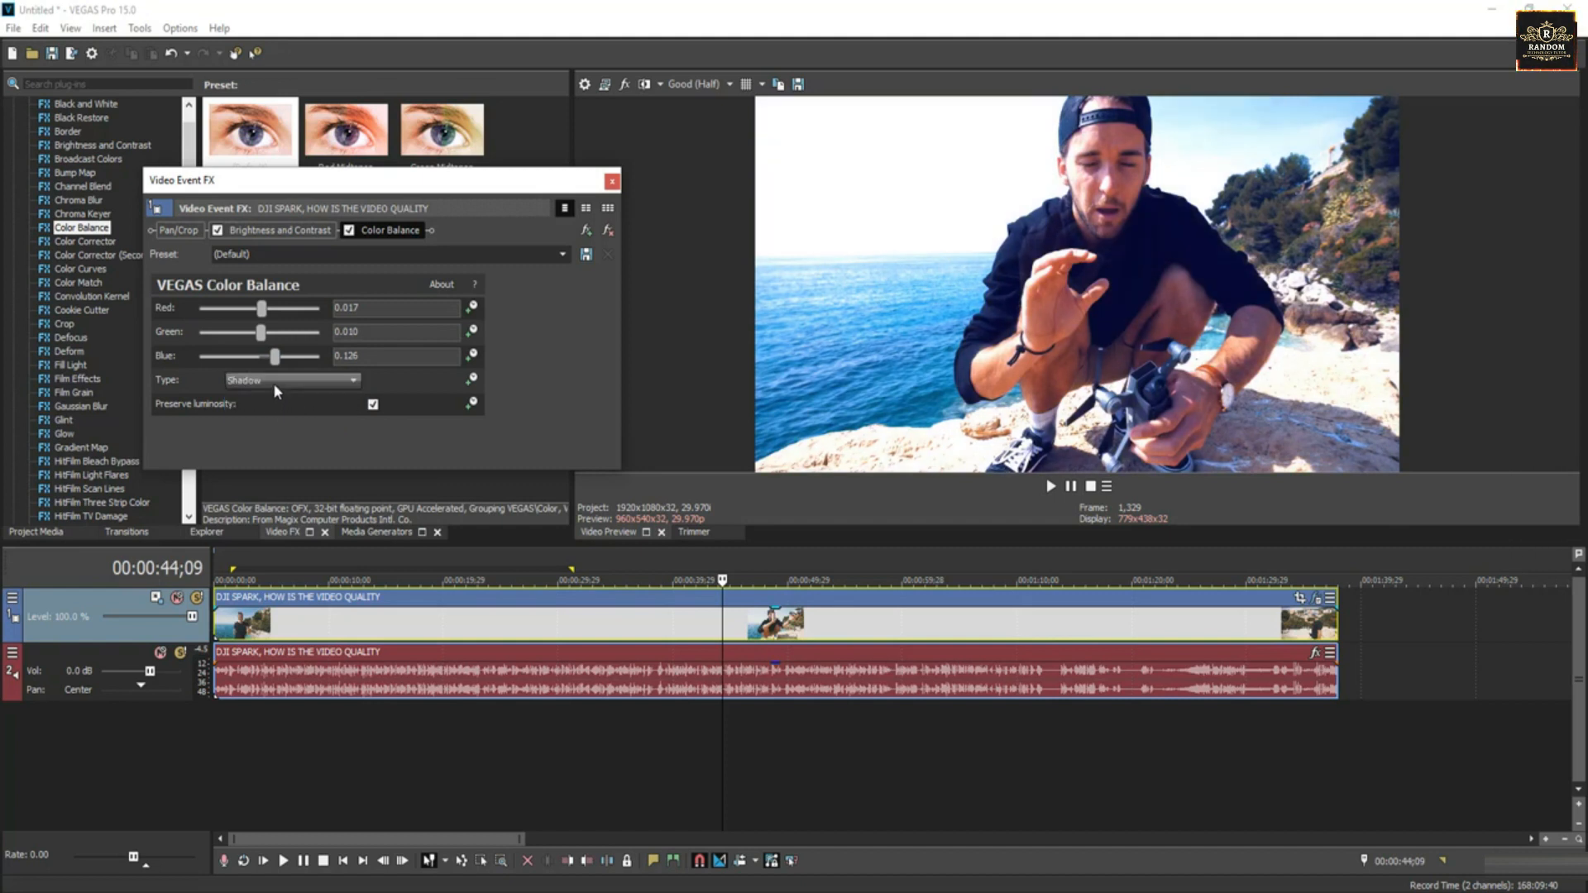
# Try the Red Highlight preset for Color Balance, switch to the Blue Highlight preset and close the effect settings
pyautogui.click(563, 256)
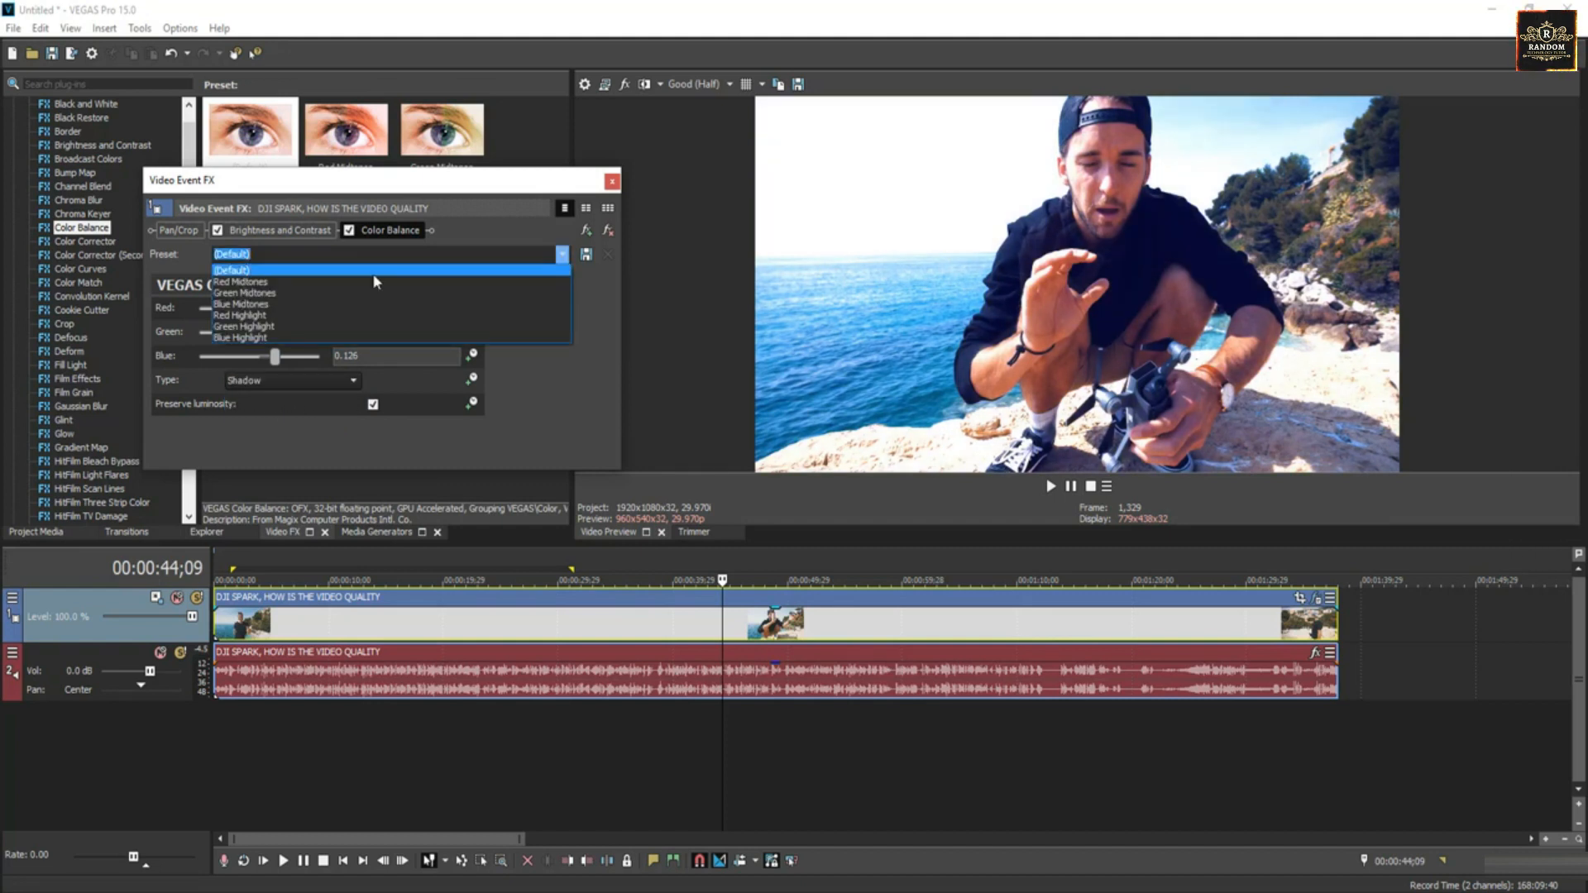
pyautogui.click(258, 316)
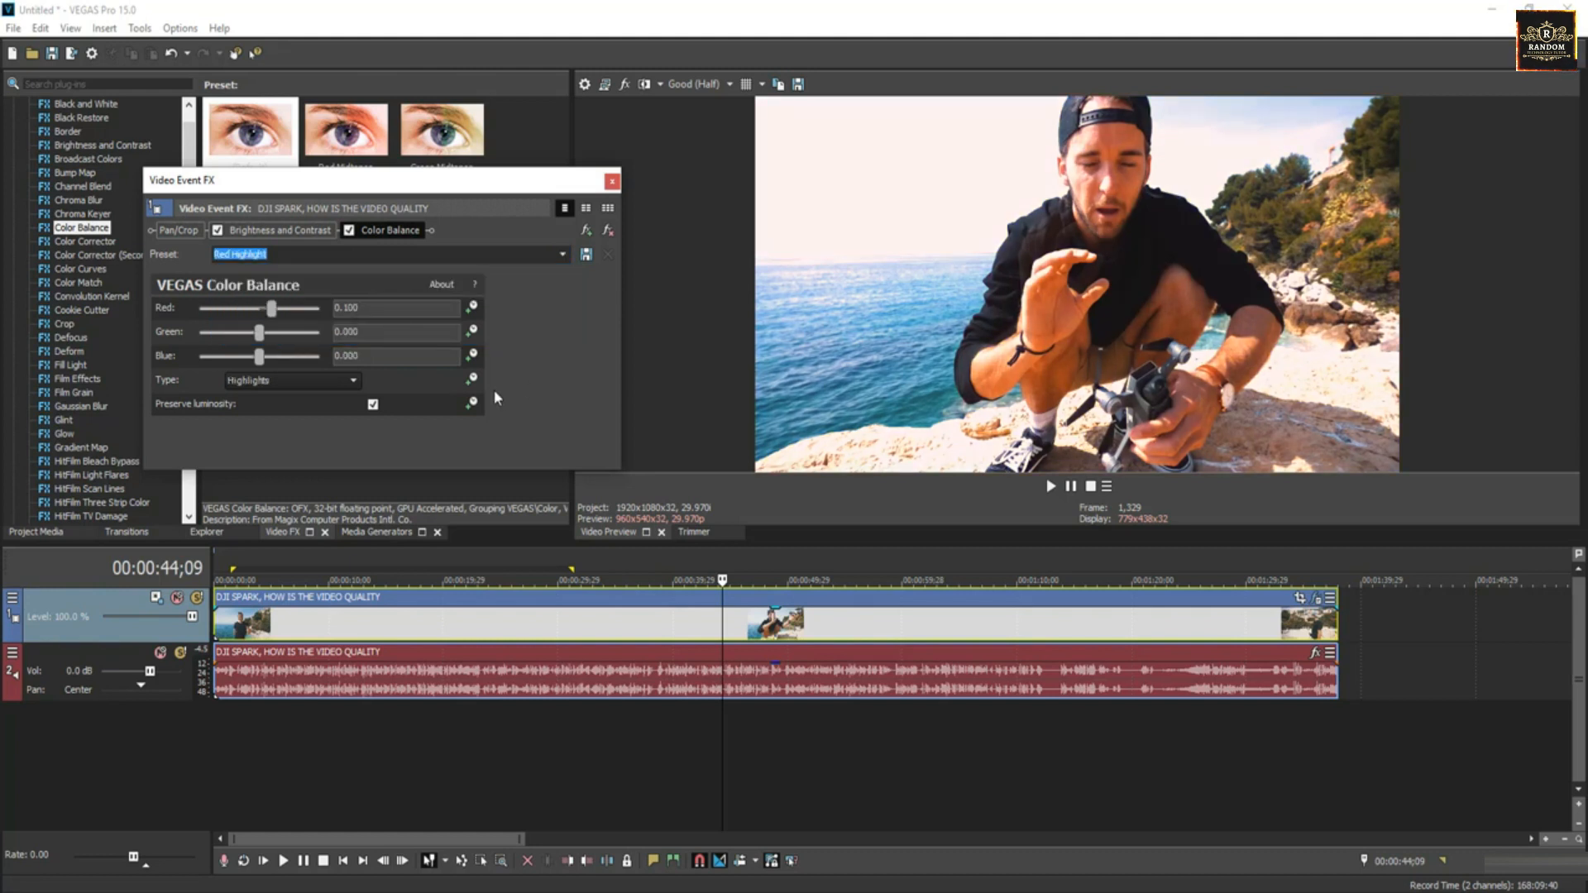
pyautogui.click(563, 255)
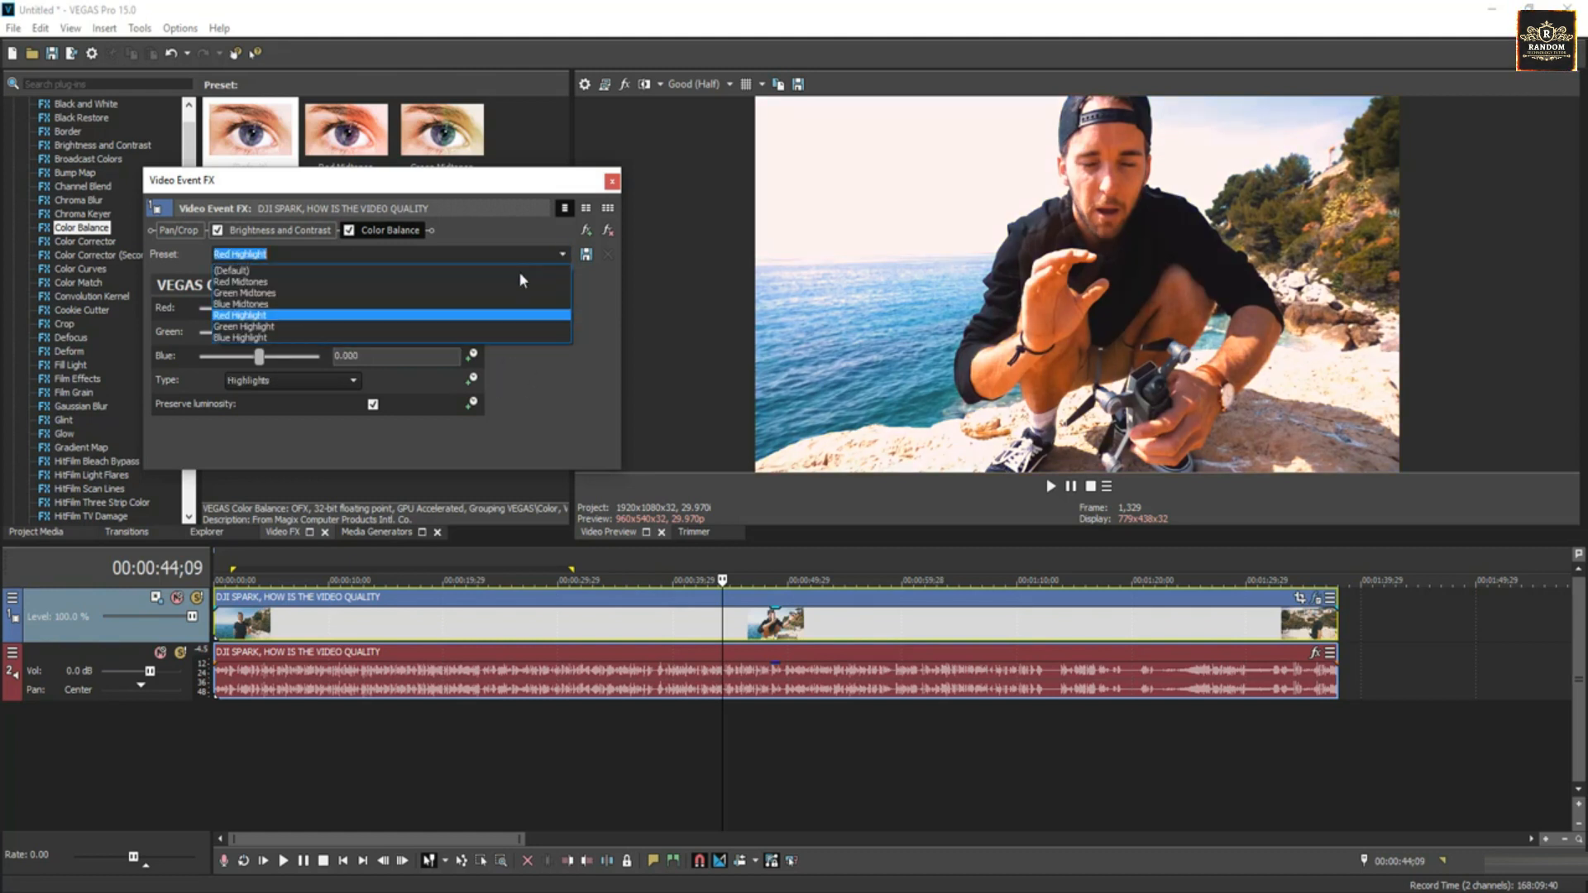
pyautogui.click(246, 338)
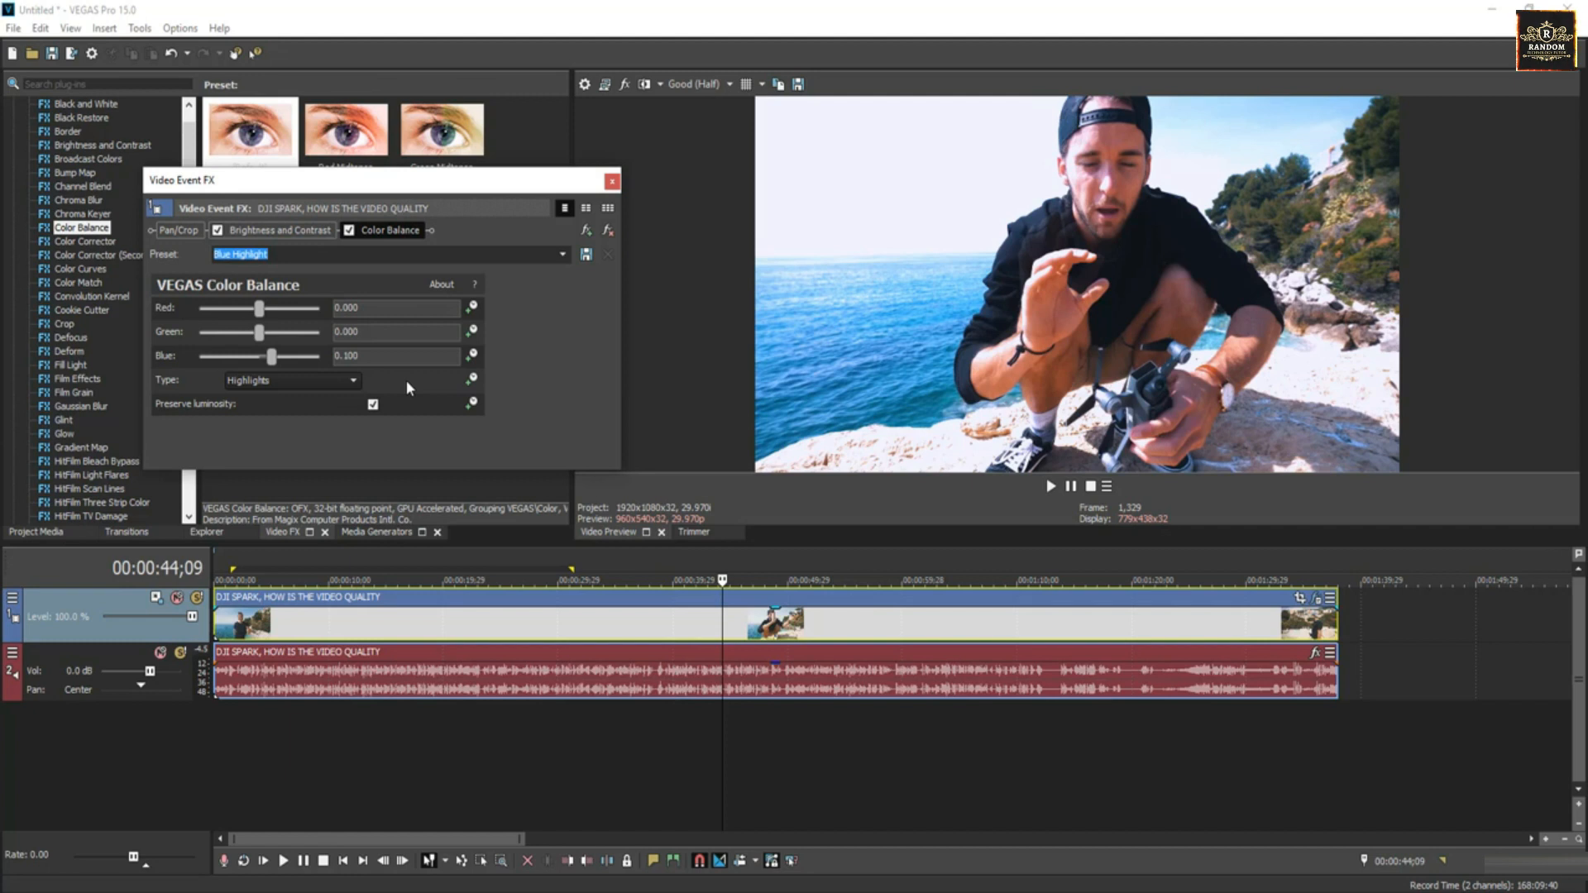
pyautogui.click(611, 182)
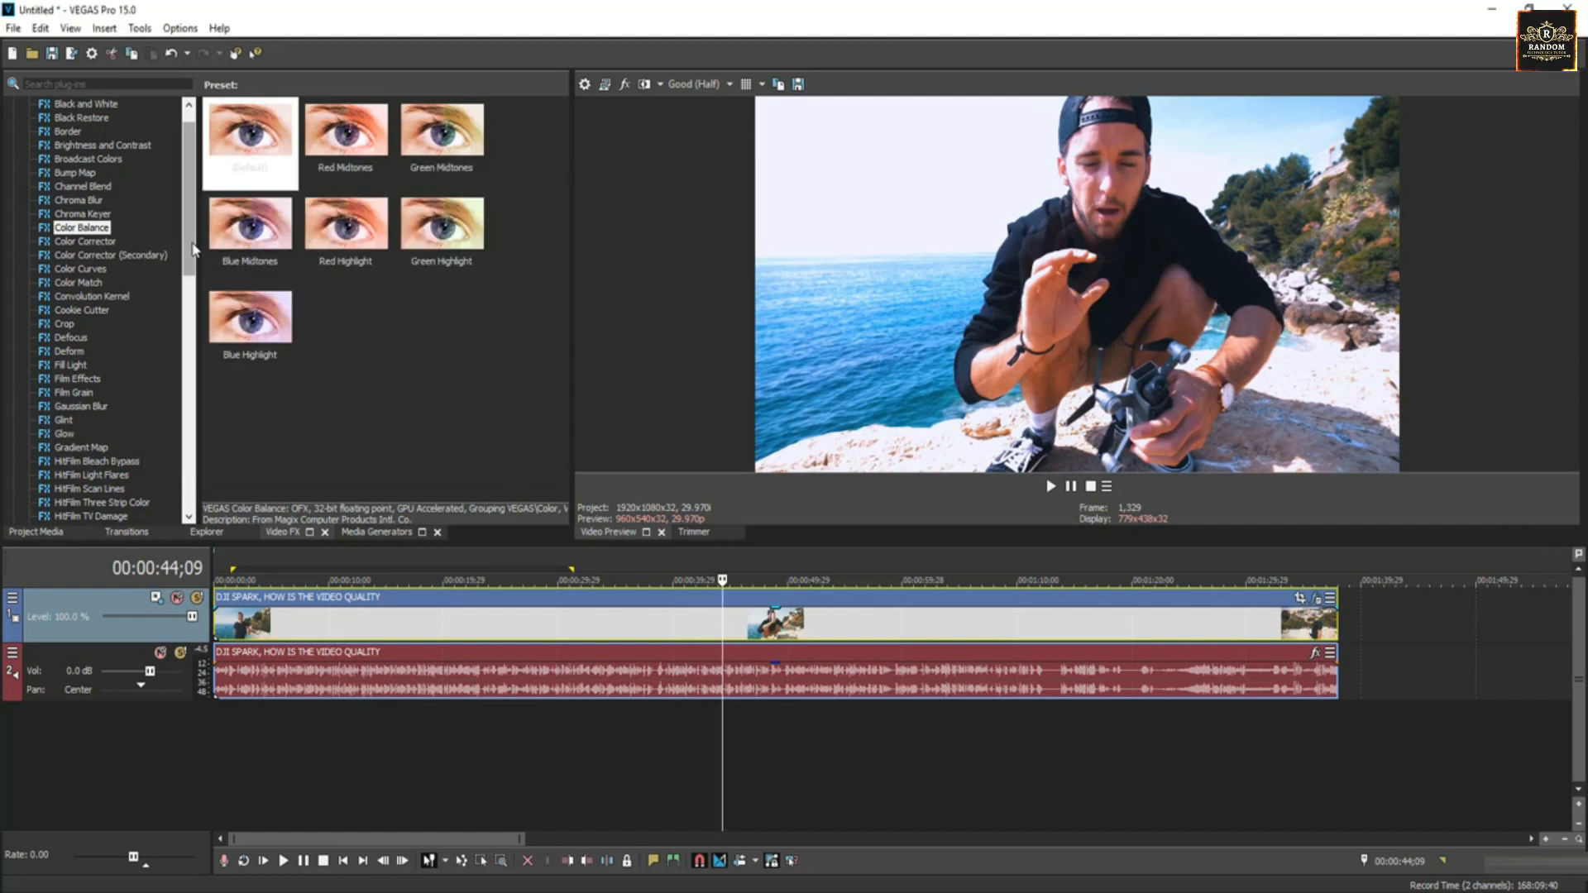
# Add the default Crop effect to the DJI Spark clip and look over its crop and location settings
pyautogui.scroll(-1, 191, 260)
pyautogui.scroll(-2, 190, 260)
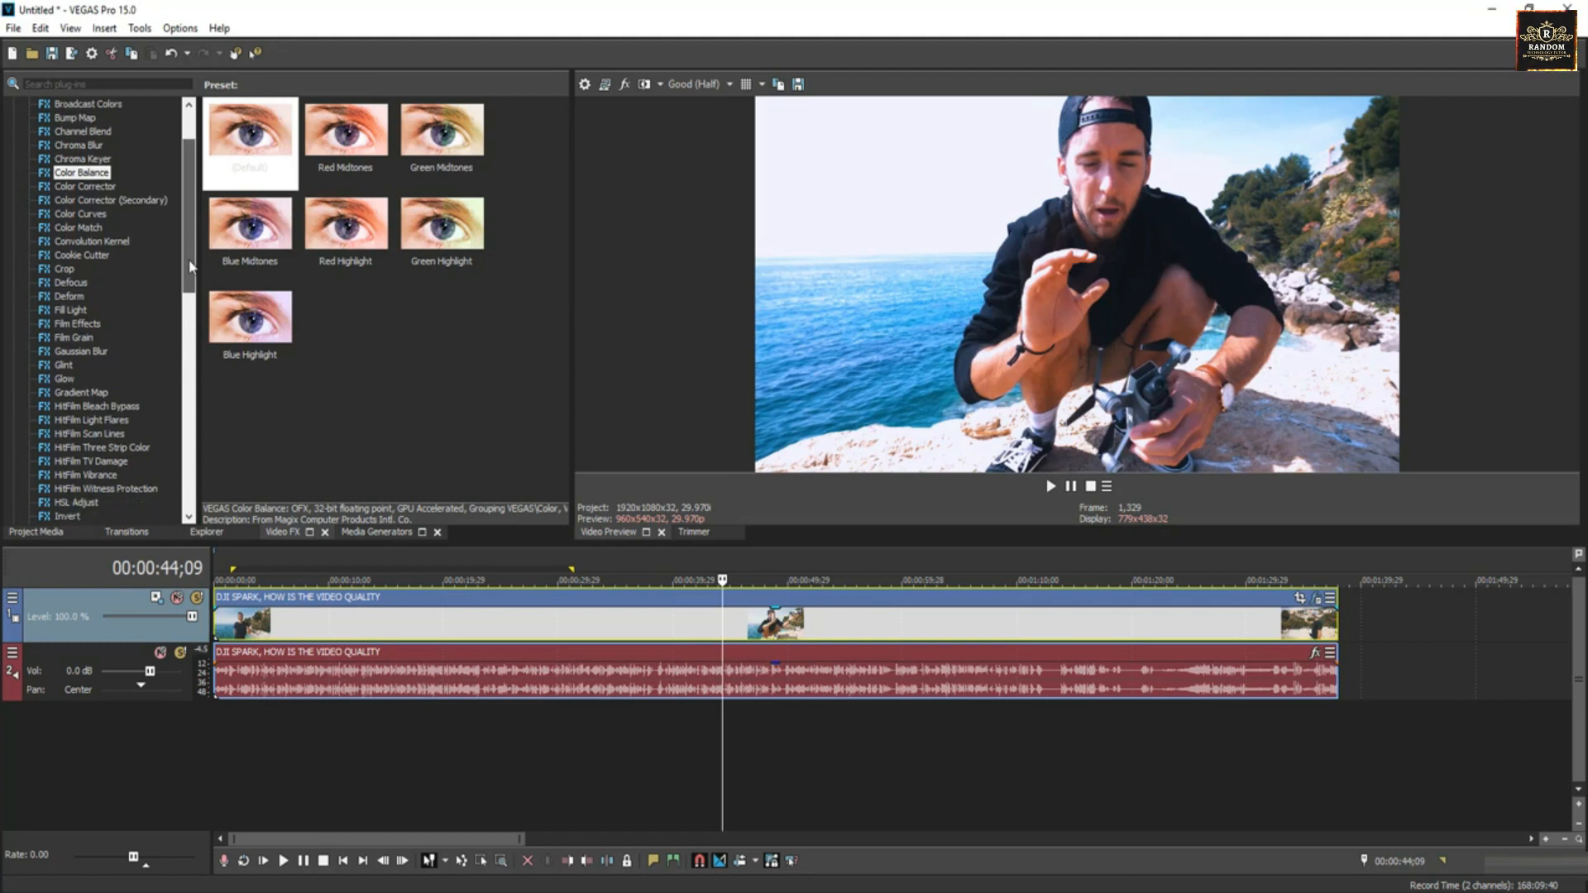
pyautogui.click(48, 271)
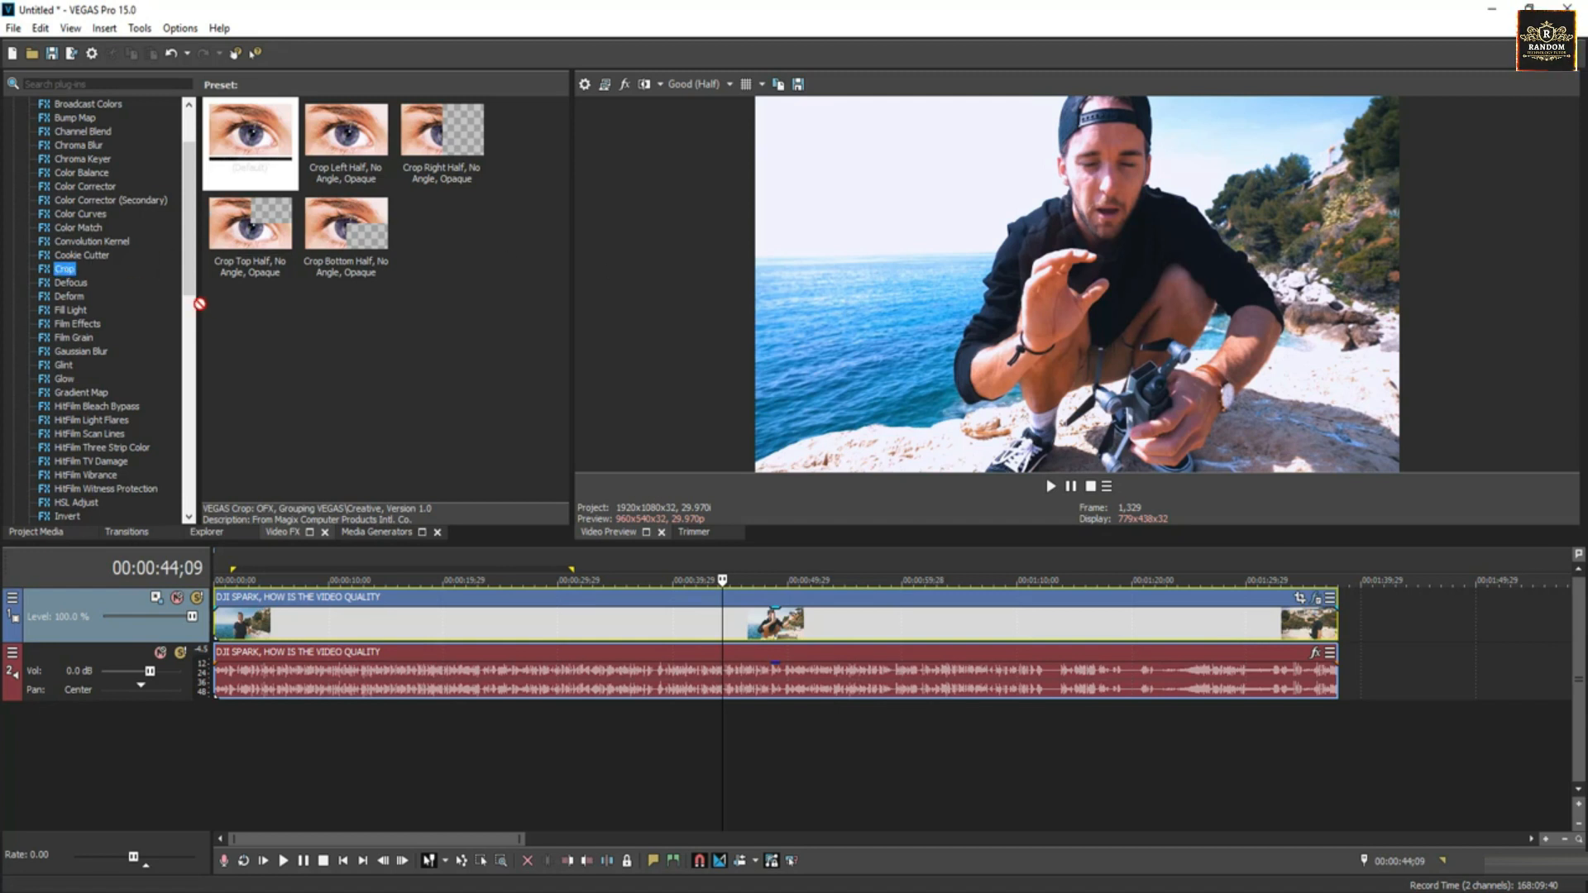
pyautogui.moveTo(199, 304); pyautogui.dragTo(592, 623)
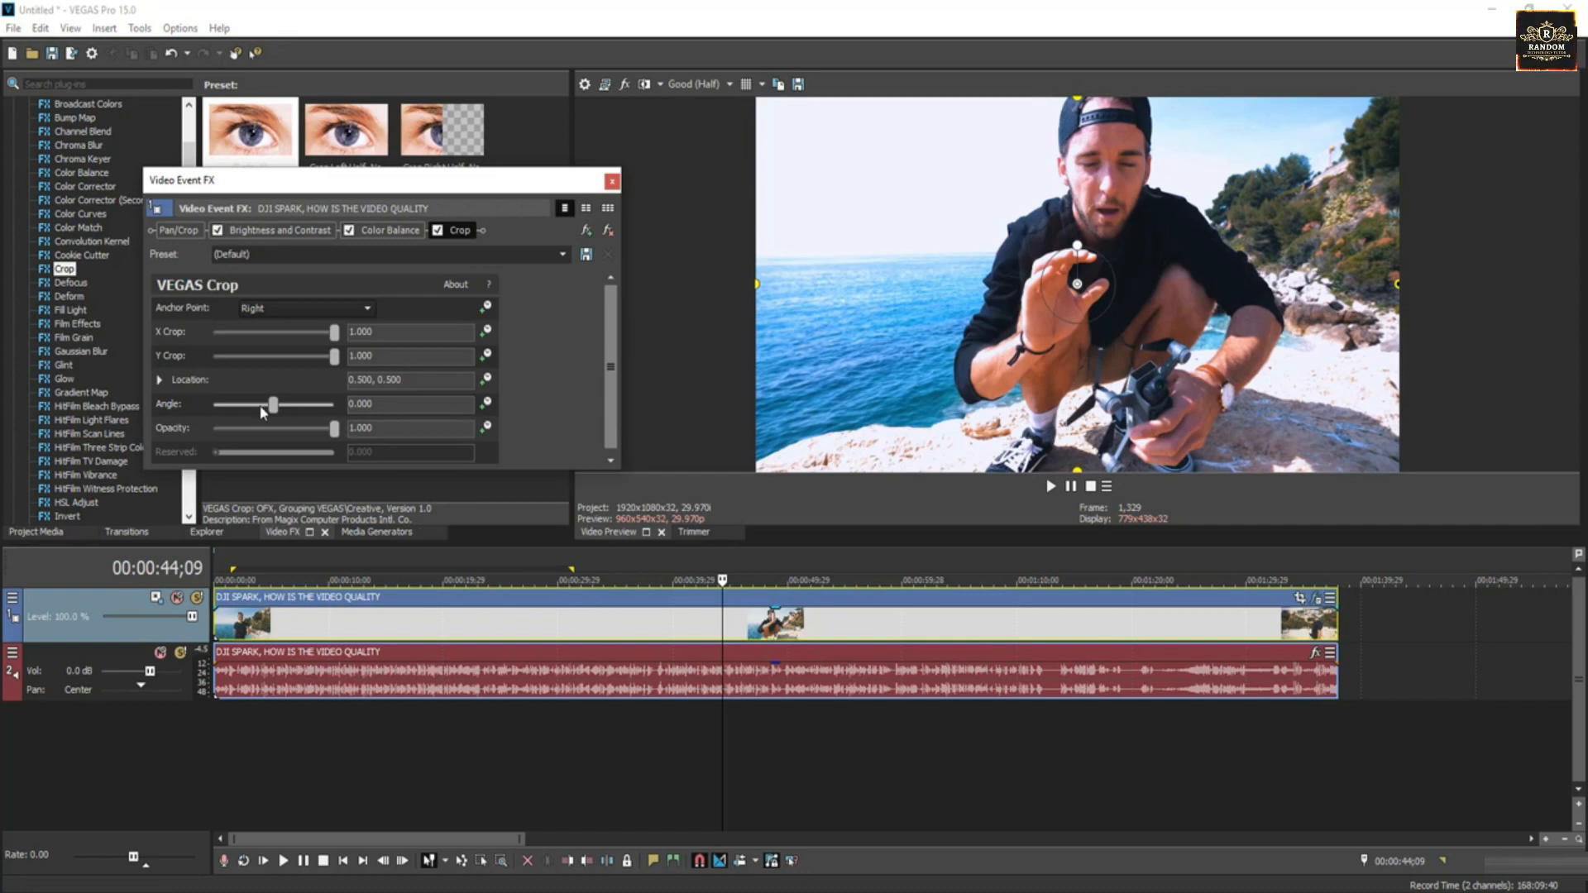
pyautogui.moveTo(334, 338)
pyautogui.mouseDown()
pyautogui.moveTo(316, 339)
pyautogui.moveTo(337, 342)
pyautogui.moveTo(316, 357)
pyautogui.moveTo(348, 366)
pyautogui.mouseUp()
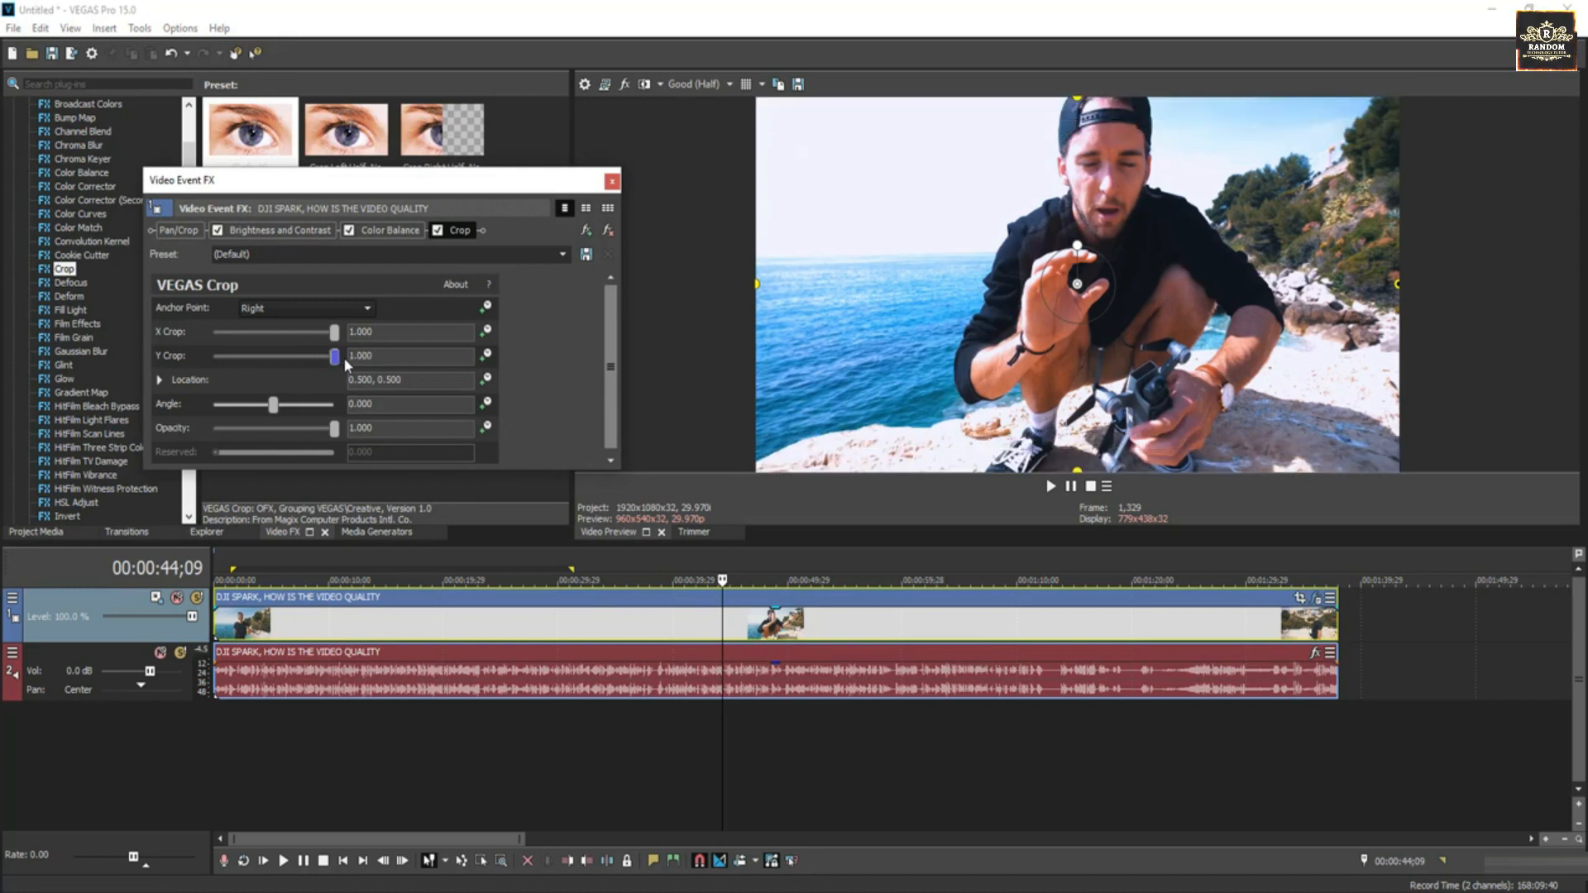
pyautogui.click(160, 379)
pyautogui.click(160, 378)
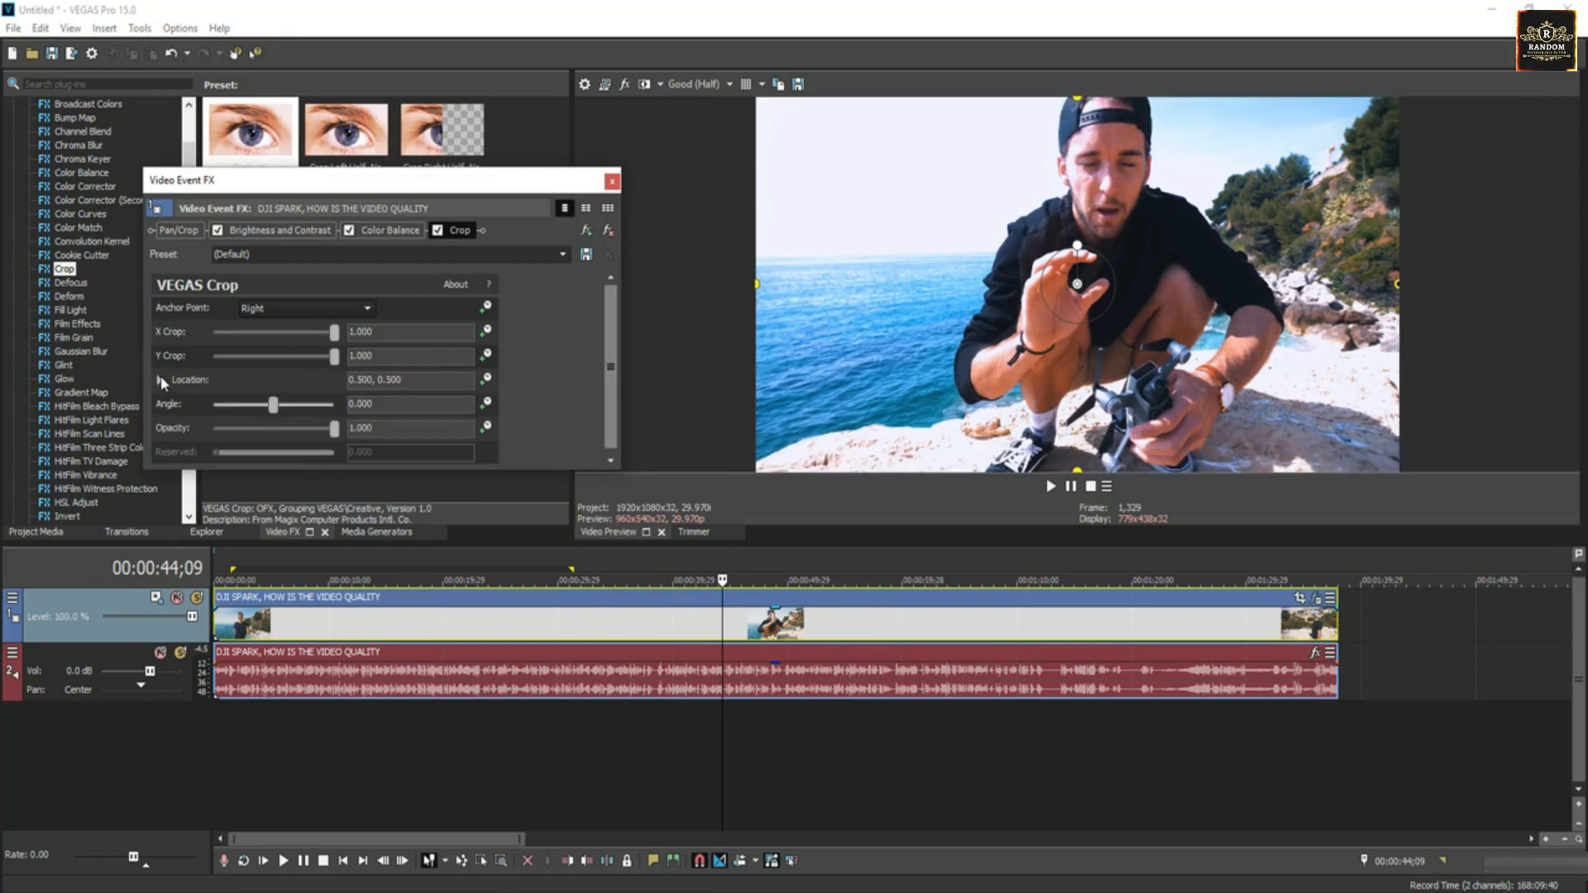
# Try an X Crop of 0.751 with the crop area moved to location 0.501, 0.500, and widen the crop again
pyautogui.moveTo(338, 340); pyautogui.dragTo(306, 341)
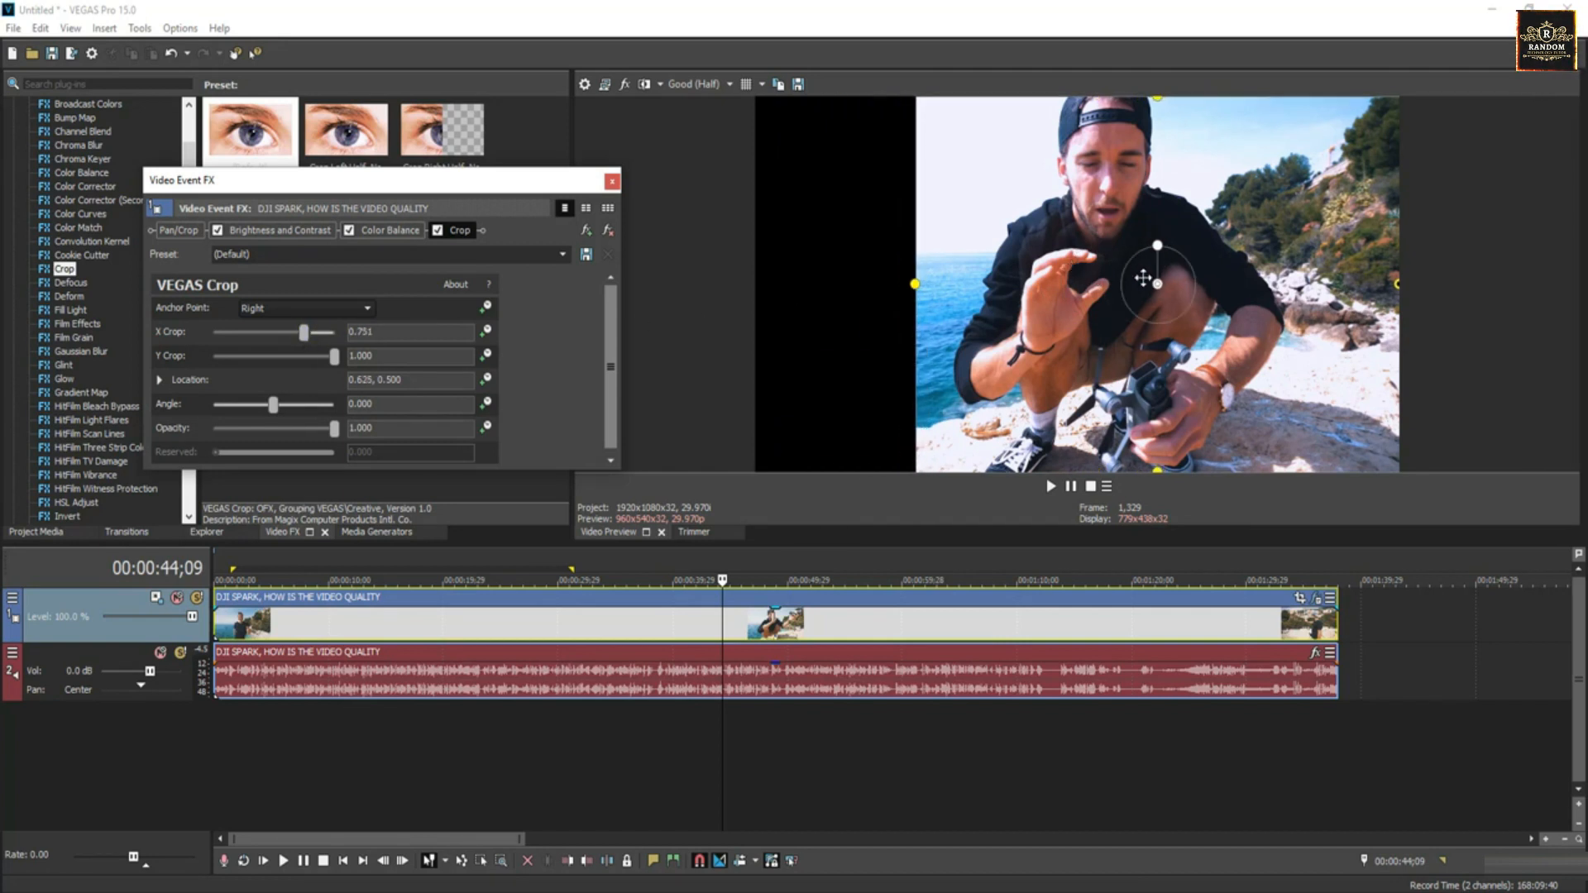
pyautogui.moveTo(1142, 278); pyautogui.dragTo(1062, 278)
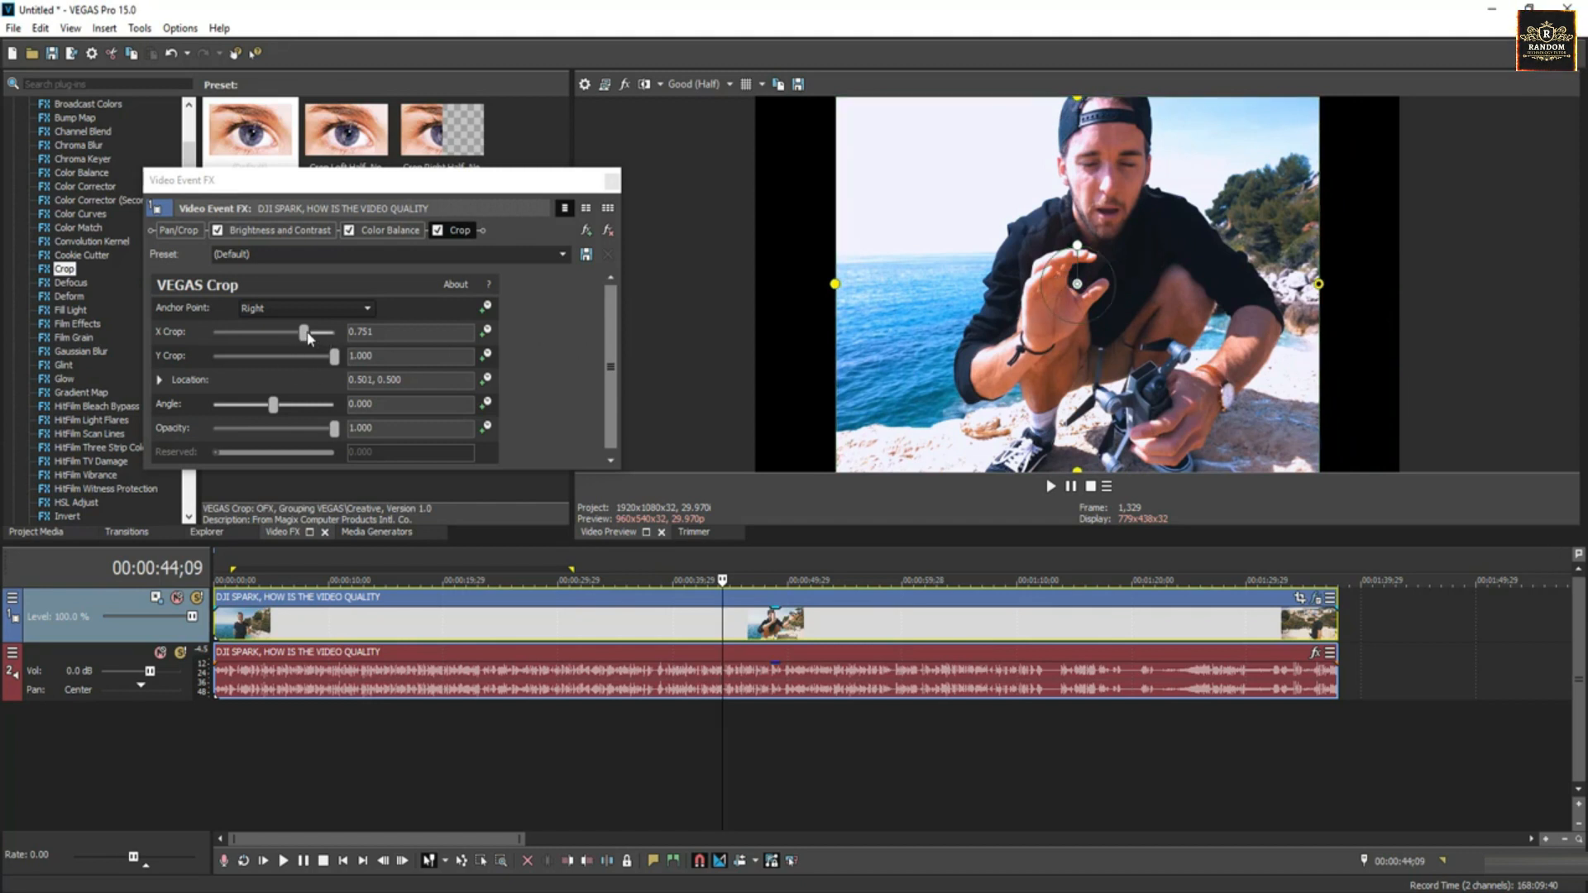
pyautogui.moveTo(303, 331); pyautogui.dragTo(369, 331)
# Remove the Crop effect from the clip's effect chain and close the effect settings
pyautogui.click(455, 236)
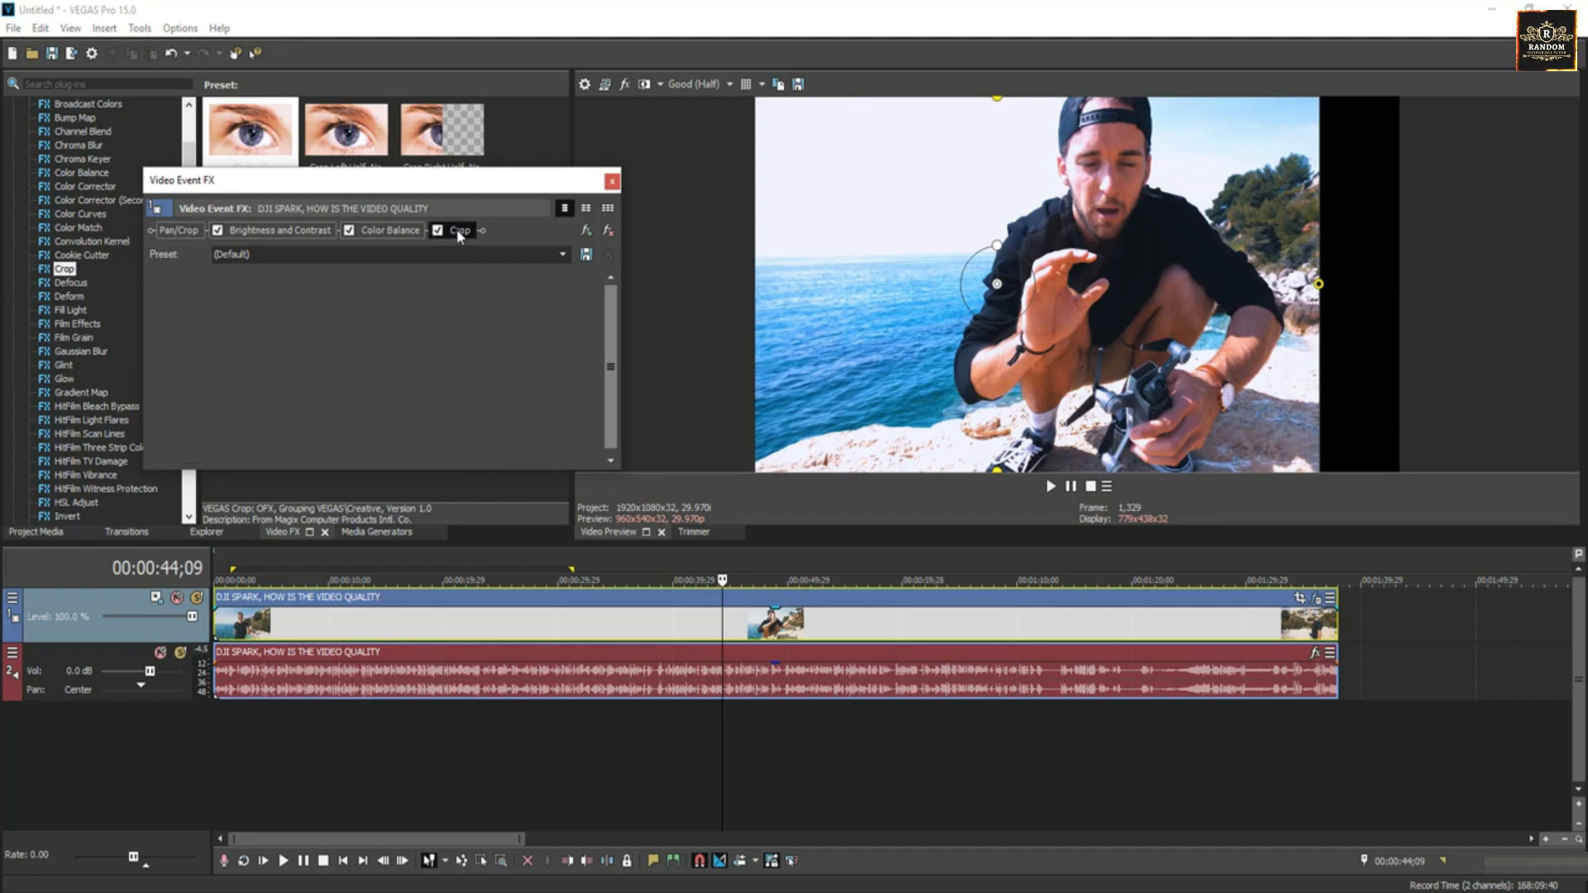
pyautogui.click(608, 233)
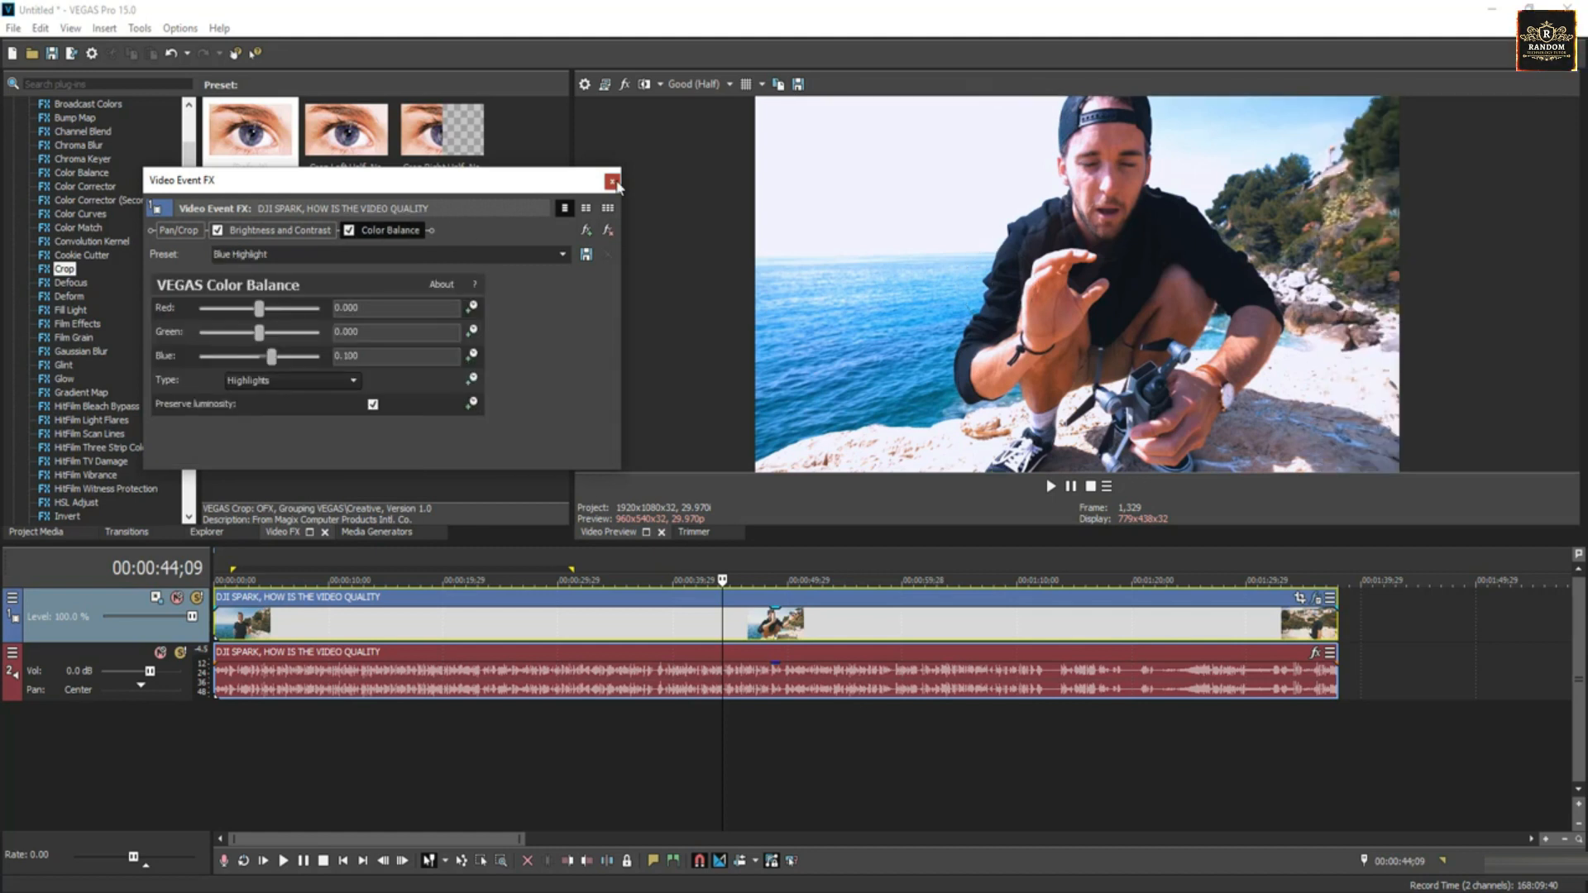
pyautogui.click(612, 181)
# Apply the default HitFilm Light Flares effect to the clip and view the flare at 00:00:30;20
pyautogui.scroll(-2, 173, 355)
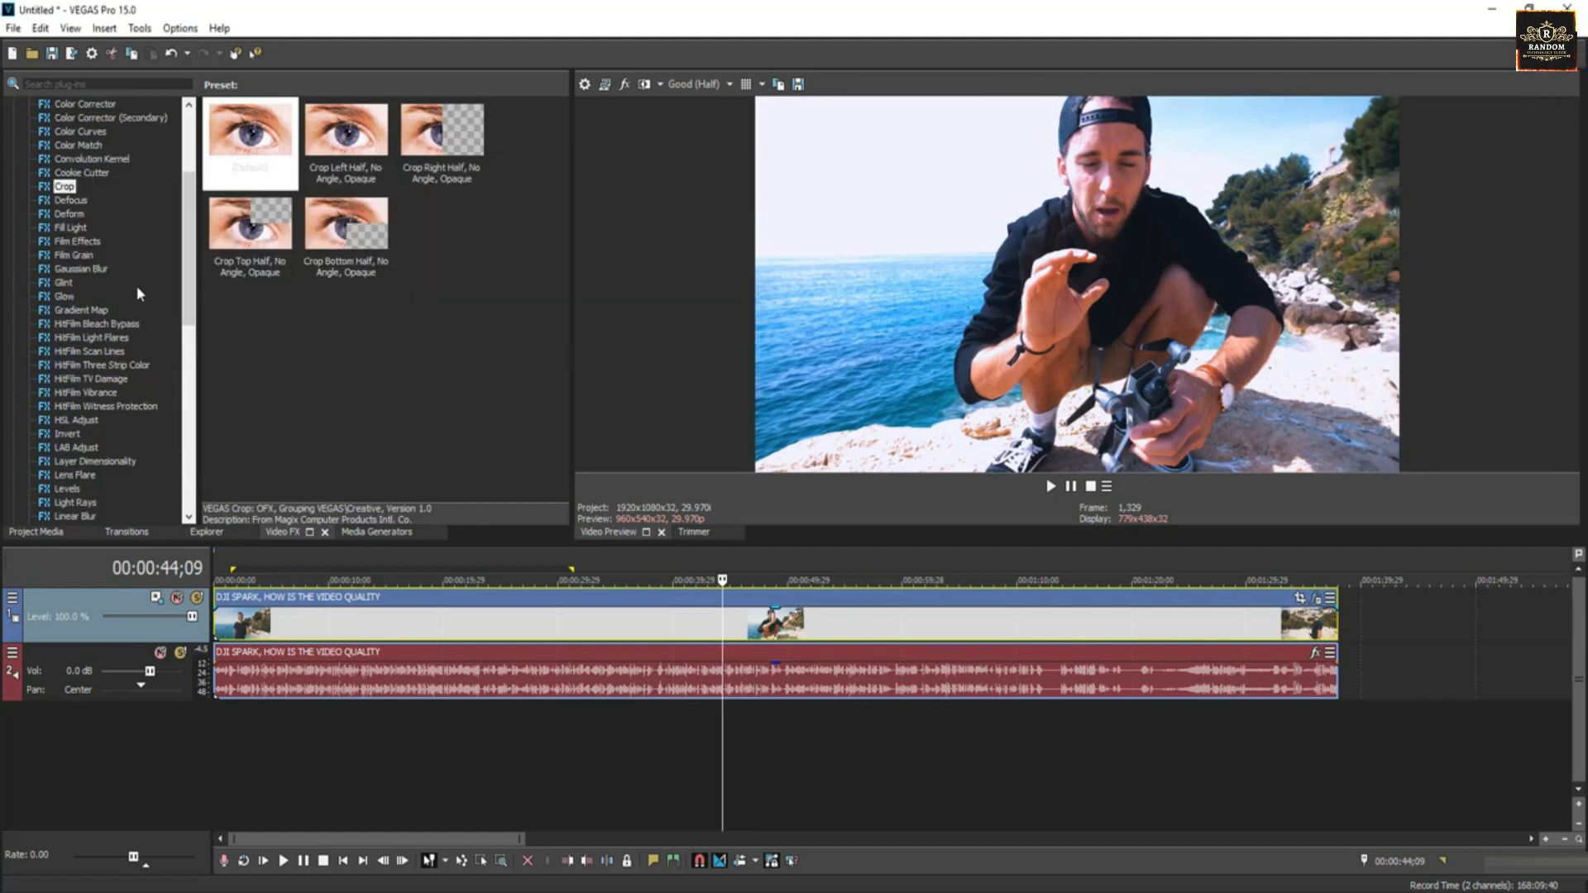
pyautogui.click(76, 229)
pyautogui.click(99, 337)
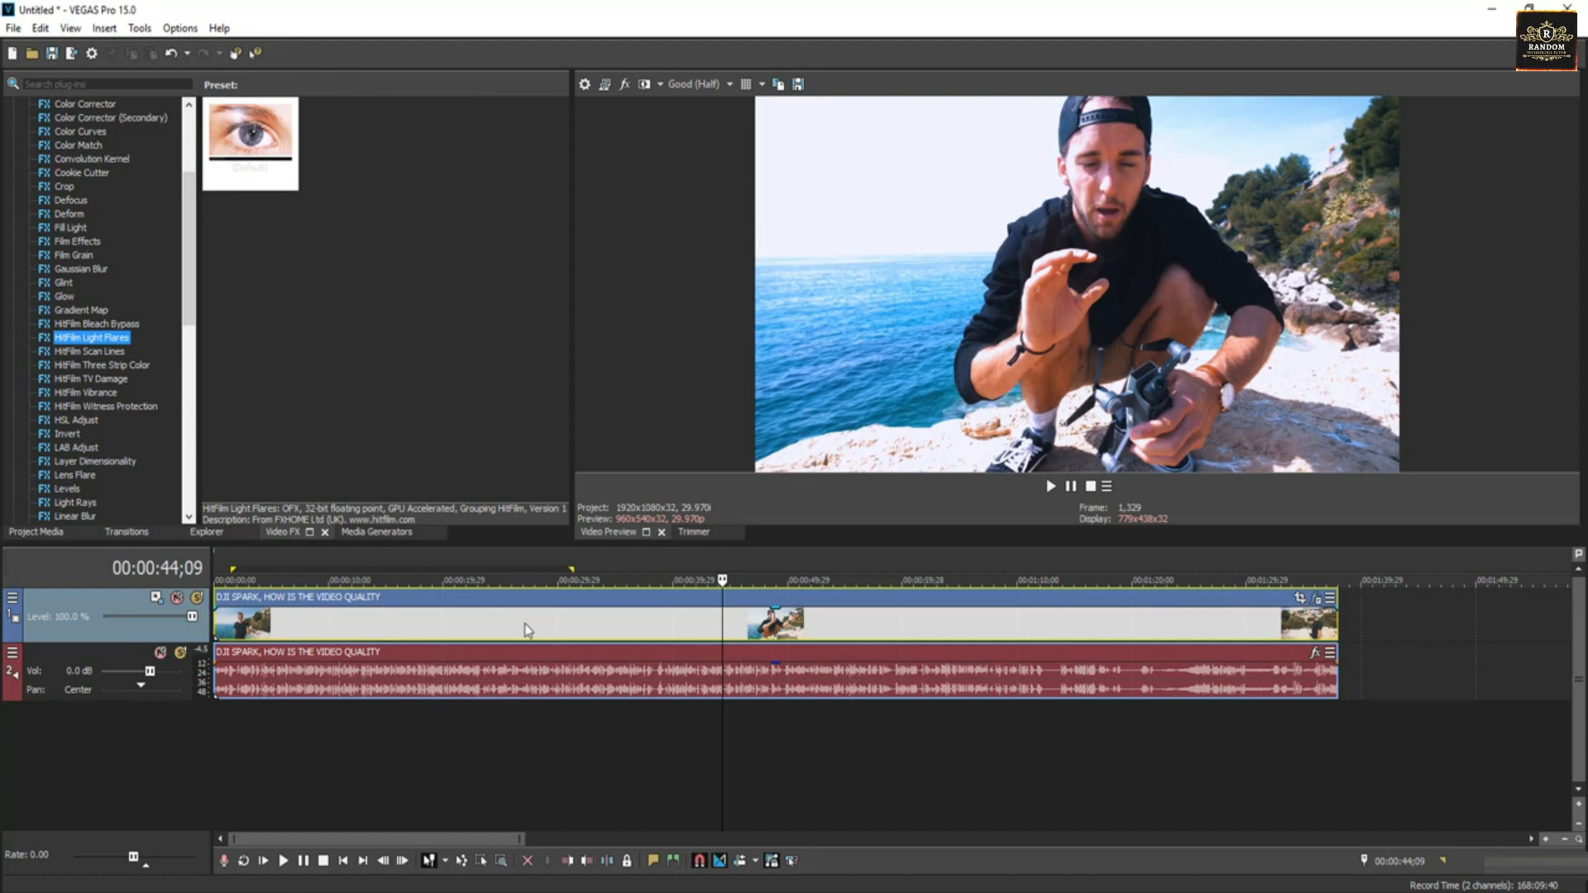
pyautogui.moveTo(388, 578); pyautogui.dragTo(396, 627)
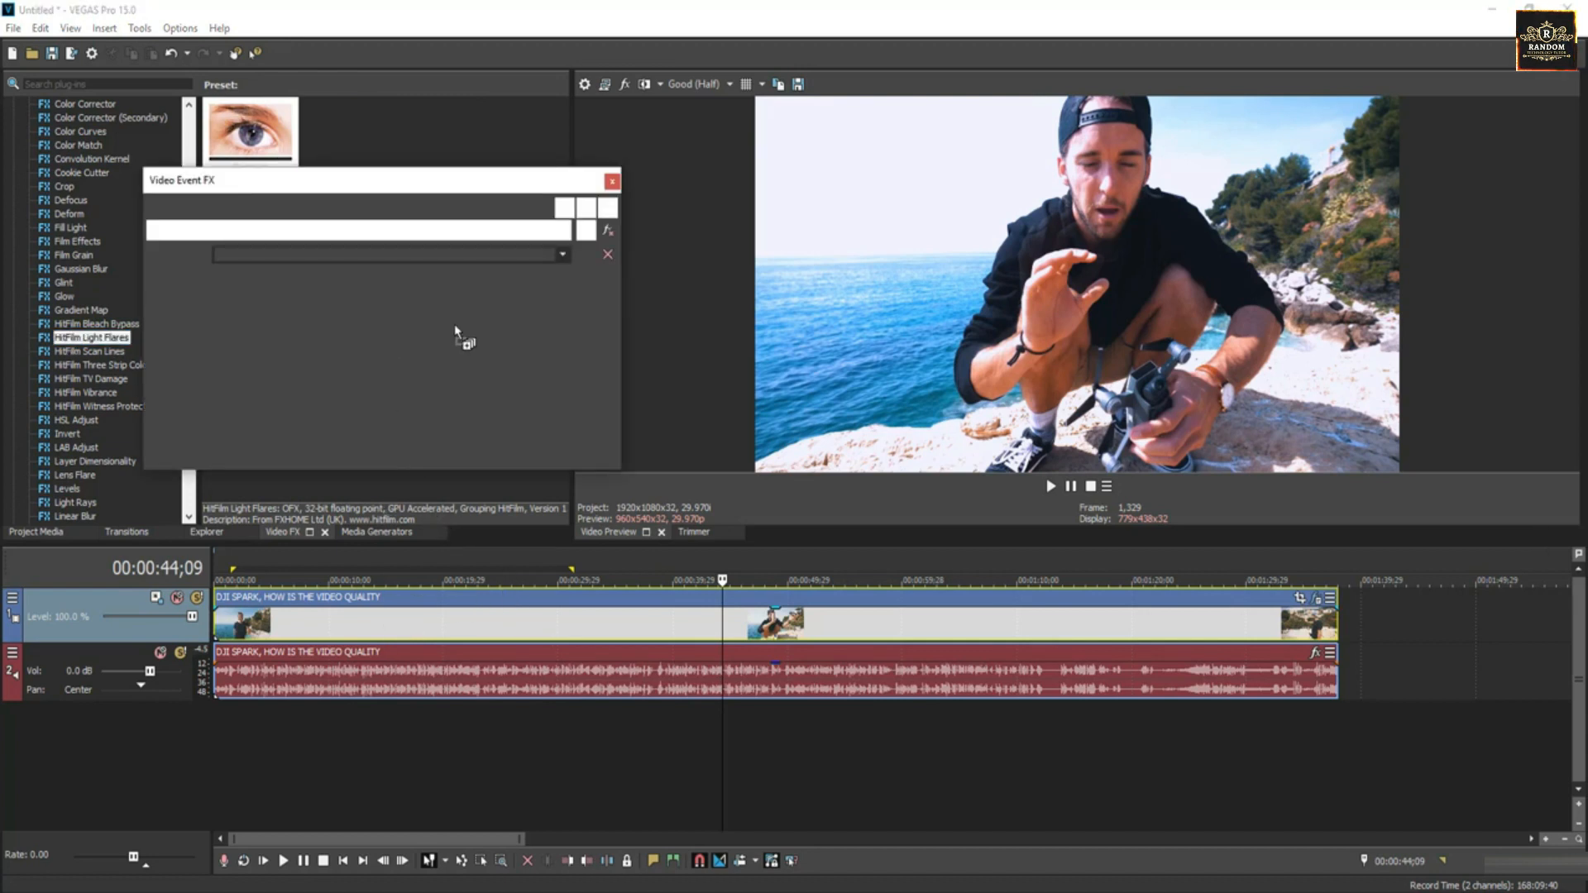
pyautogui.click(975, 179)
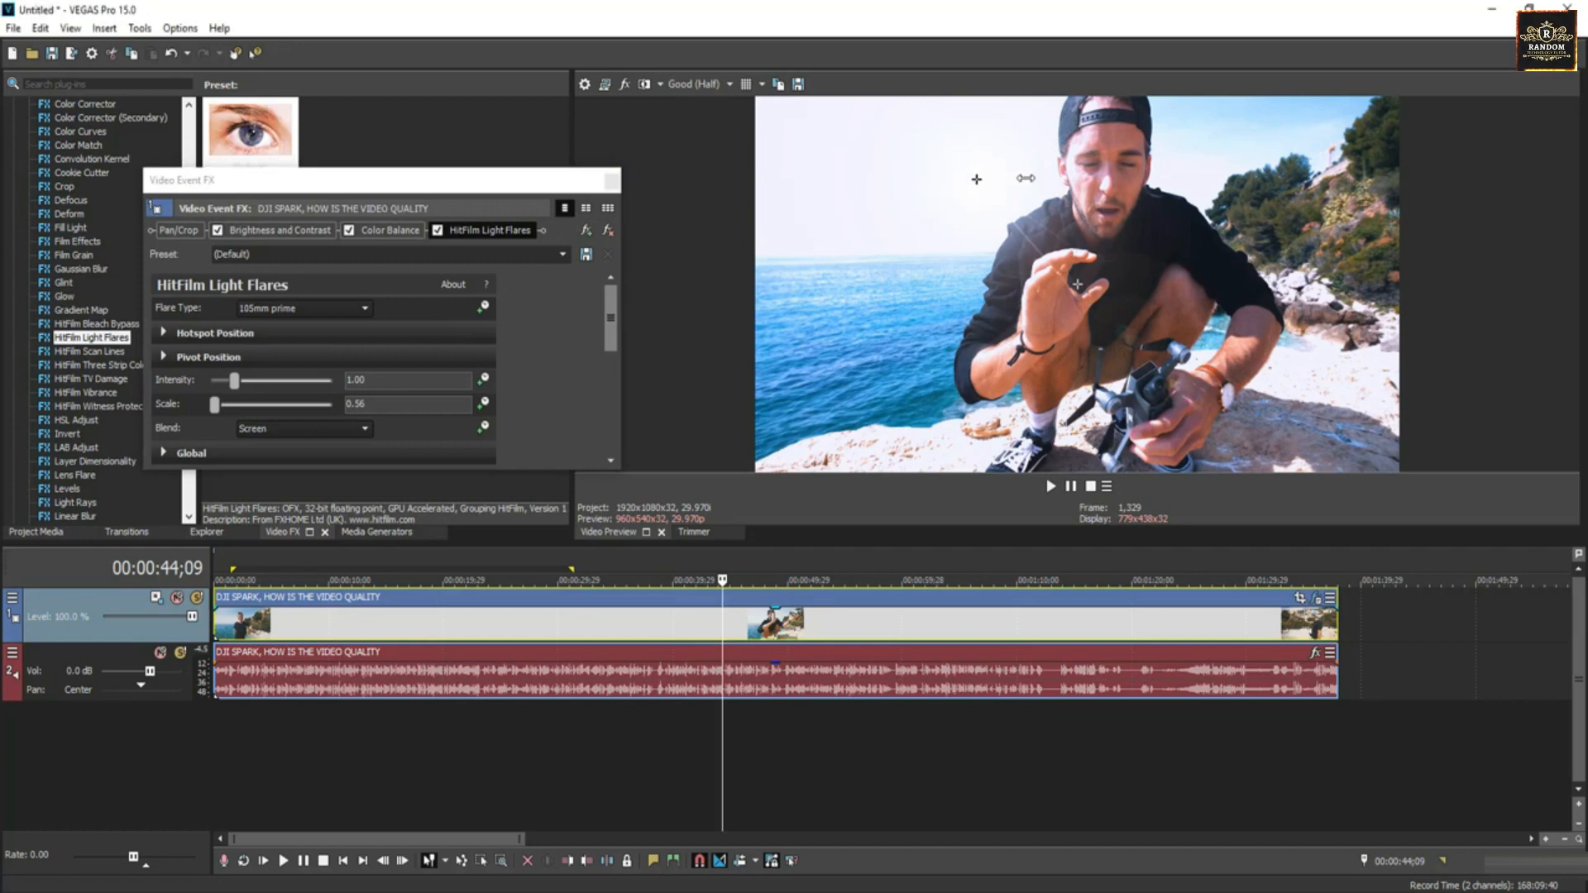
pyautogui.click(566, 641)
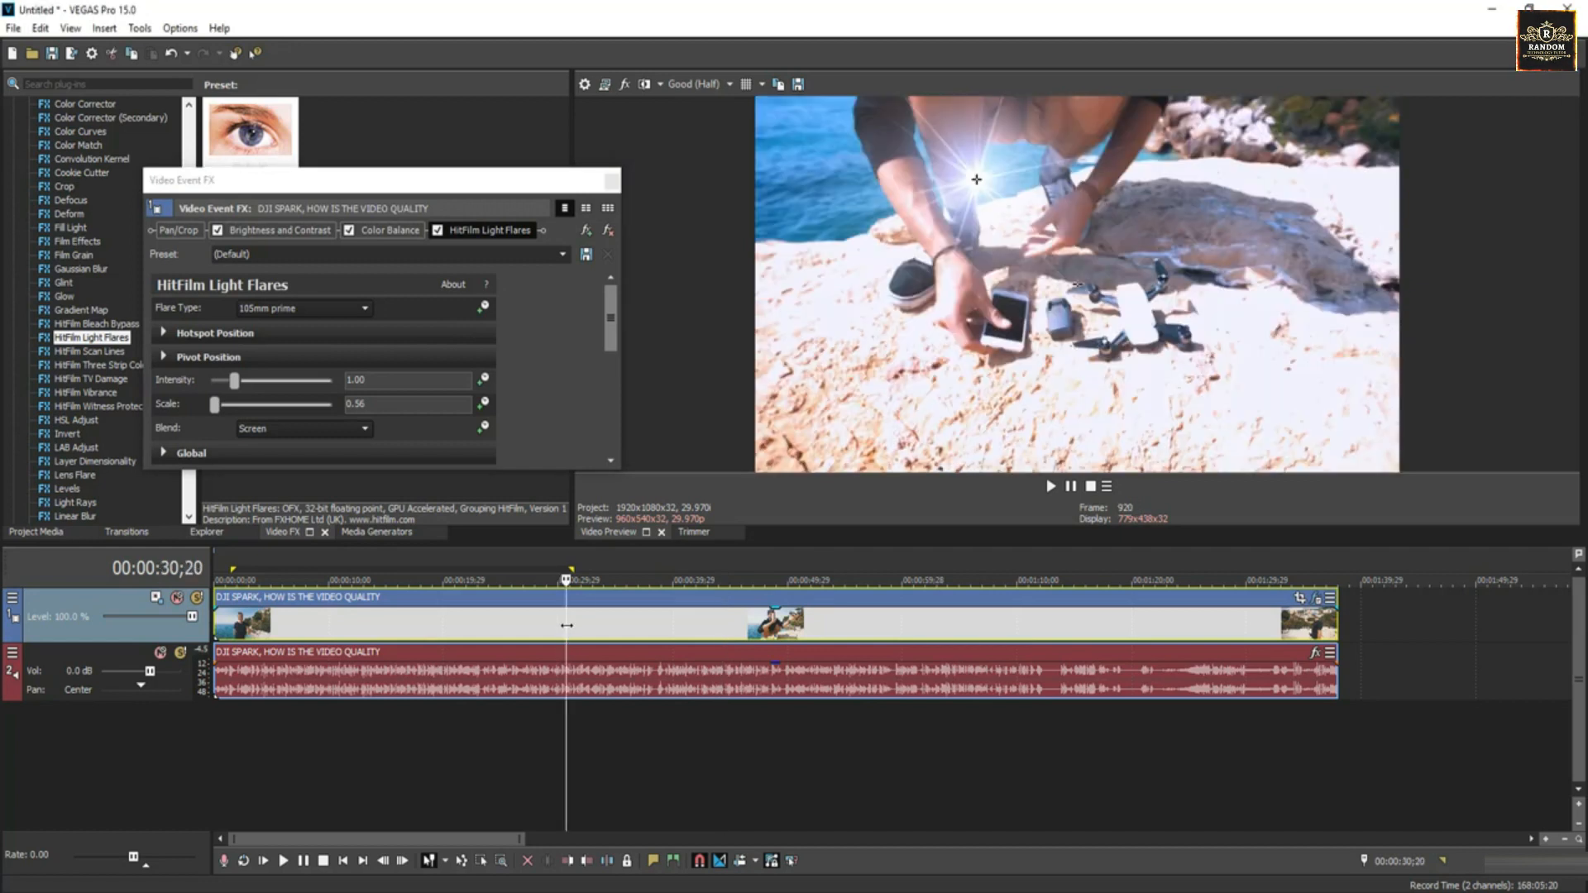
# Move the light flare's hotspot to the upper-left corner of the frame, at center 0.10, 0.91
pyautogui.moveTo(975, 183); pyautogui.dragTo(828, 126)
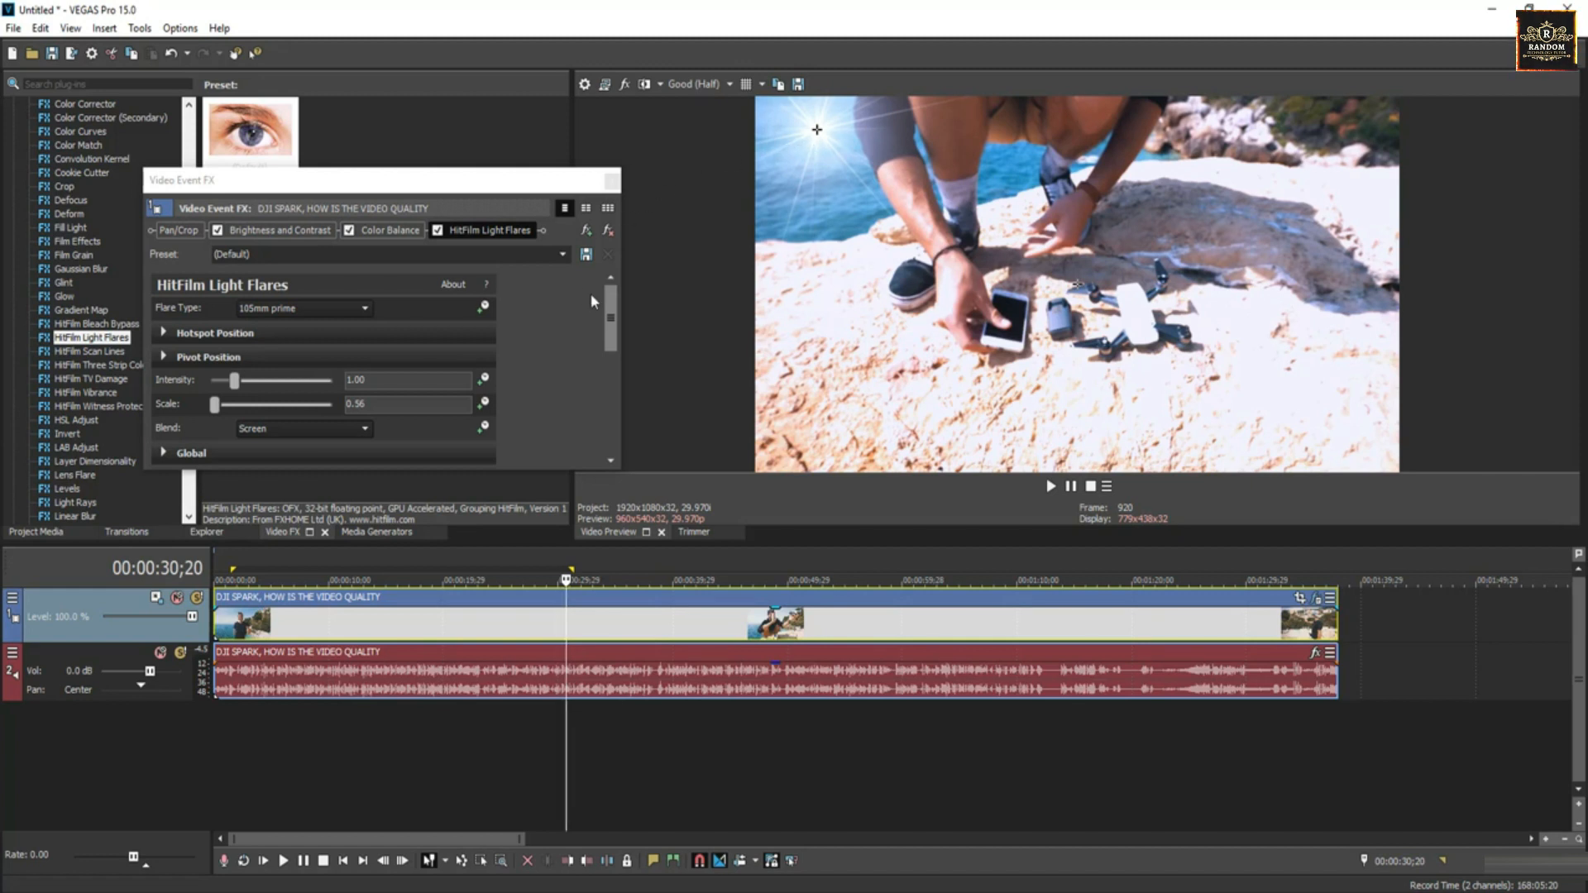
pyautogui.moveTo(612, 299); pyautogui.dragTo(617, 313)
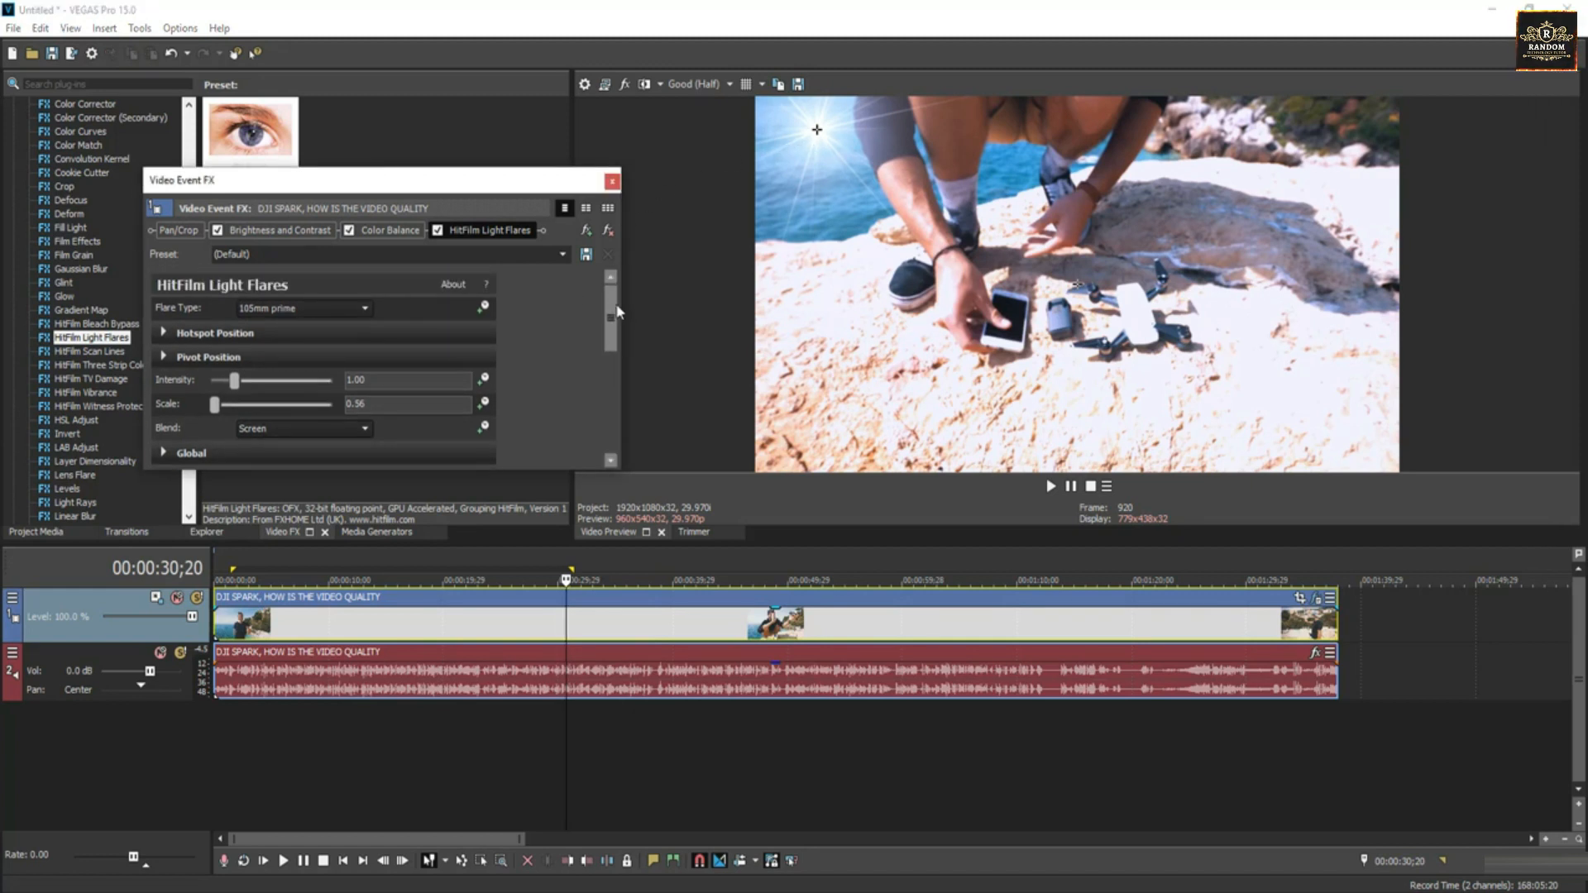
pyautogui.click(164, 333)
pyautogui.scroll(-3, 603, 323)
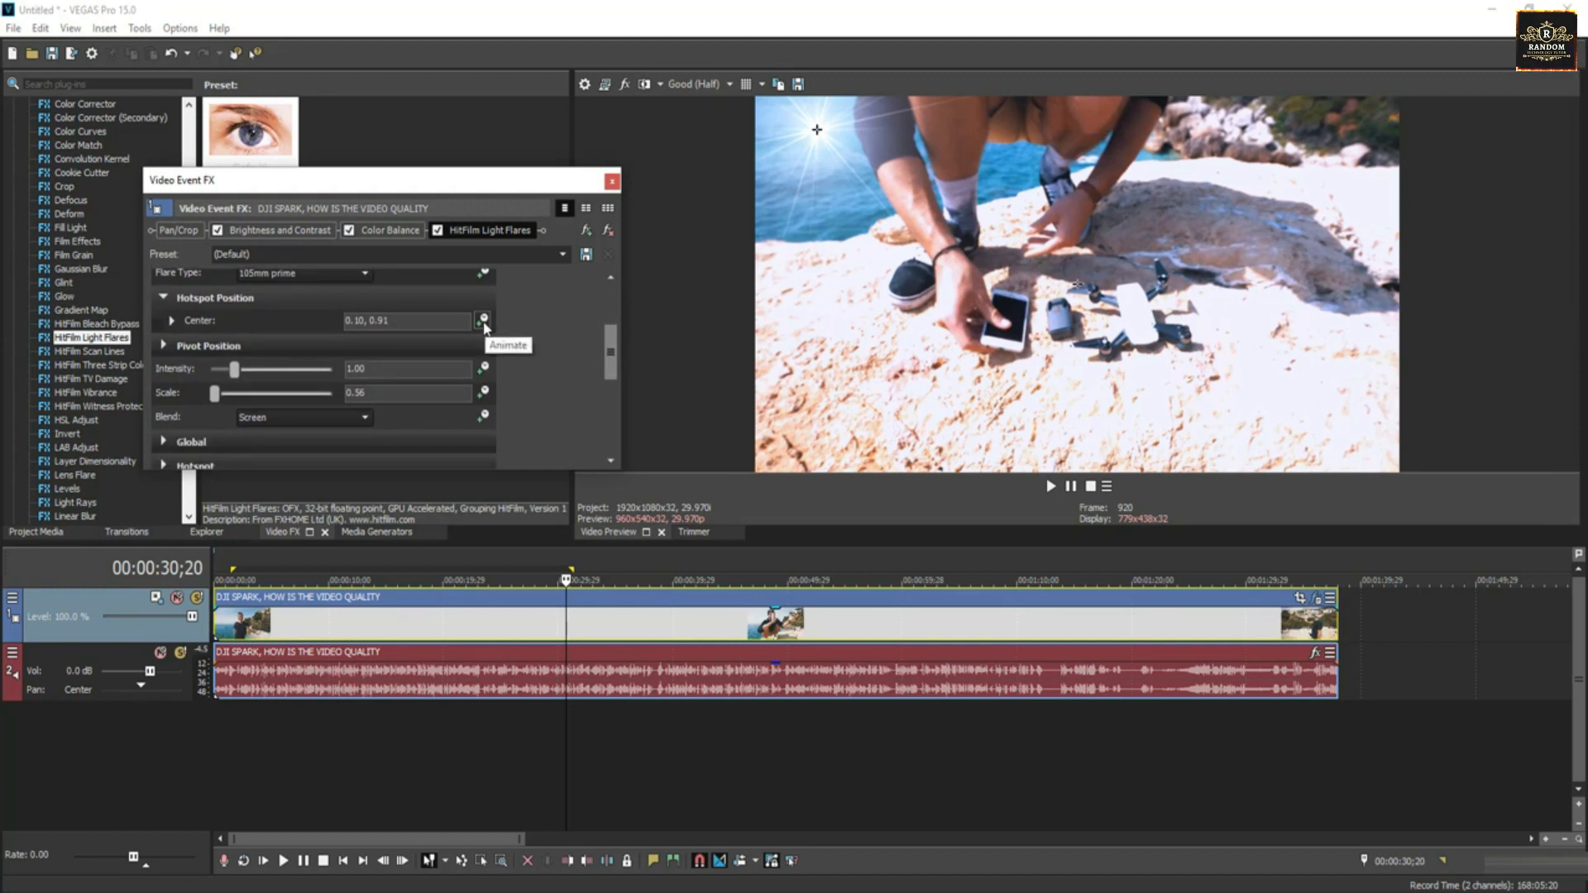
# Animate the flare's hotspot center, with a keyframe at 00:00:11;00 that moves it to the frame's upper-right corner at 0.94, 0.95
pyautogui.click(483, 321)
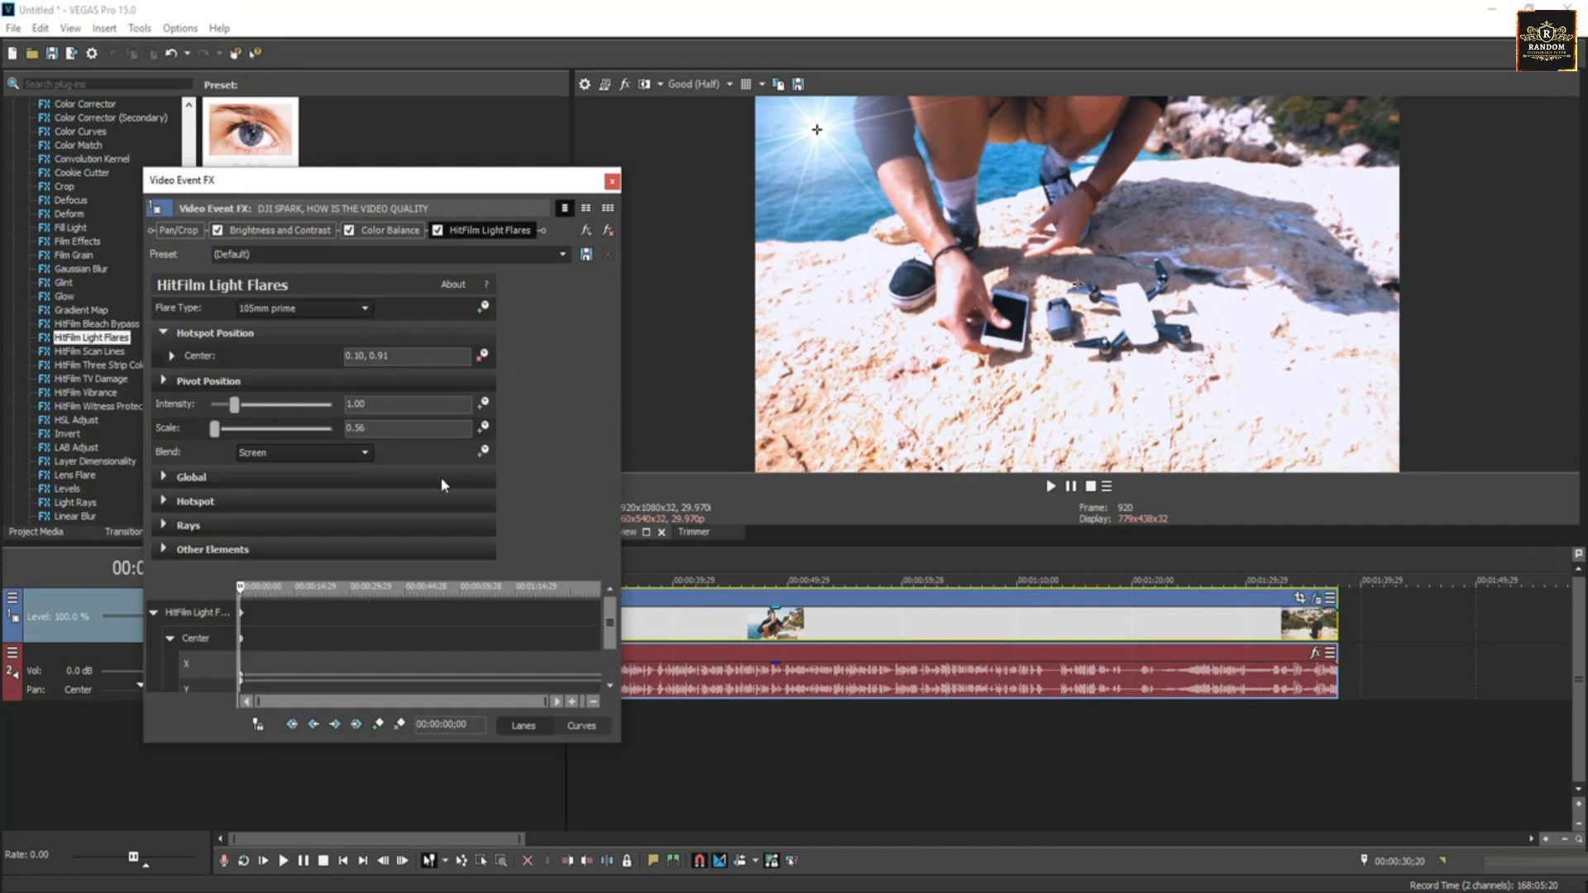
pyautogui.moveTo(241, 589); pyautogui.dragTo(282, 594)
pyautogui.click(279, 594)
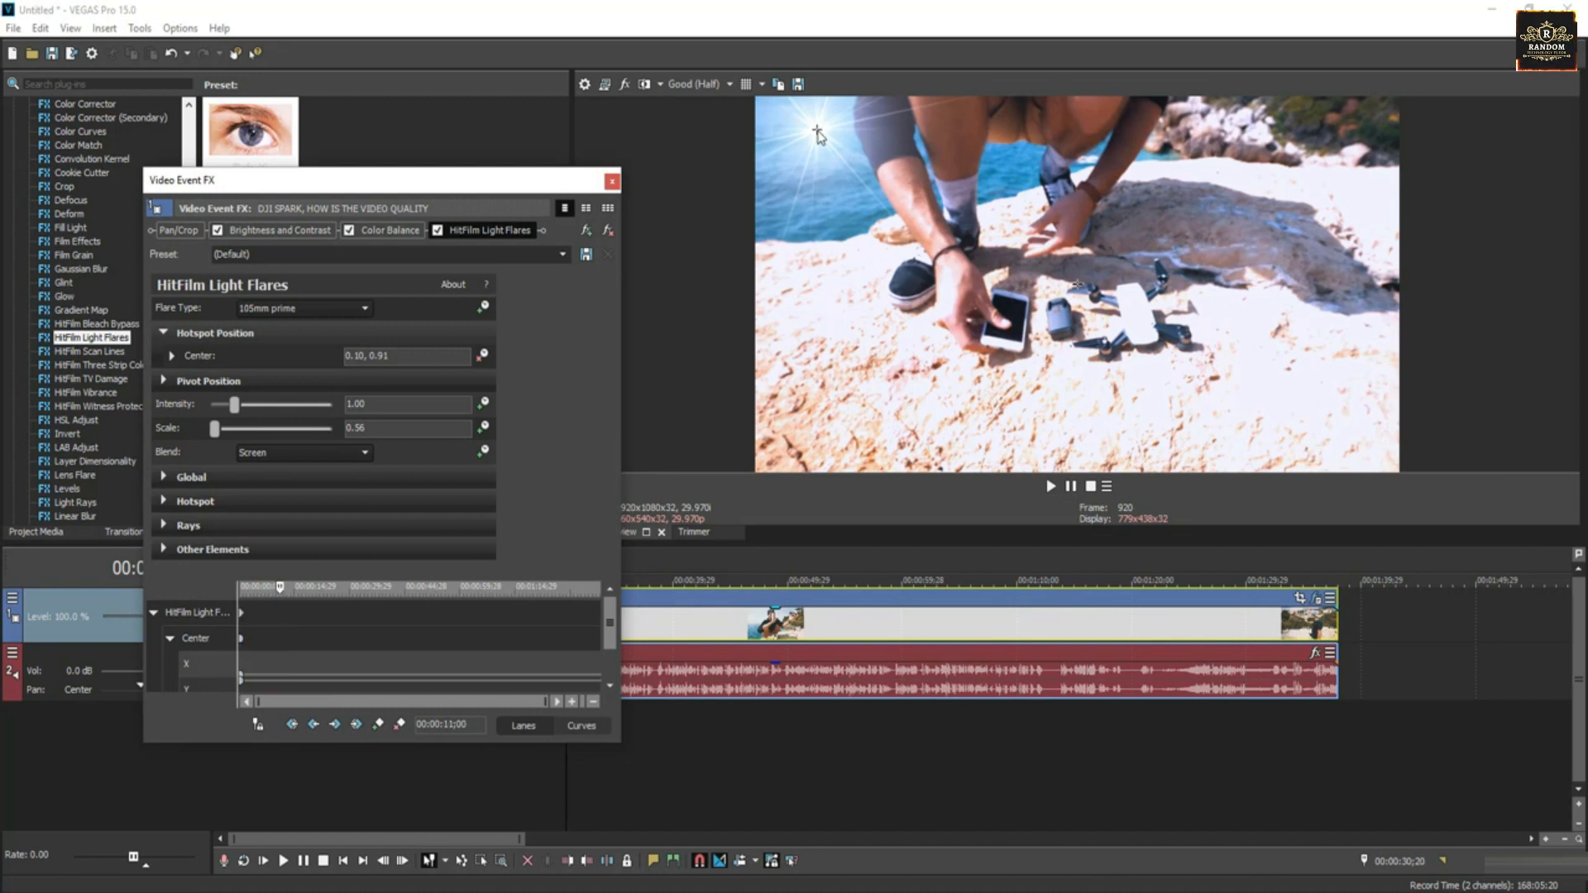
pyautogui.moveTo(818, 130); pyautogui.dragTo(1362, 124)
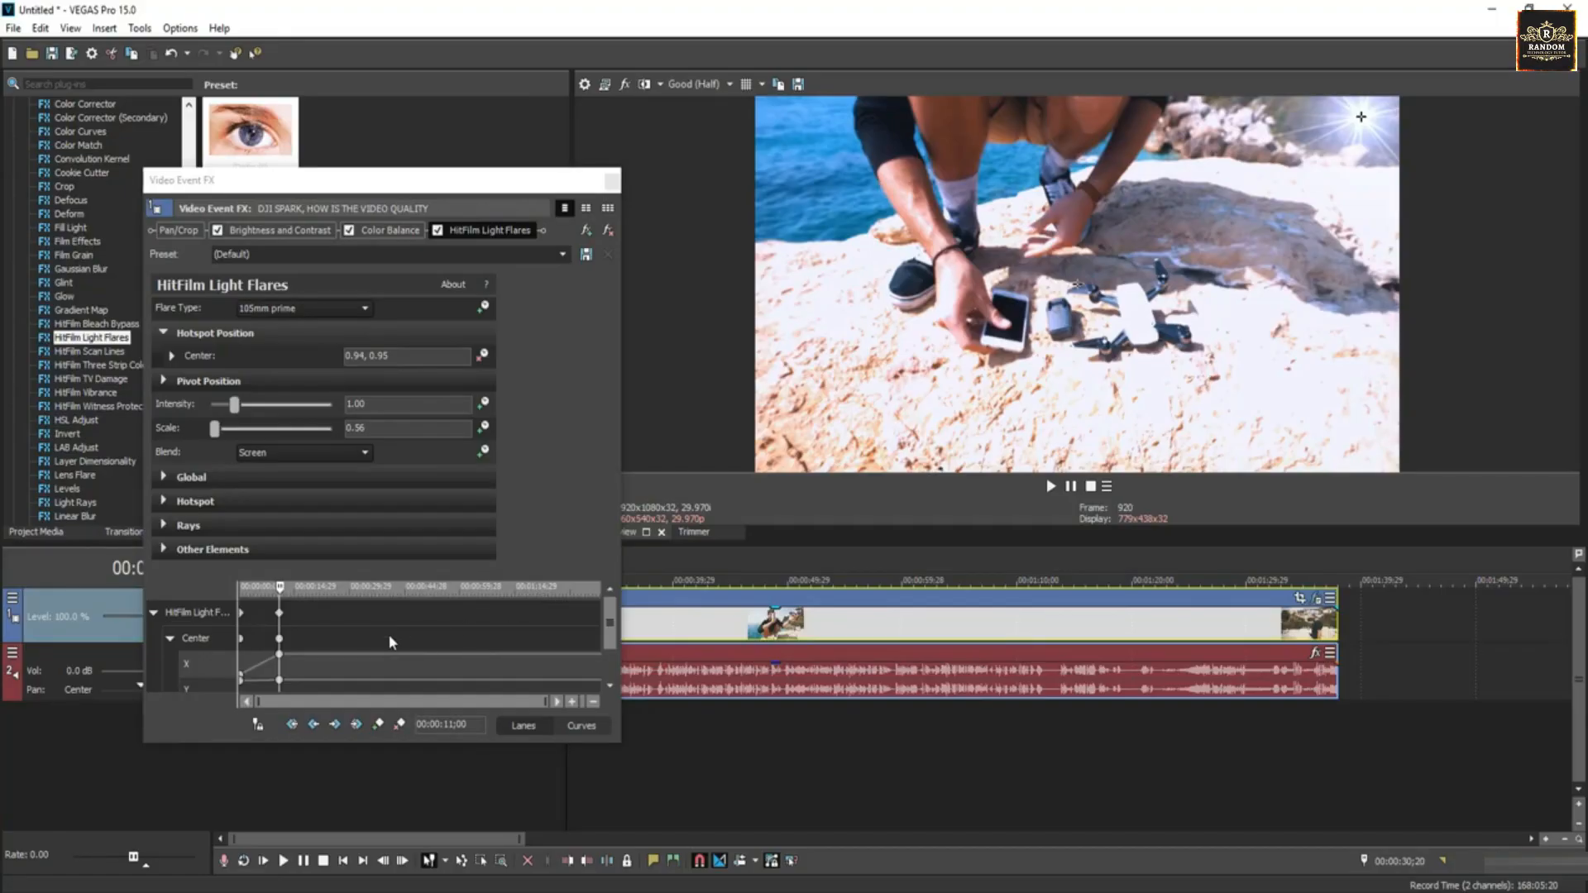
# Close the effect settings and play the clip from 00:00:00;00 to preview the moving light flare
pyautogui.click(612, 181)
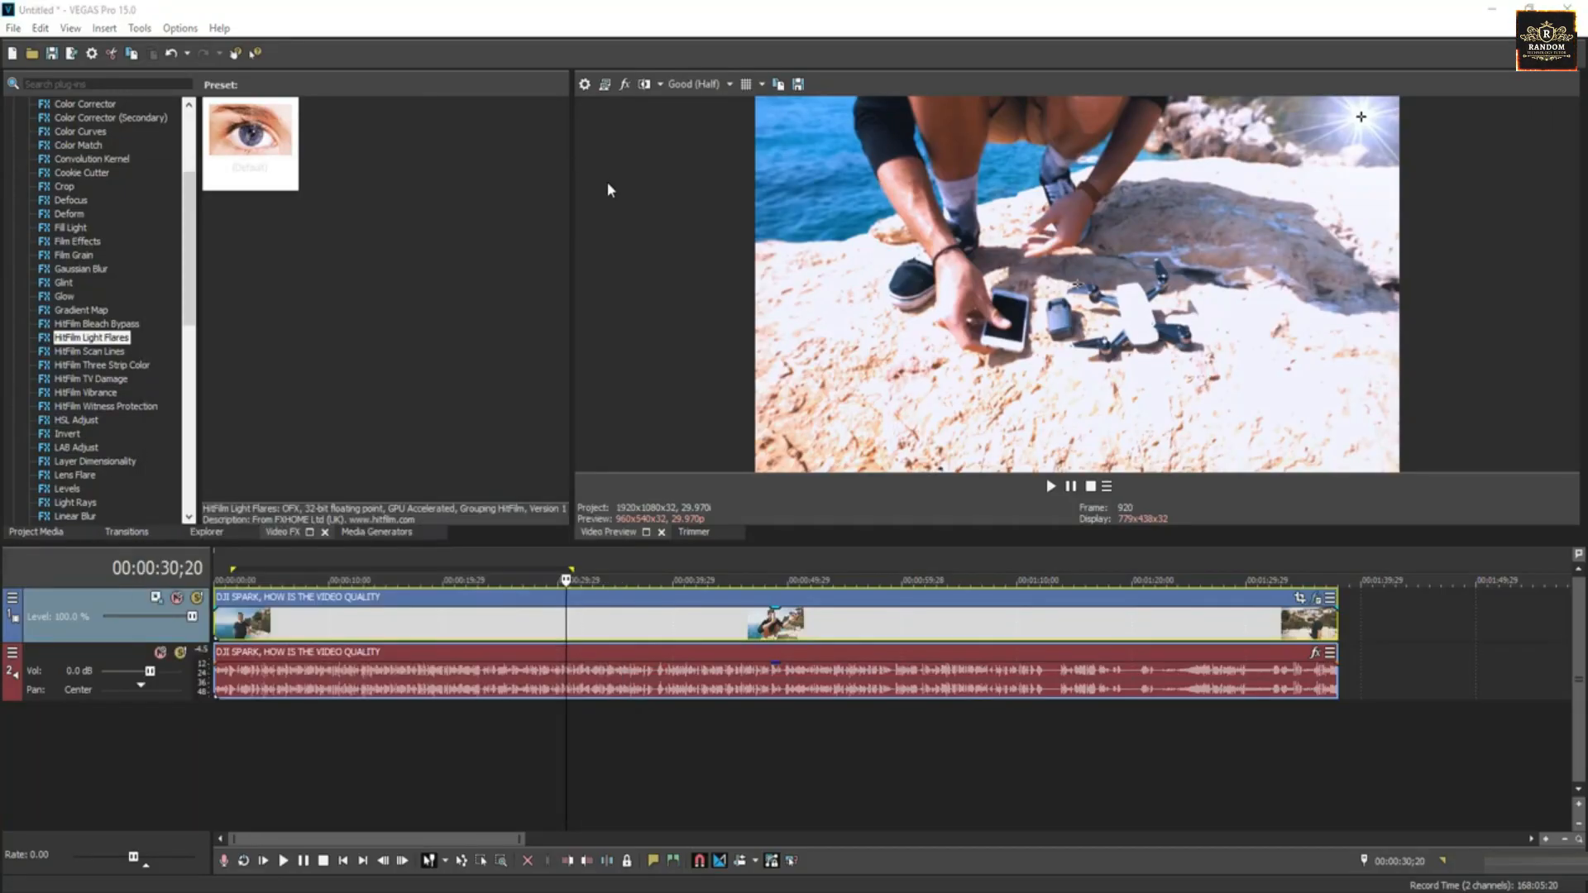
pyautogui.click(406, 632)
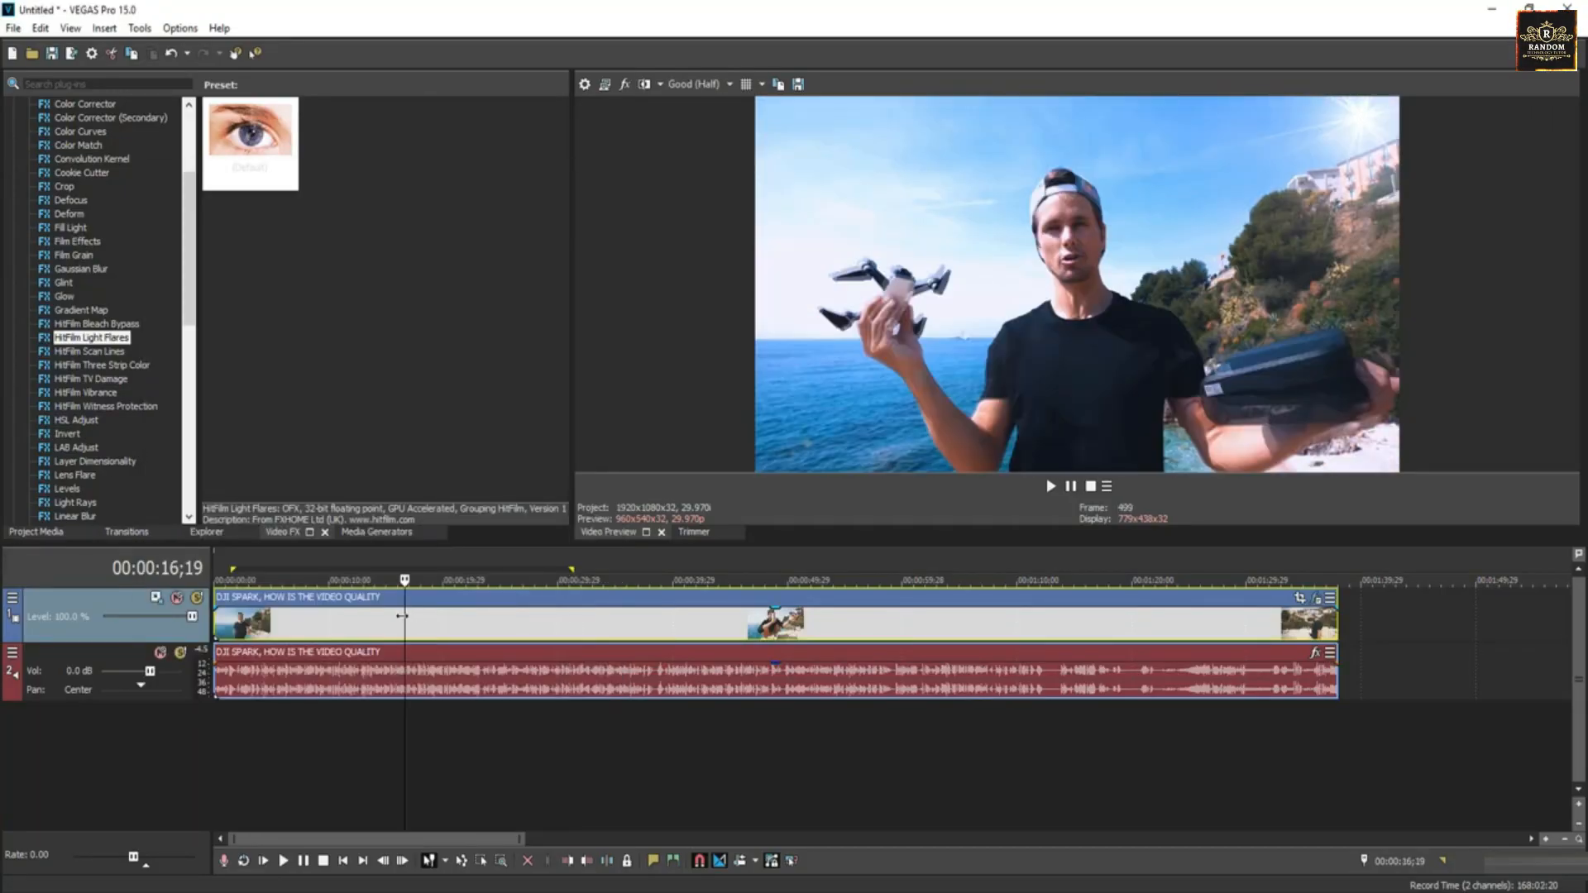
pyautogui.click(244, 619)
pyautogui.click(214, 622)
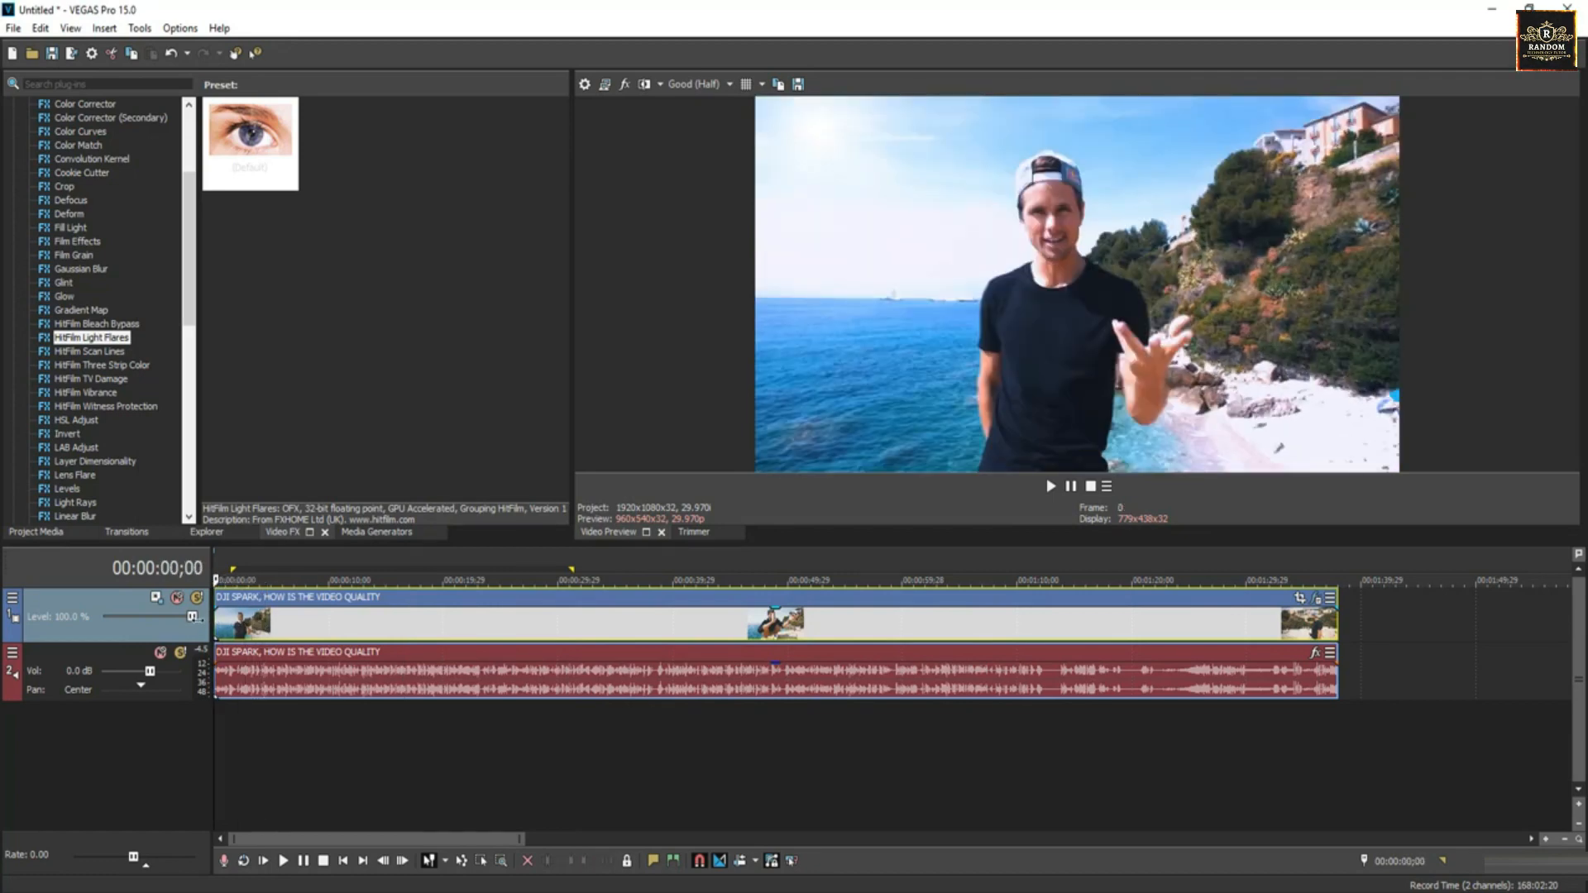
pyautogui.press('space')
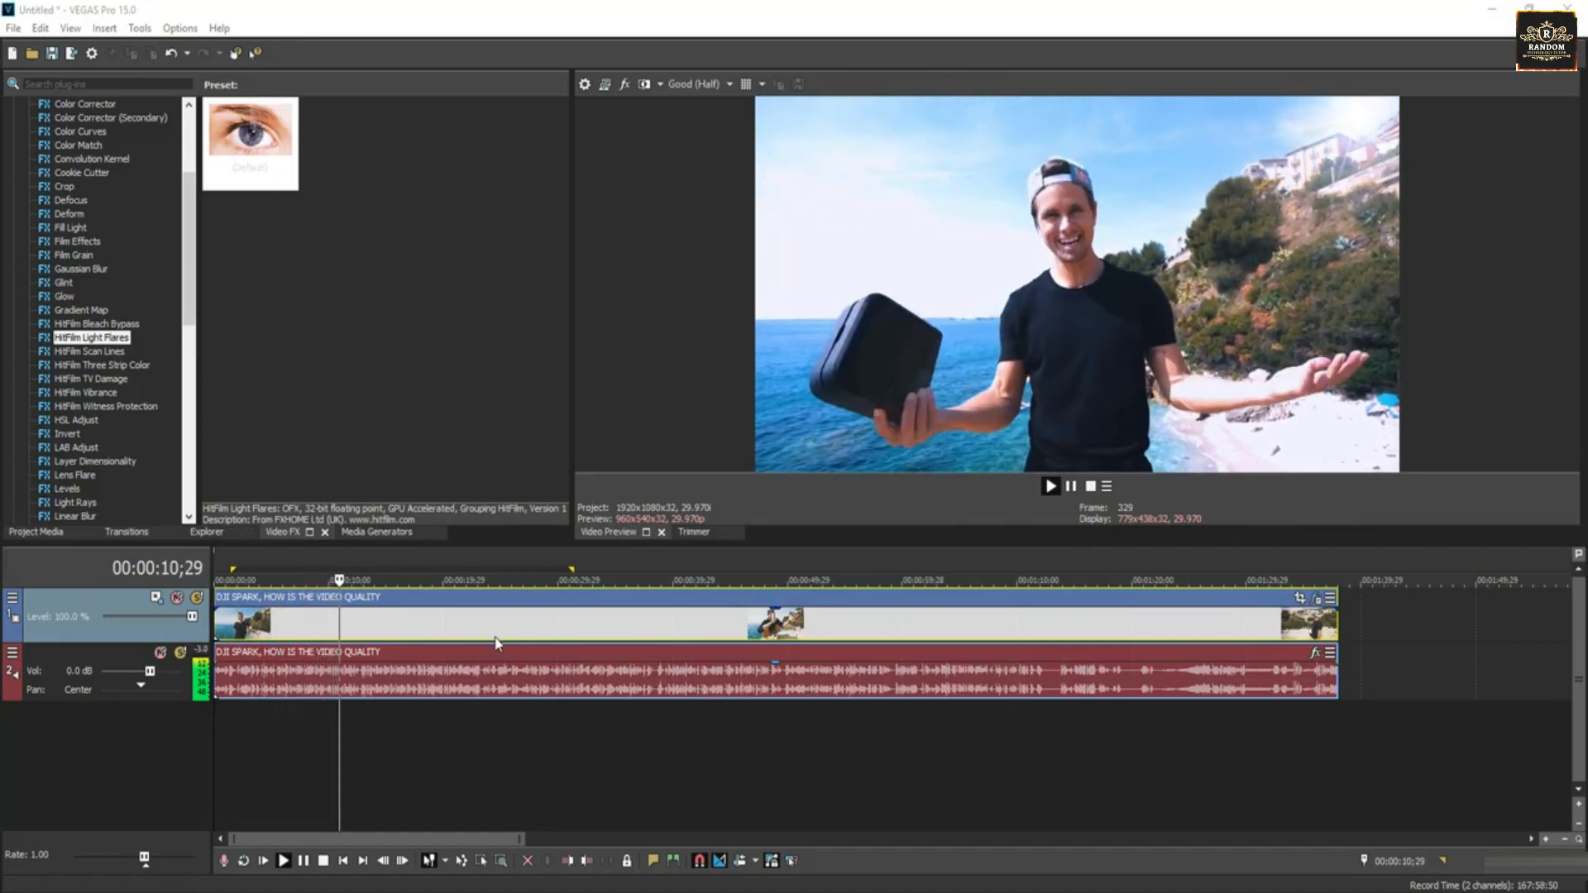
pyautogui.press('space')
# Reopen the flare's settings at 00:00:22;14 and try the Color Dodge, Overlay, Softlight and Normal blend modes
pyautogui.click(473, 622)
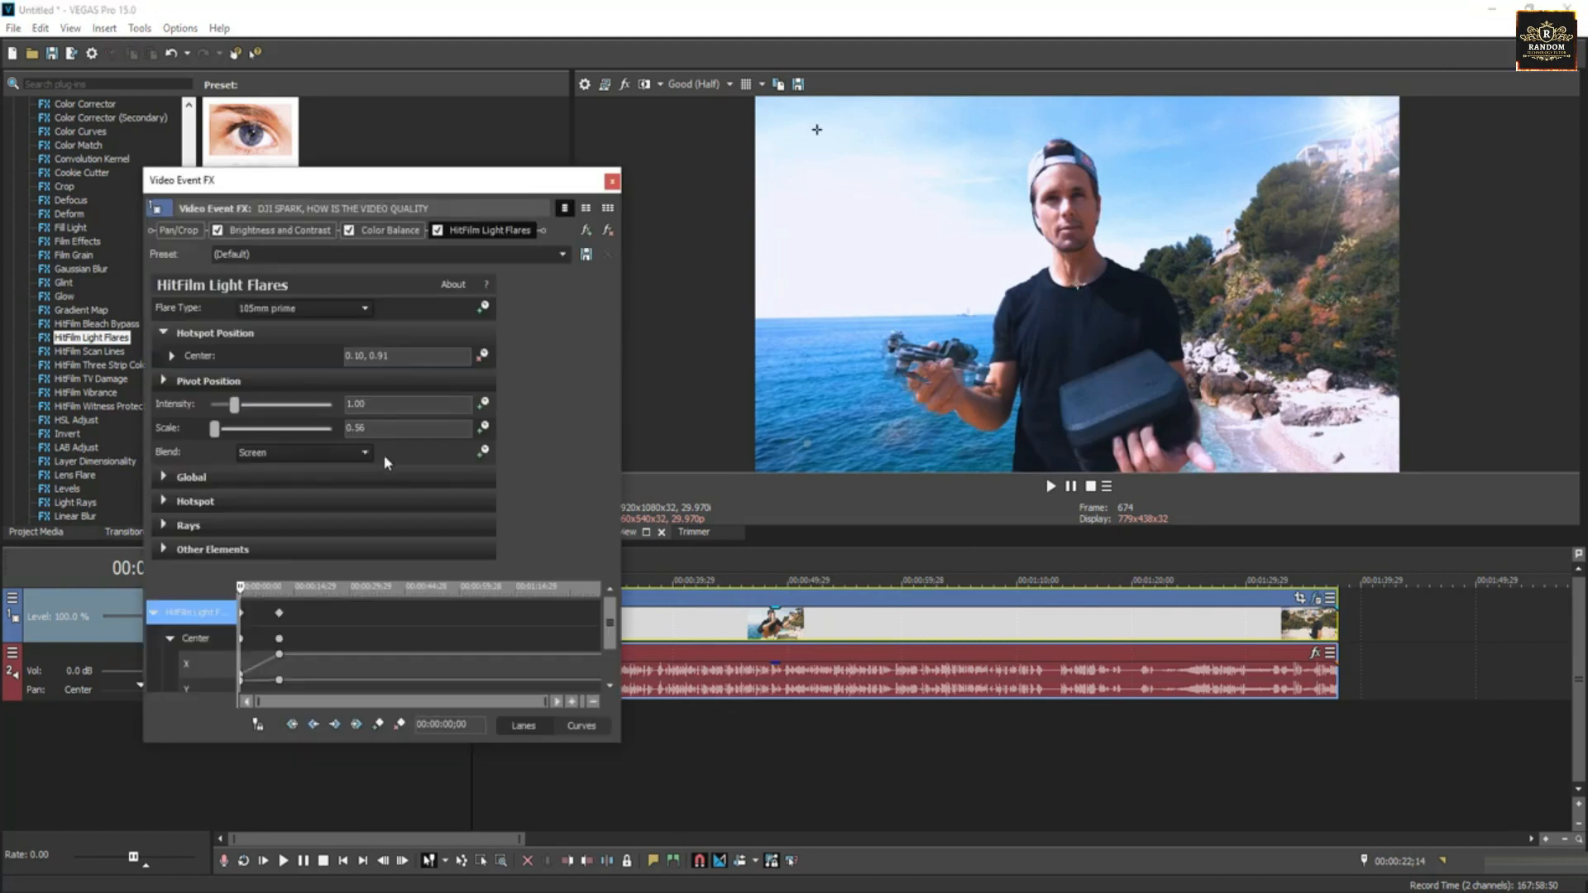
pyautogui.click(336, 453)
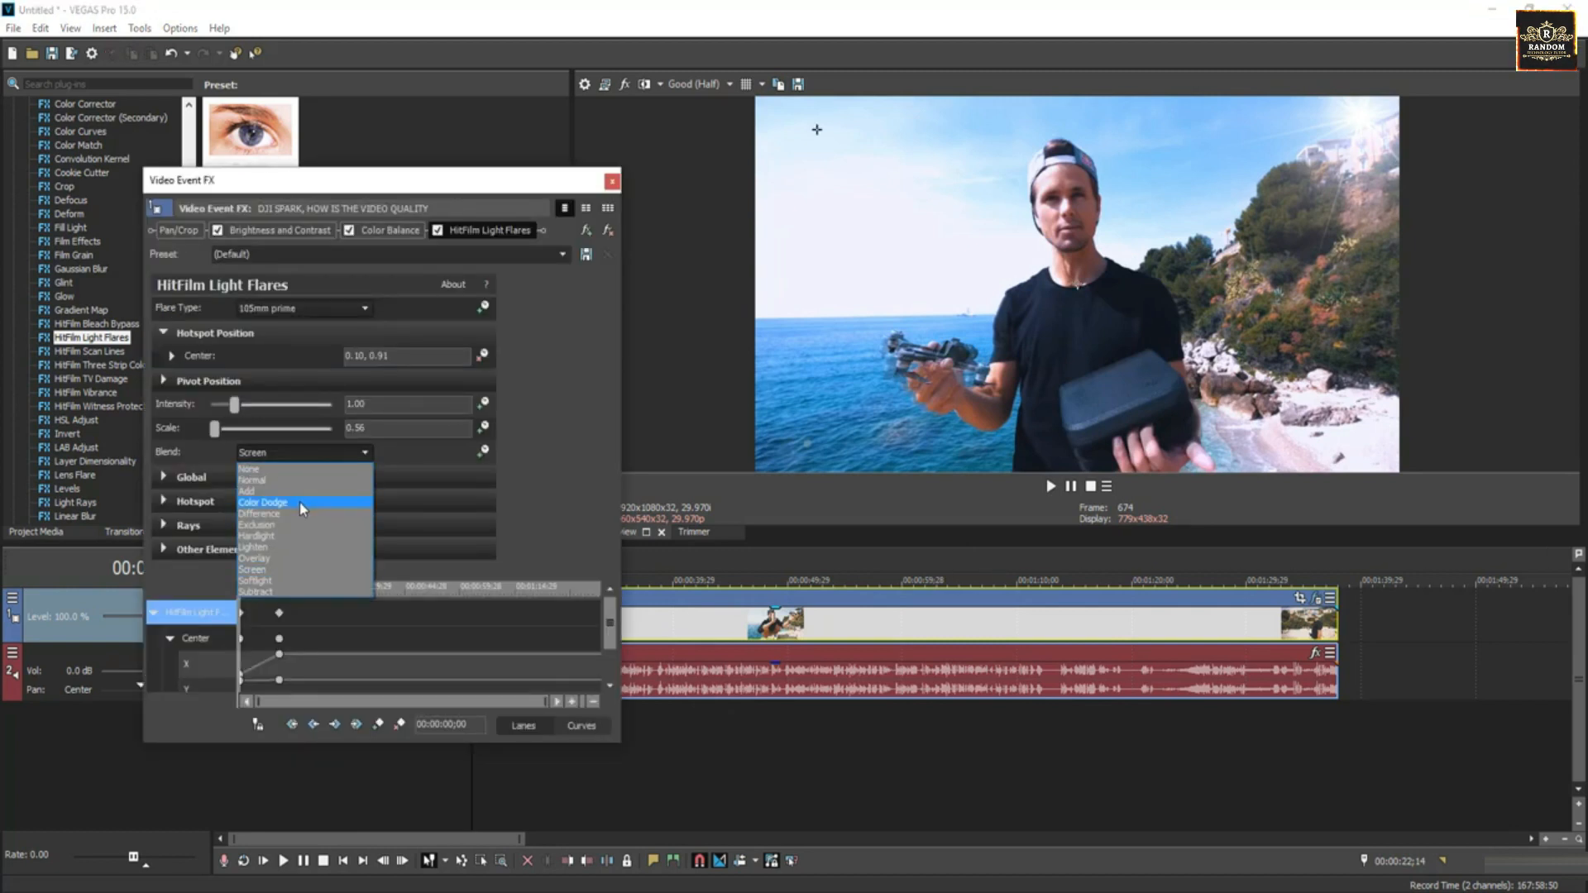
pyautogui.click(300, 503)
pyautogui.click(305, 452)
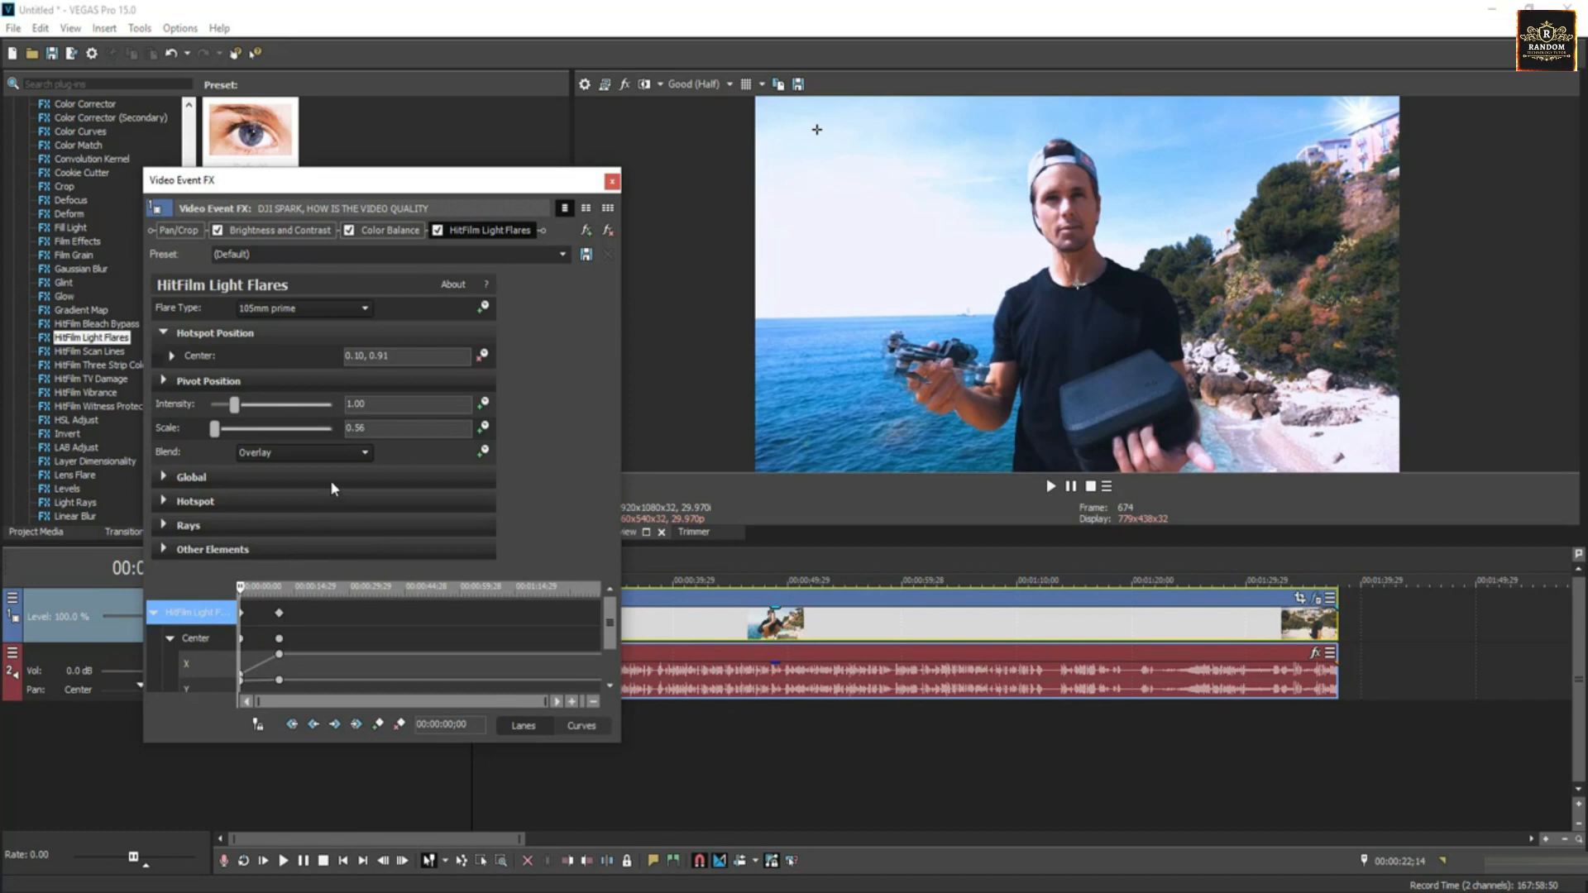
pyautogui.click(304, 454)
pyautogui.click(289, 582)
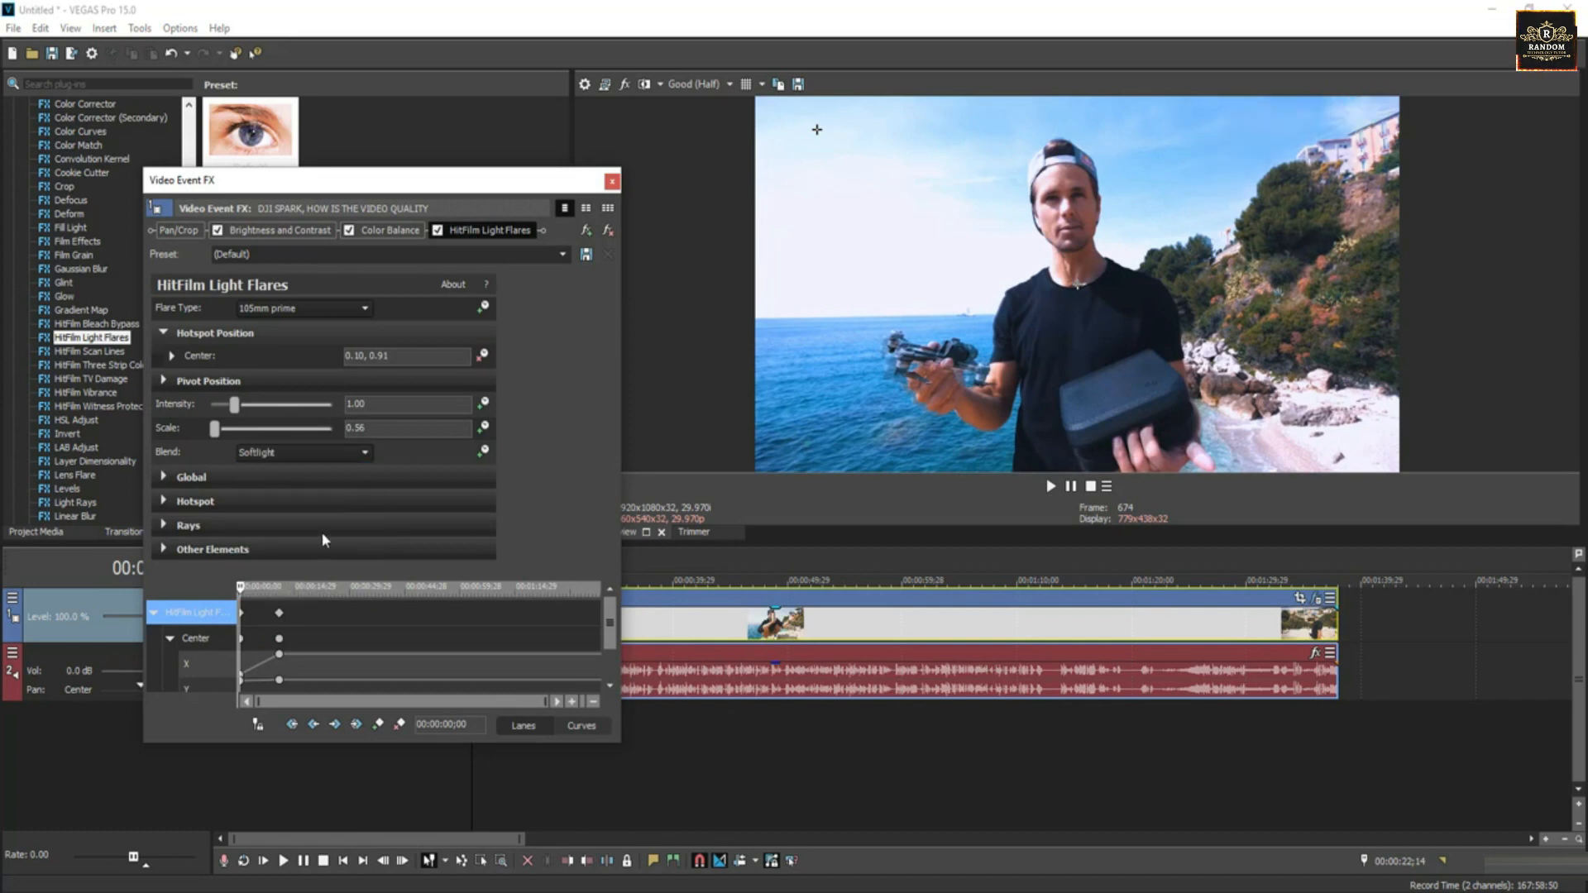
pyautogui.click(277, 451)
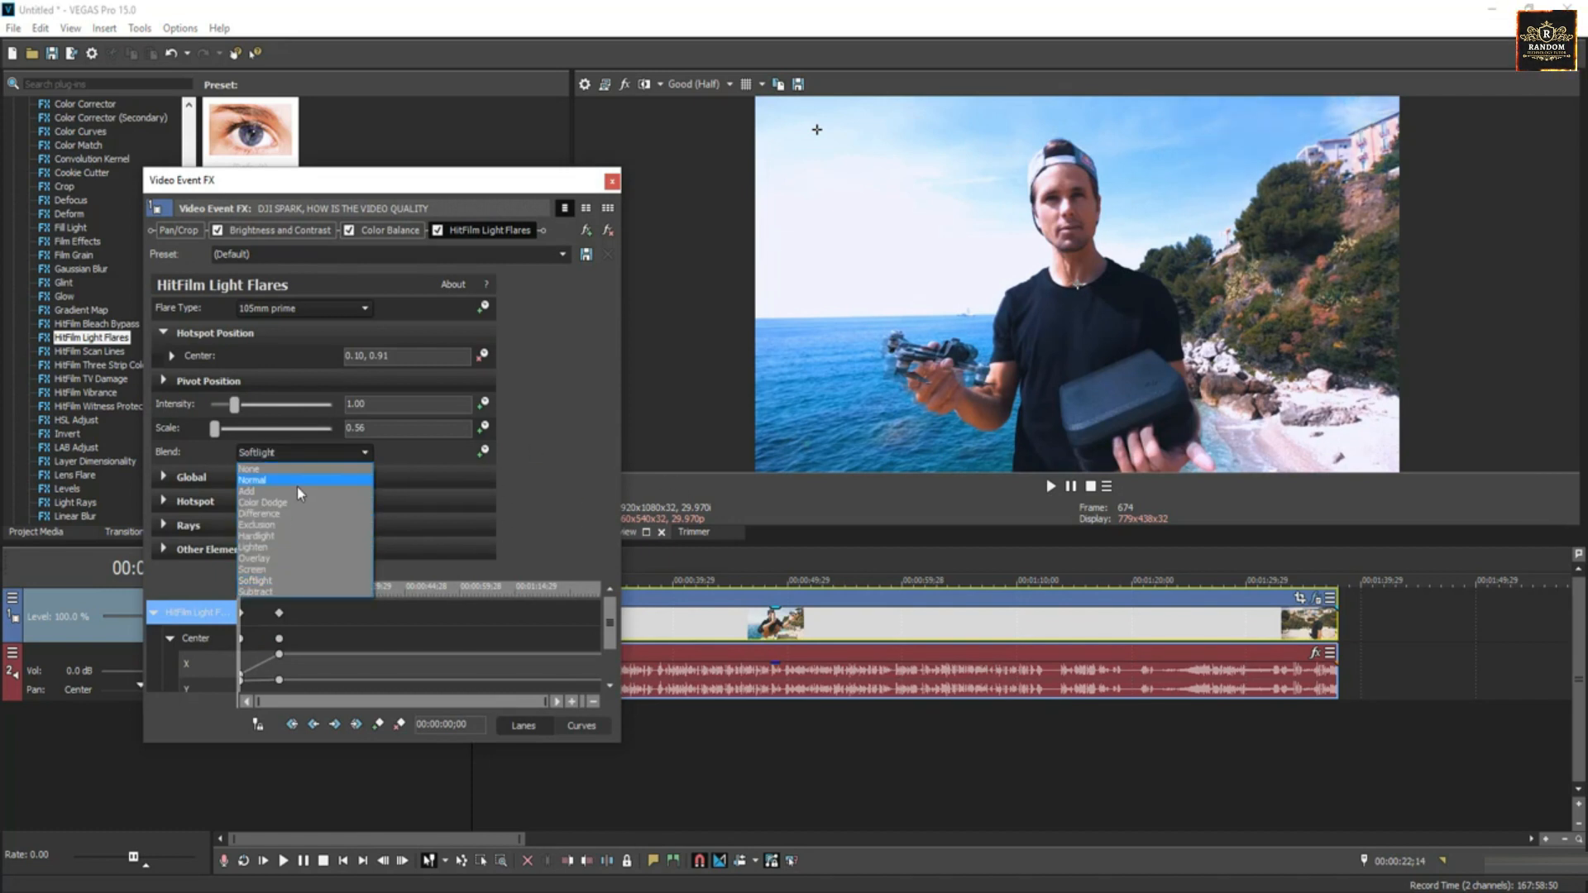
pyautogui.click(284, 481)
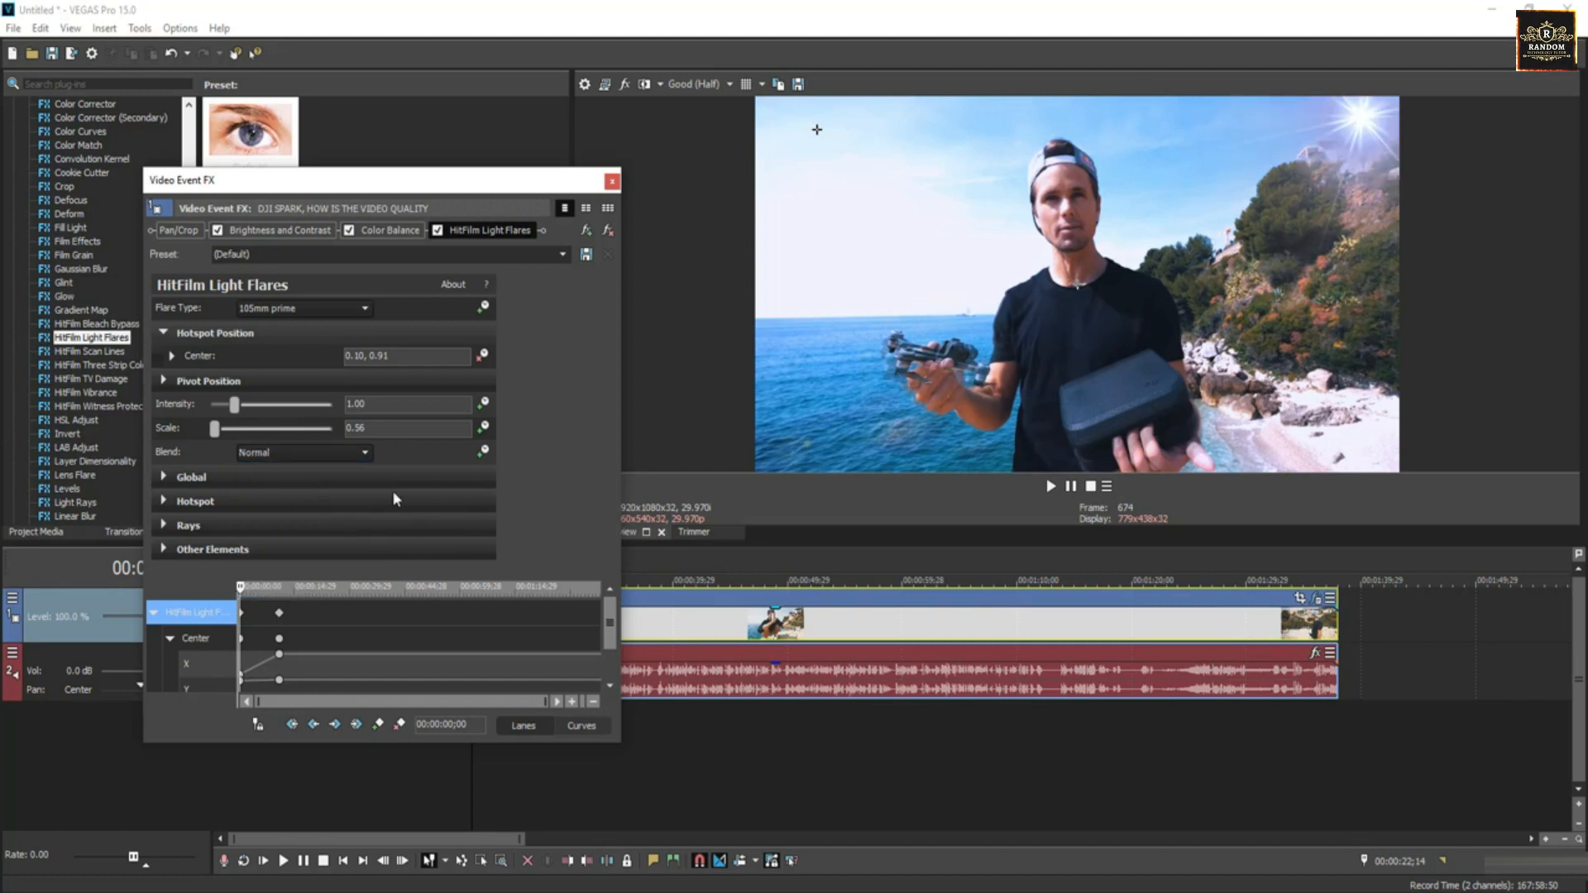
# Remove the HitFilm Light Flares effect from the clip's effect chain and close the effect settings
pyautogui.click(162, 502)
pyautogui.click(155, 501)
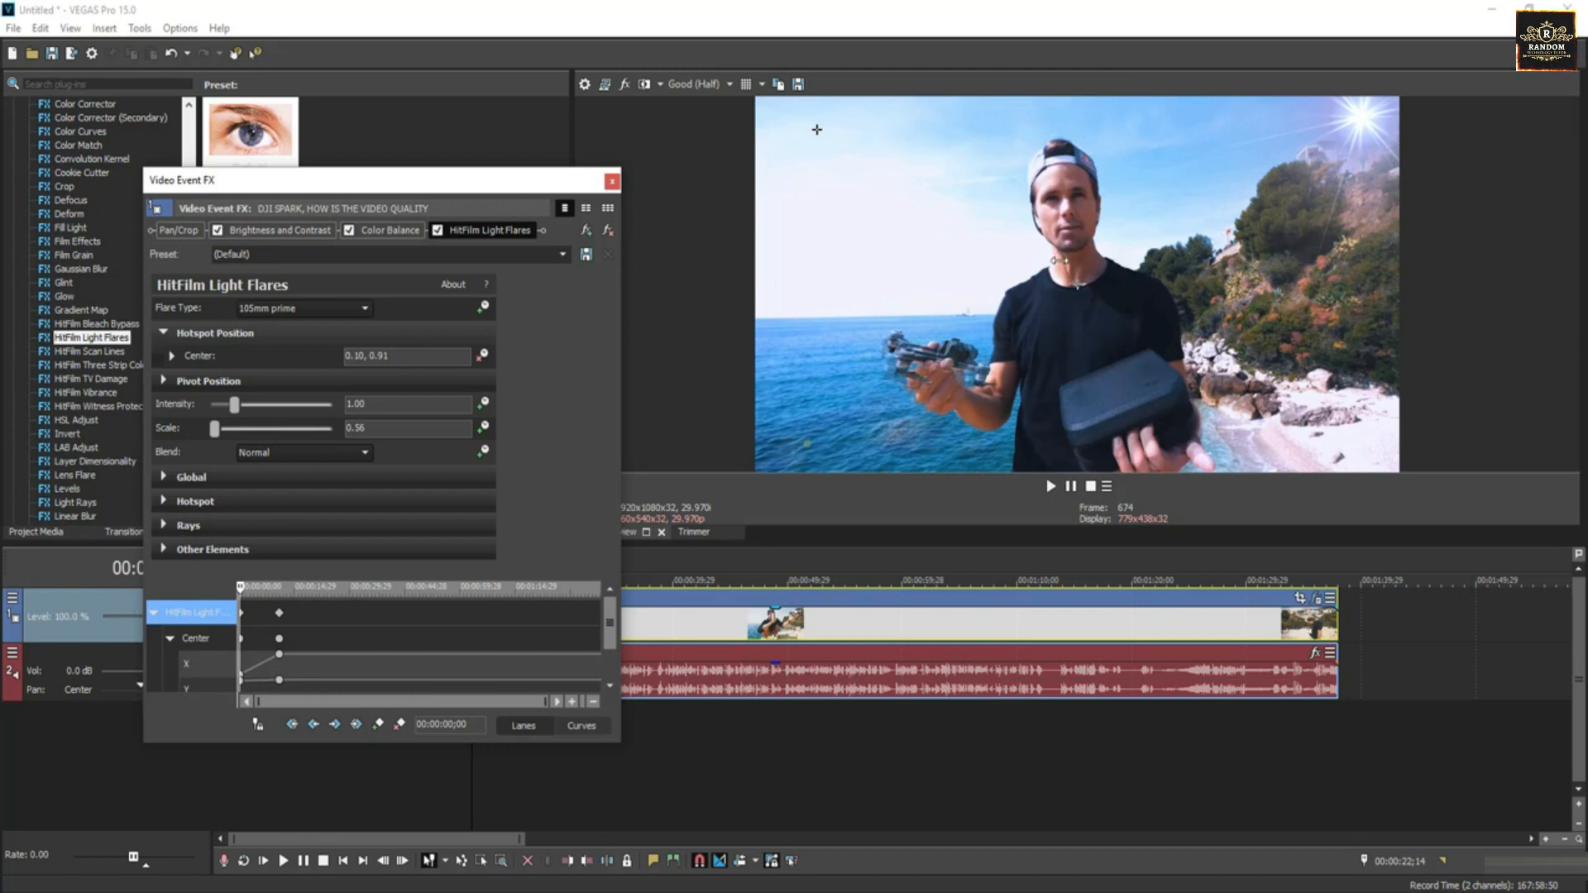
pyautogui.click(609, 235)
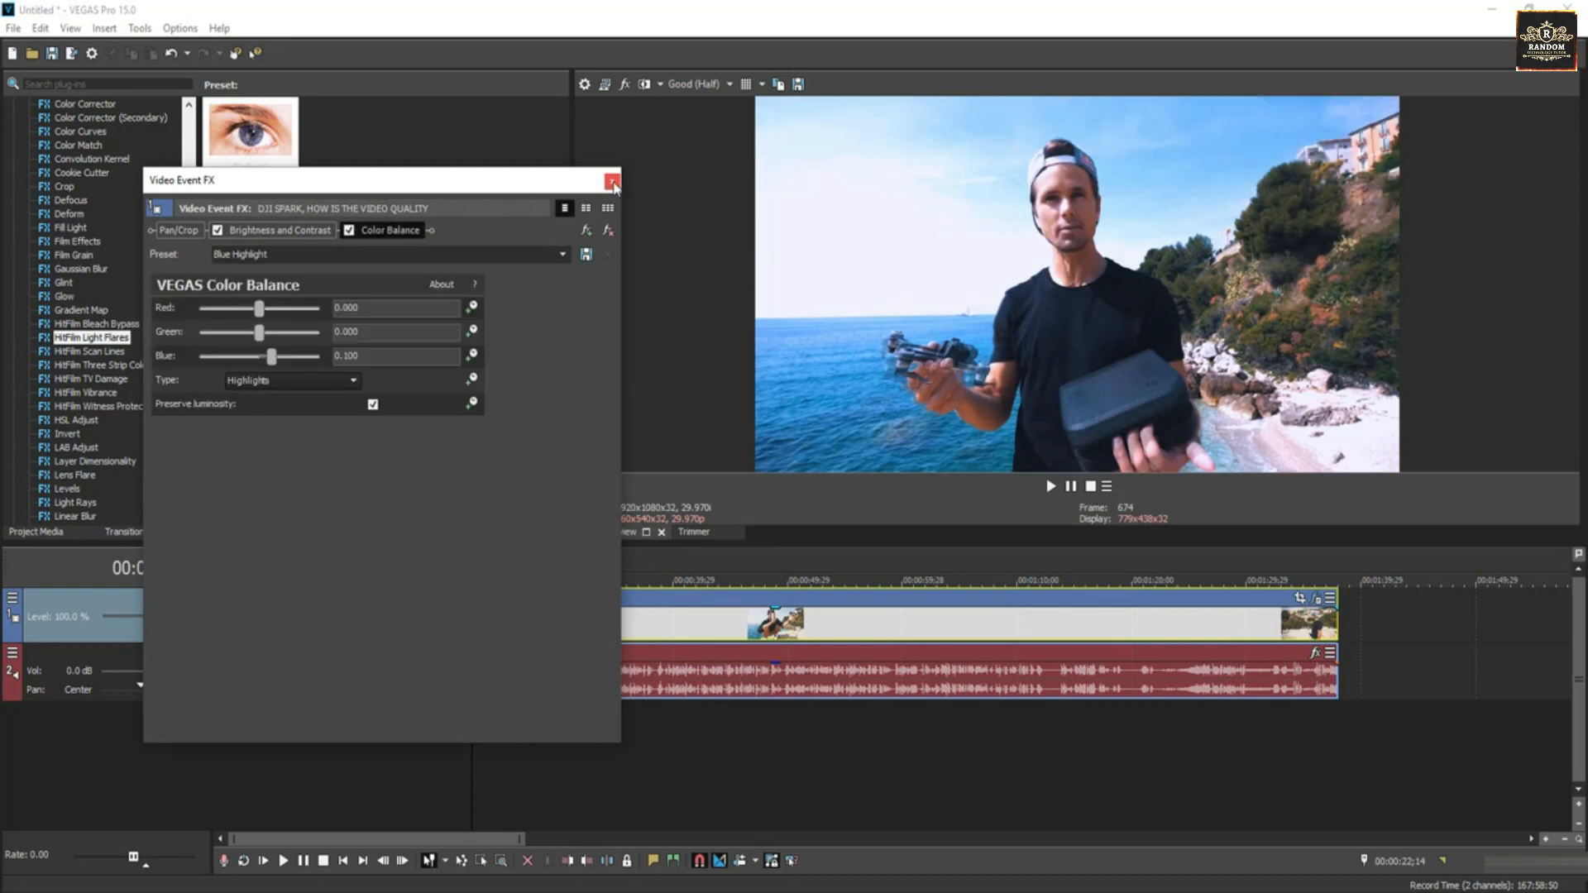
pyautogui.click(612, 180)
# Choose the HitFilm TV Damage effect in the Video FX list
pyautogui.scroll(-1, 191, 313)
pyautogui.scroll(-1, 191, 312)
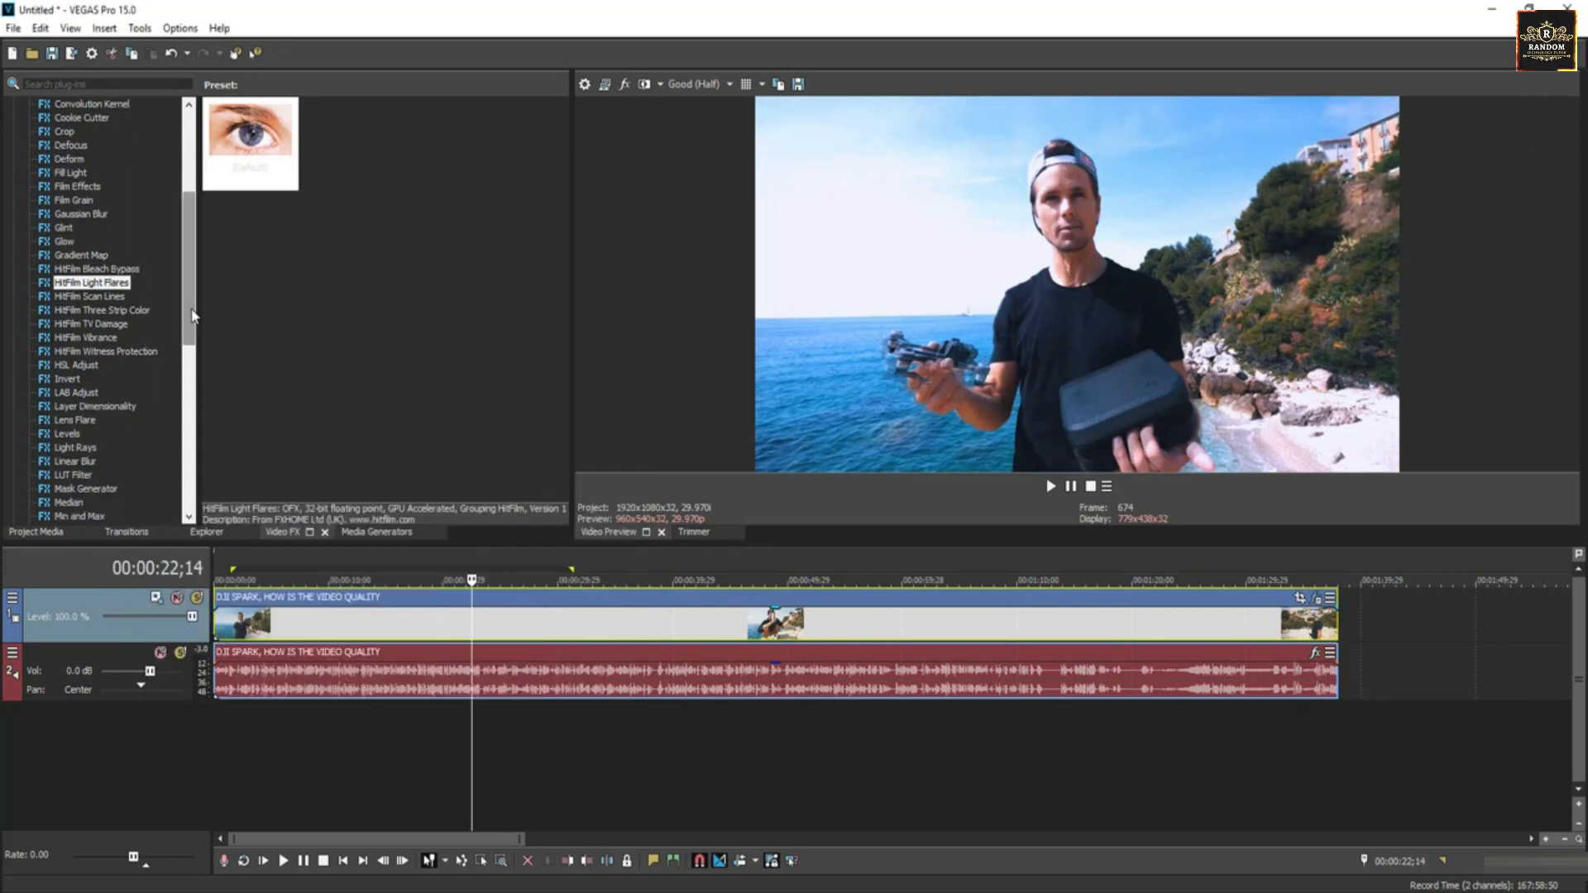
pyautogui.click(98, 325)
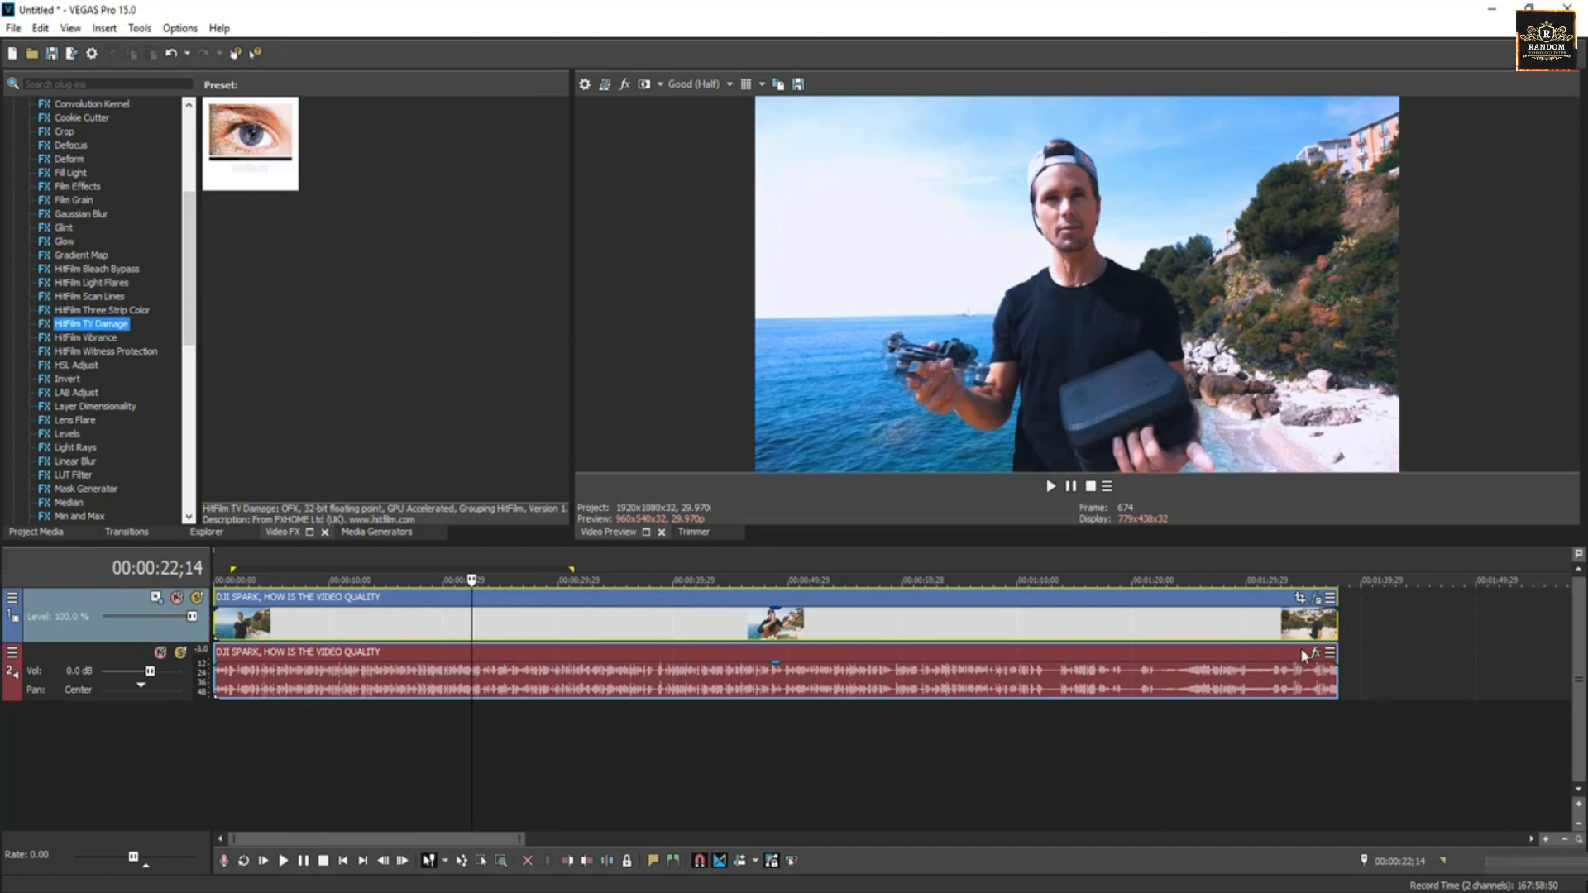
# Split the DJI Spark clip near its end, at 00:01:35;28
pyautogui.click(1545, 839)
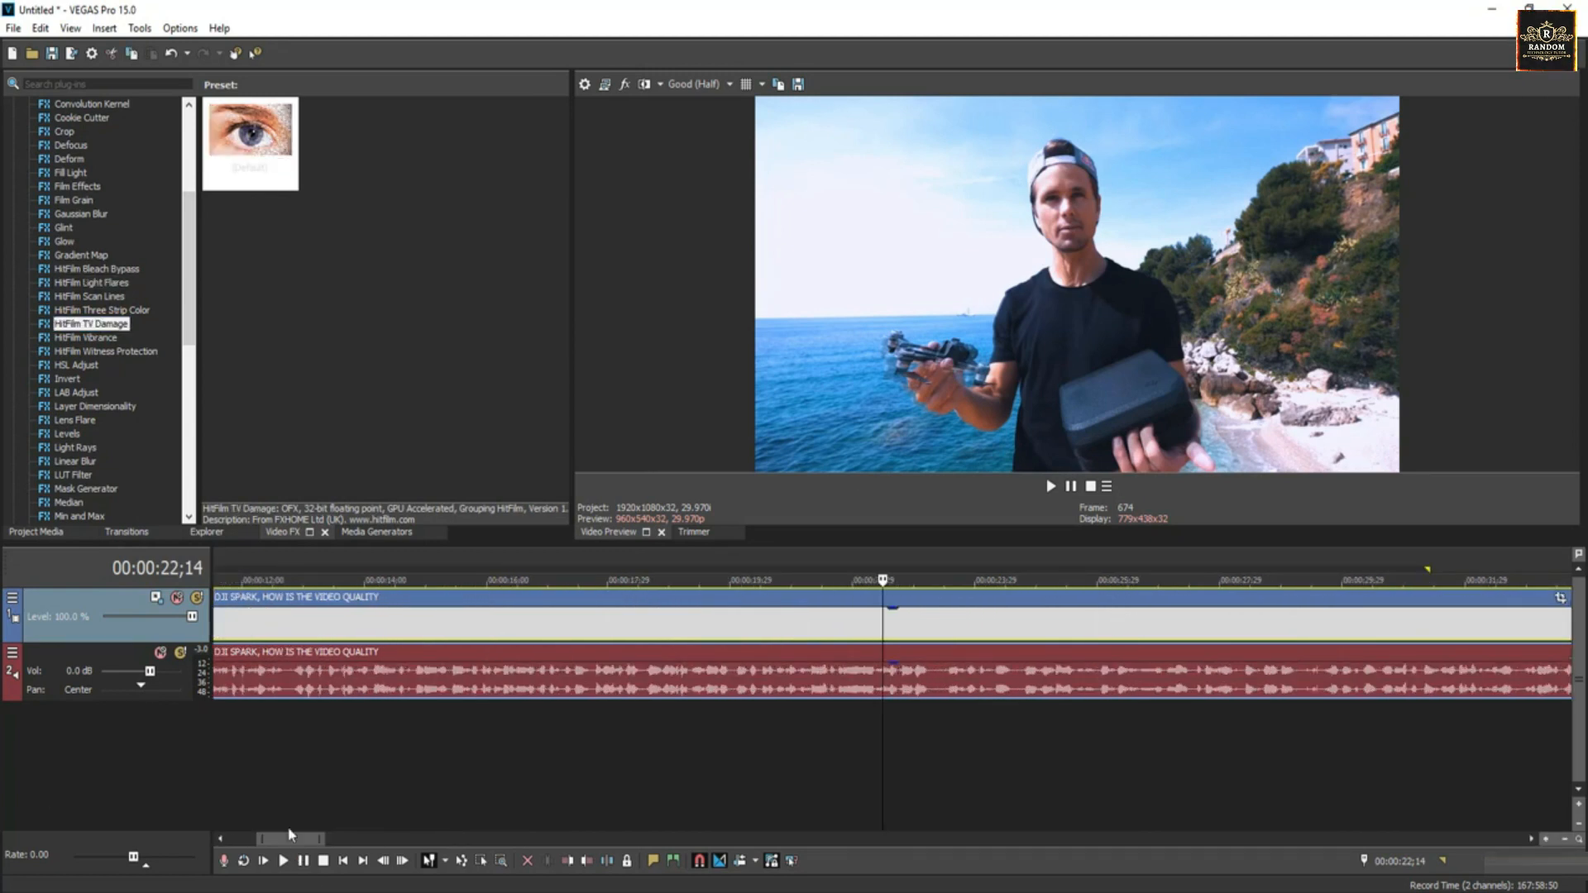
pyautogui.moveTo(302, 840); pyautogui.dragTo(488, 866)
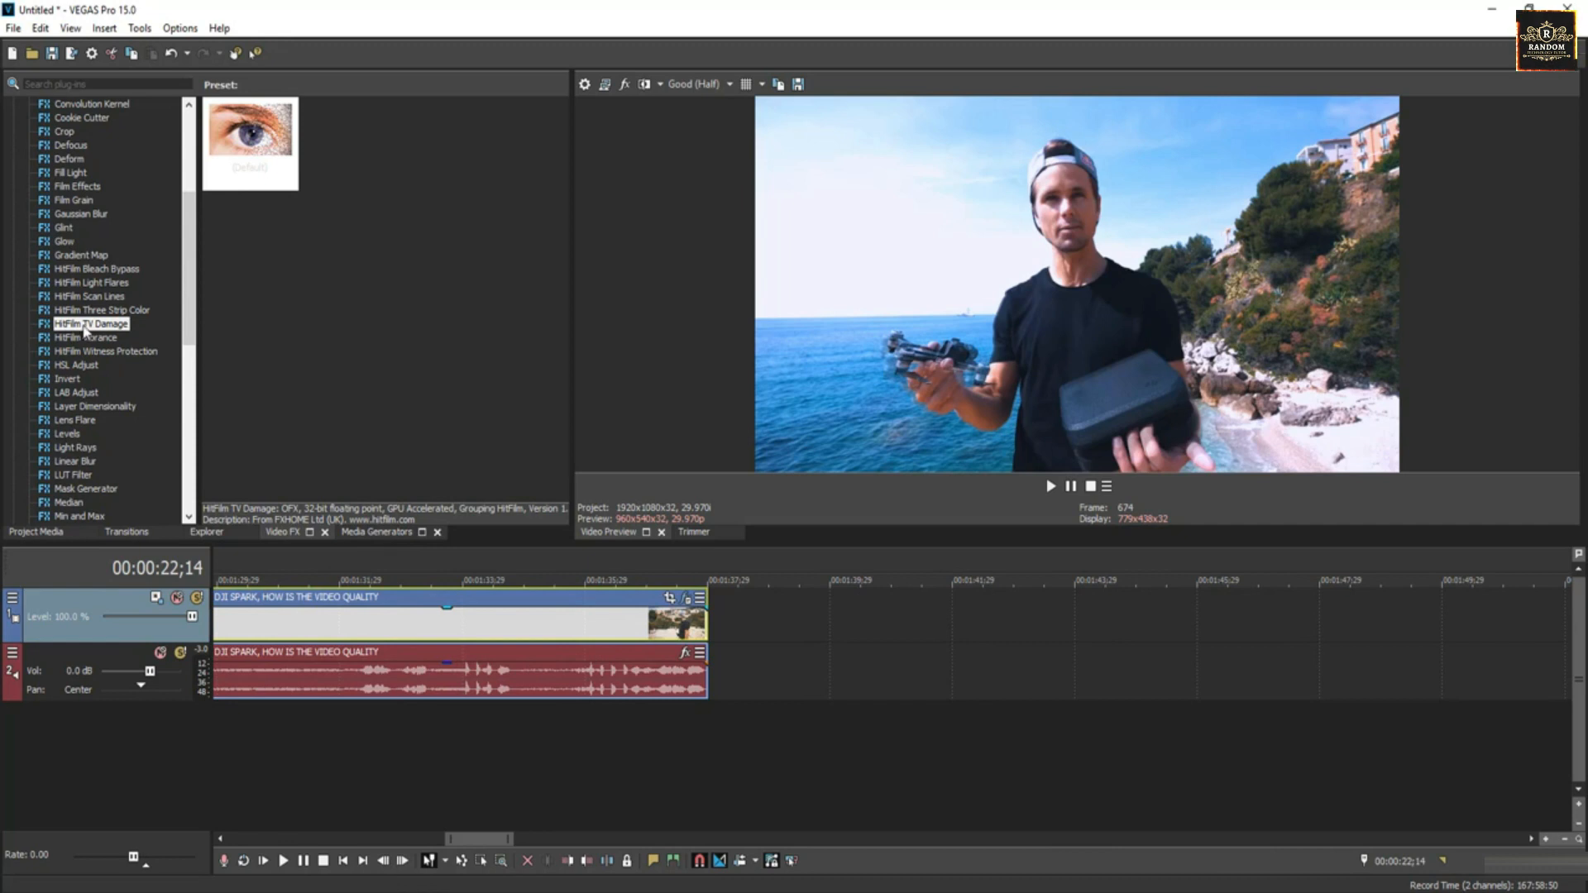
pyautogui.click(622, 623)
pyautogui.moveTo(624, 620); pyautogui.dragTo(583, 617)
pyautogui.rightClick(583, 616)
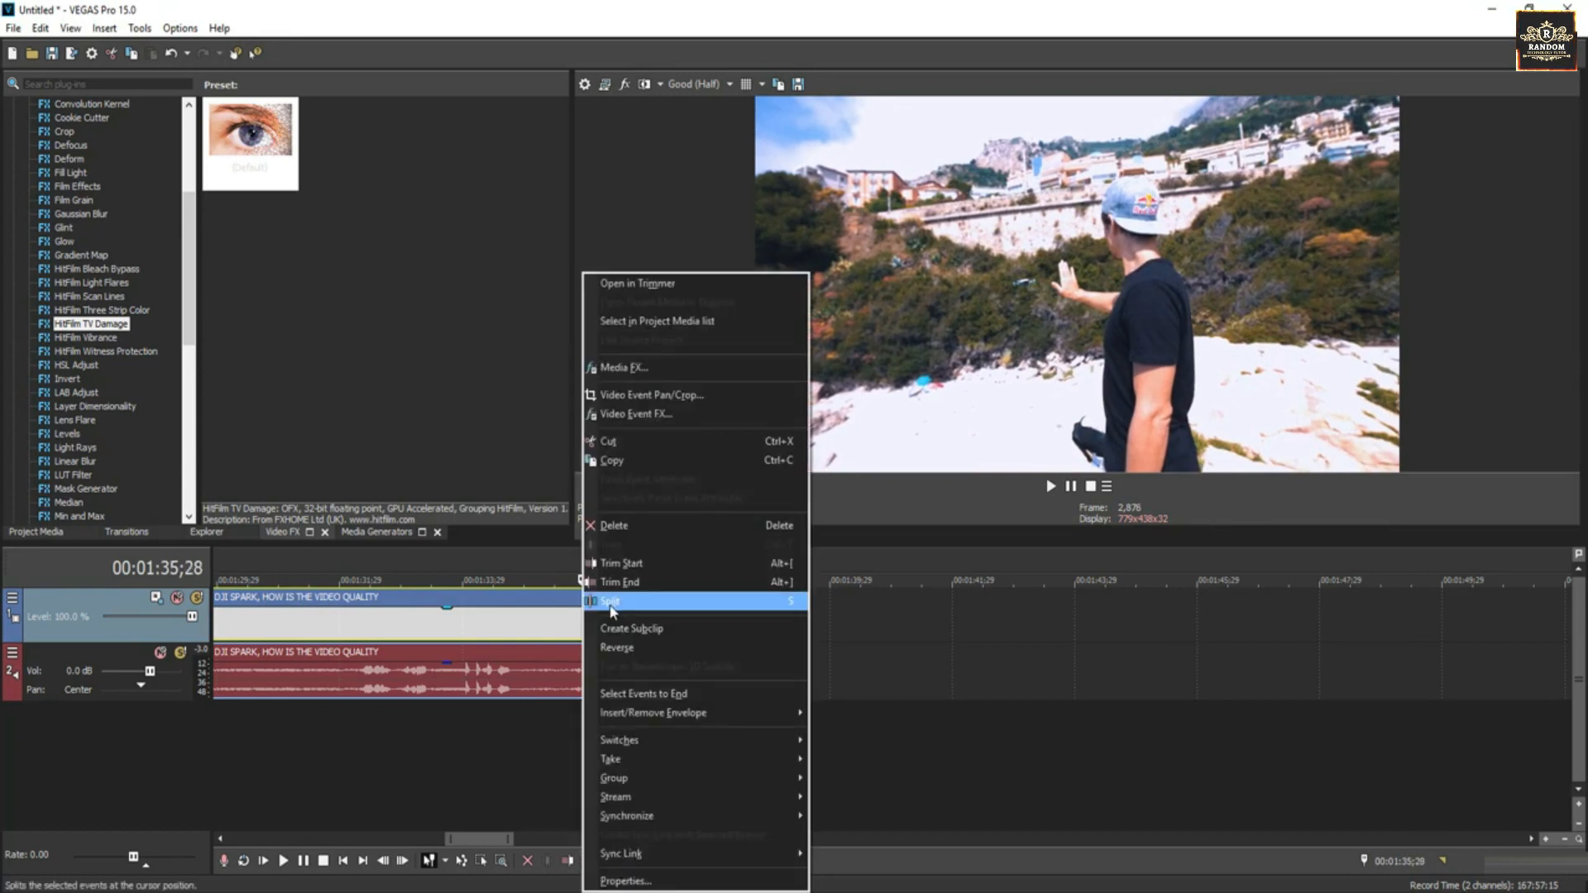
pyautogui.click(610, 612)
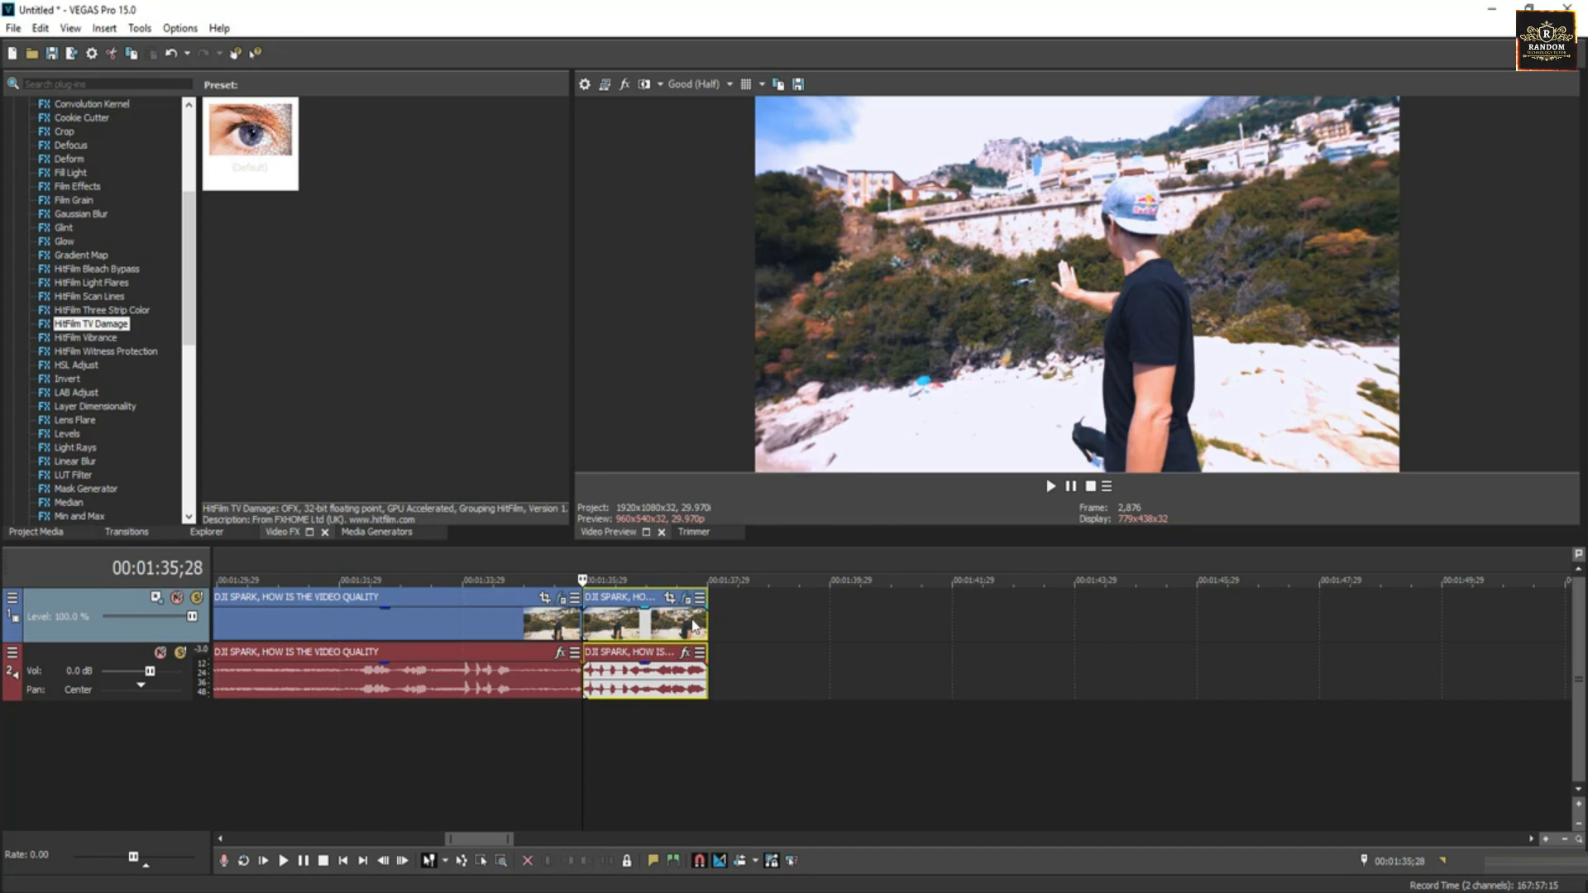
# Apply the default HitFilm TV Damage effect to the short end segment and set its Seed to 1020
pyautogui.moveTo(99, 325); pyautogui.dragTo(637, 622)
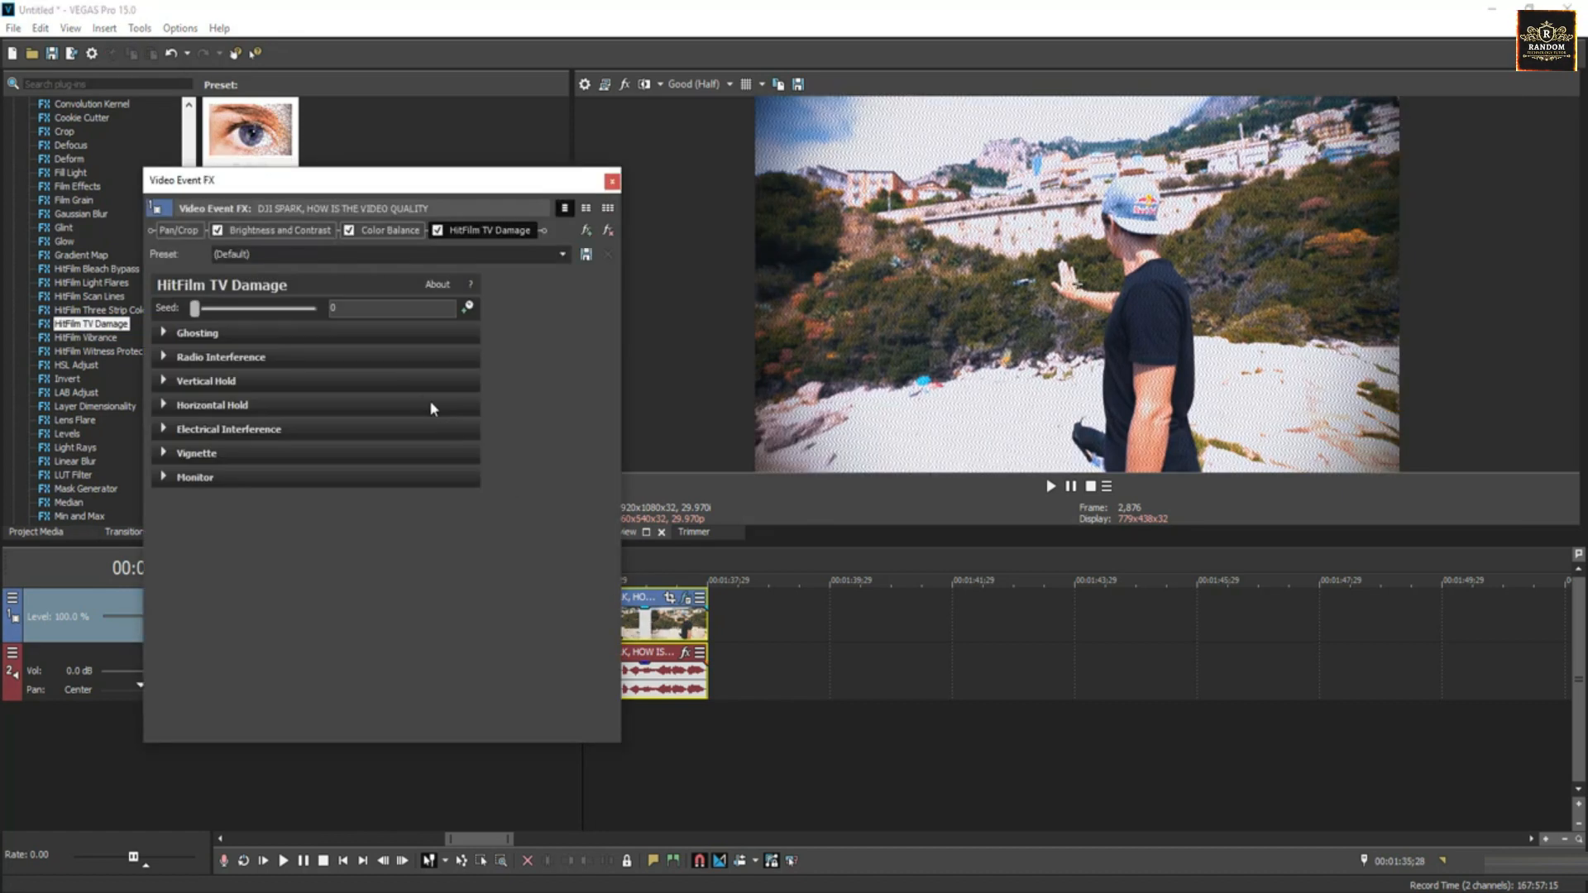
pyautogui.moveTo(201, 310); pyautogui.dragTo(205, 311)
# Set the TV Damage effect's Ghosting Separation to 122.45 and Falloff to 0.46, and look over the Horizontal Hold settings
pyautogui.click(164, 334)
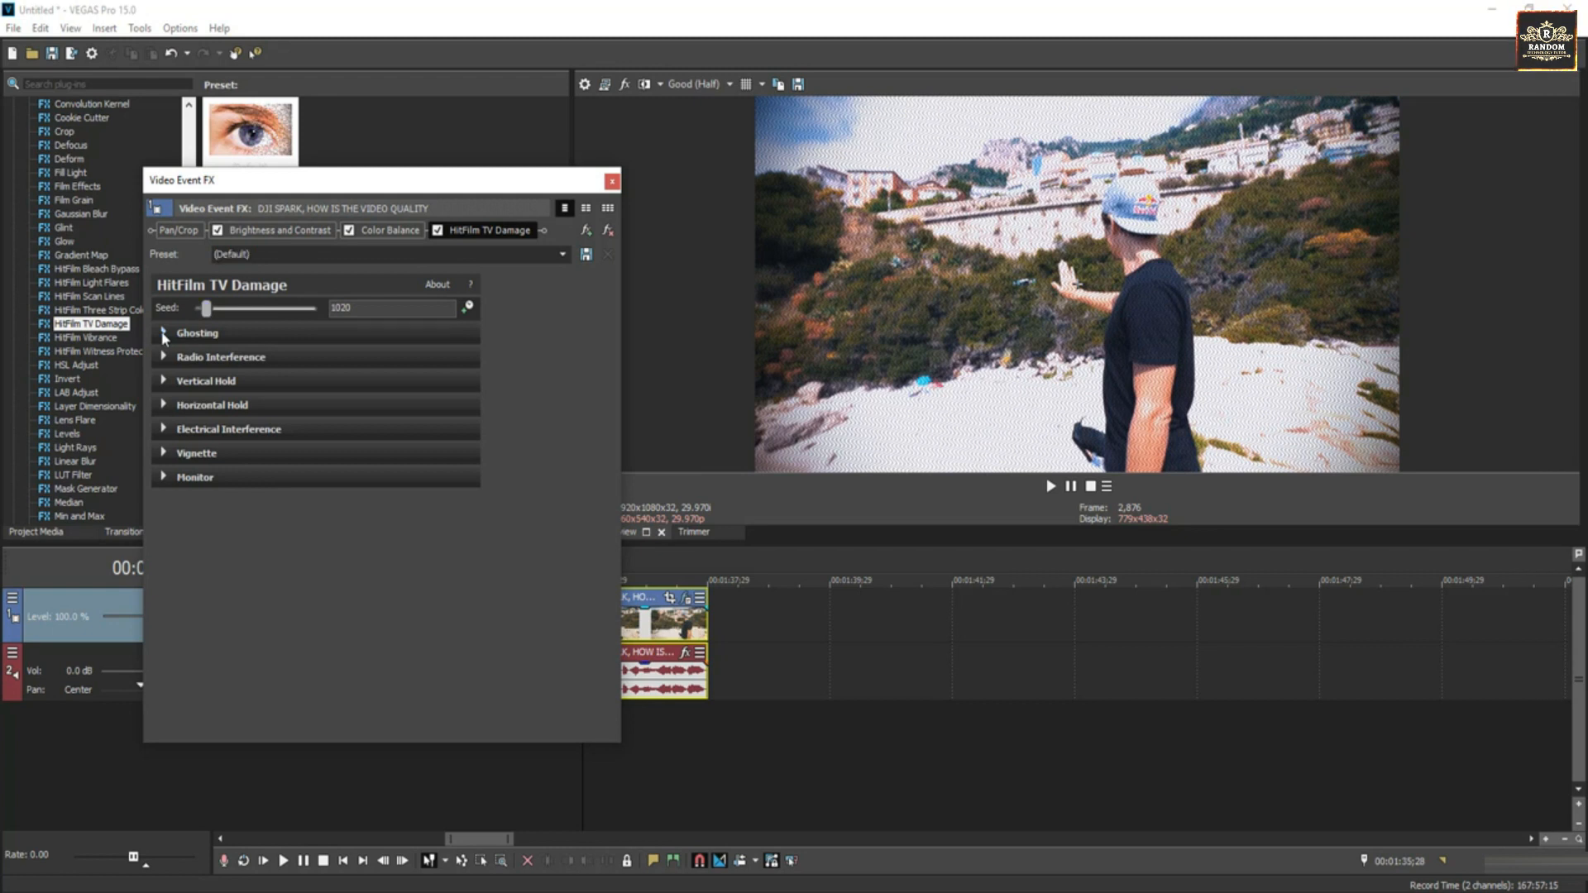
pyautogui.click(164, 334)
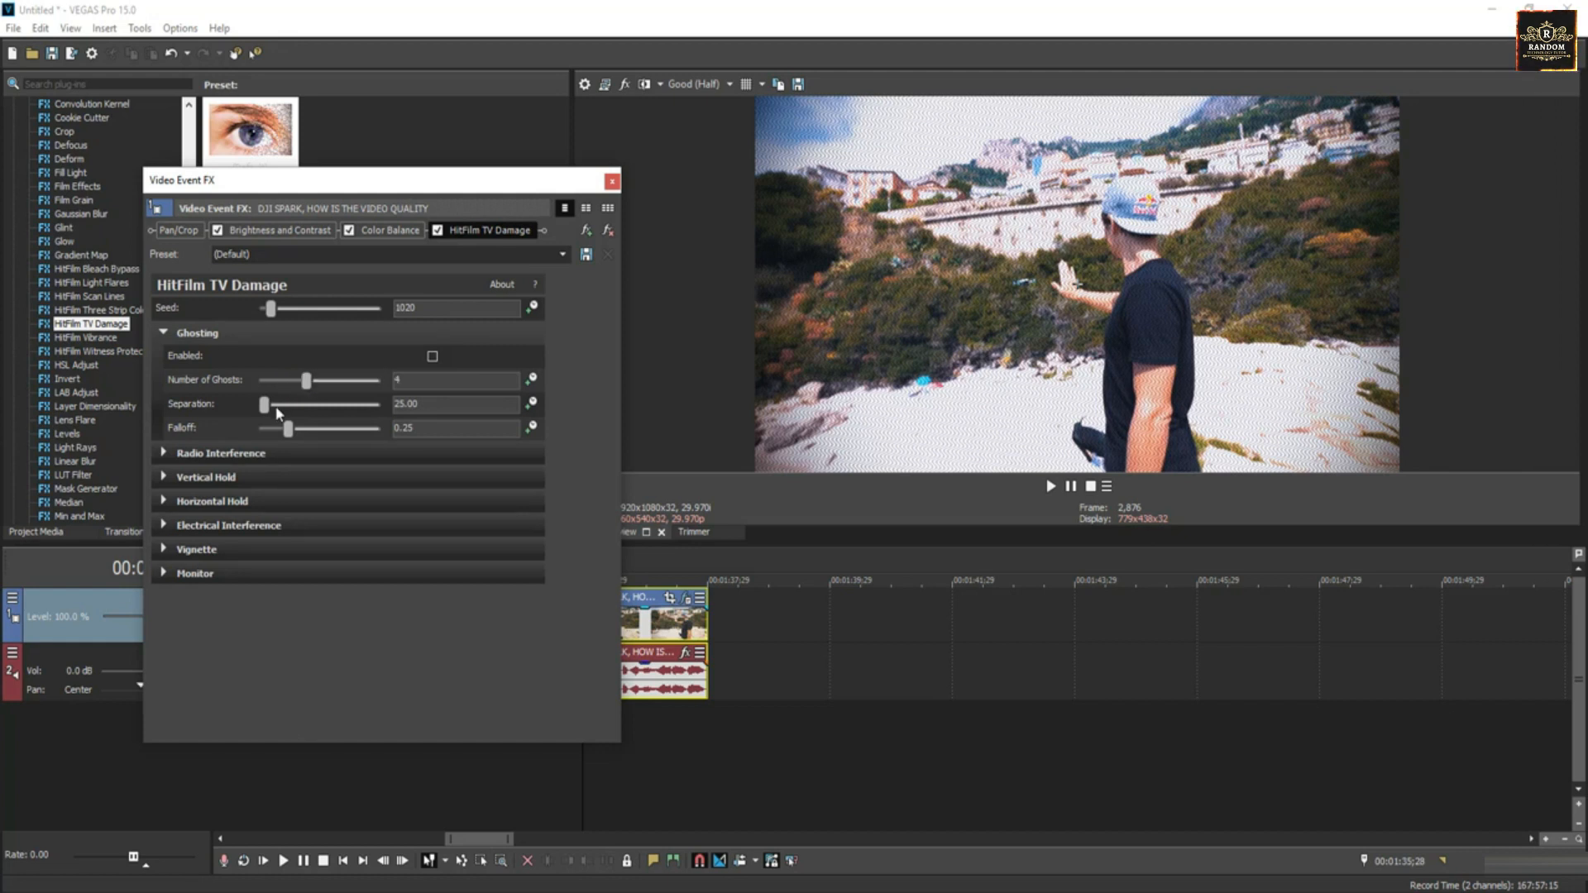
pyautogui.moveTo(264, 405); pyautogui.dragTo(292, 411)
pyautogui.moveTo(287, 428); pyautogui.dragTo(294, 430)
pyautogui.click(164, 454)
pyautogui.click(165, 455)
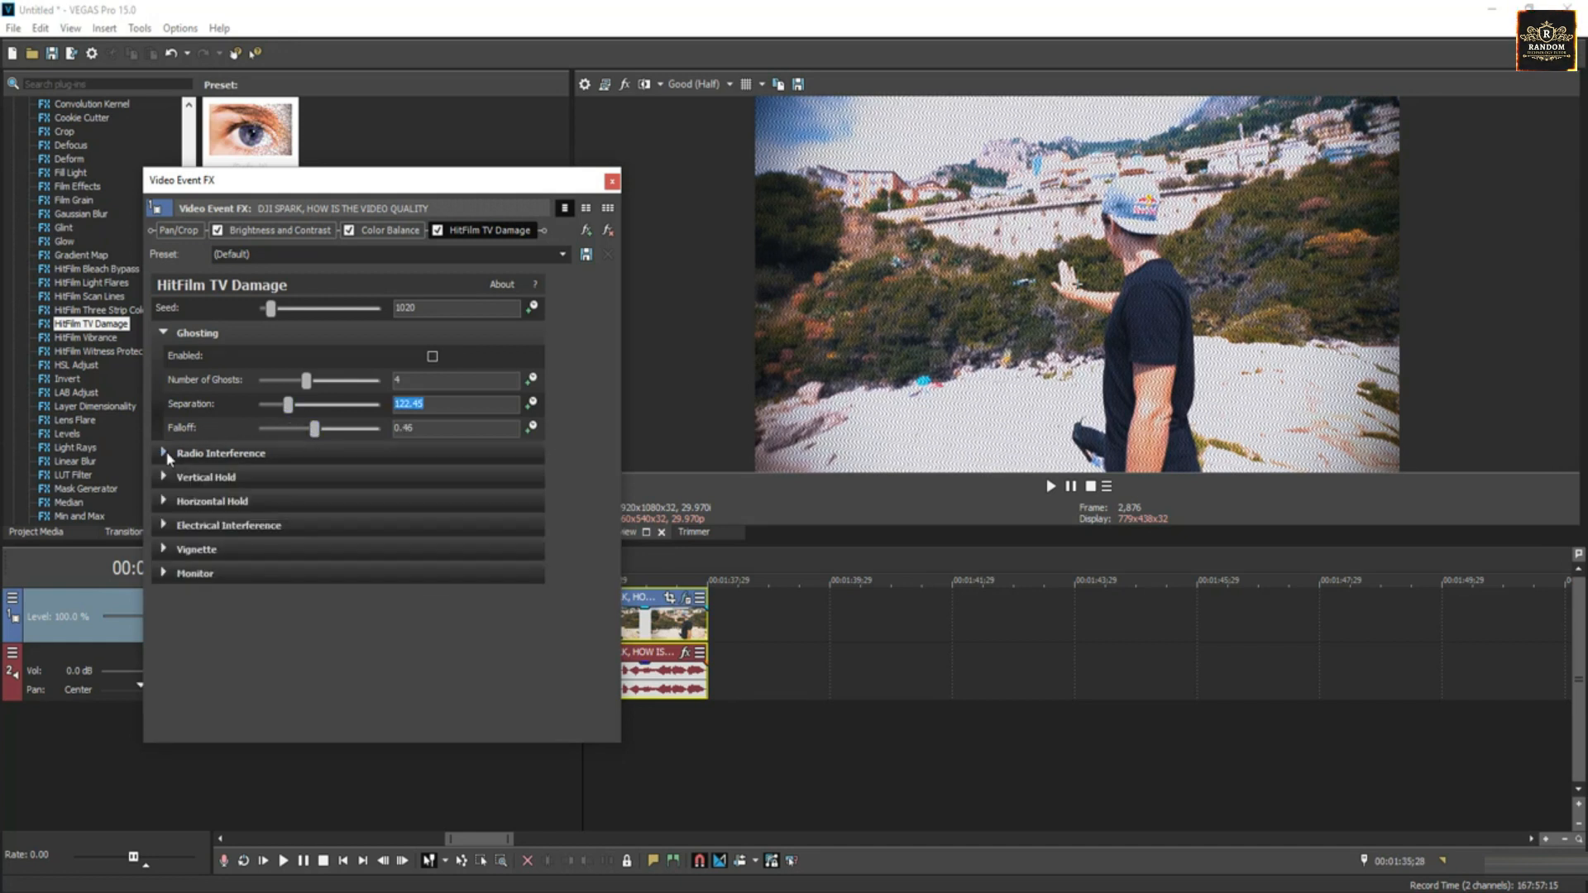
pyautogui.click(164, 502)
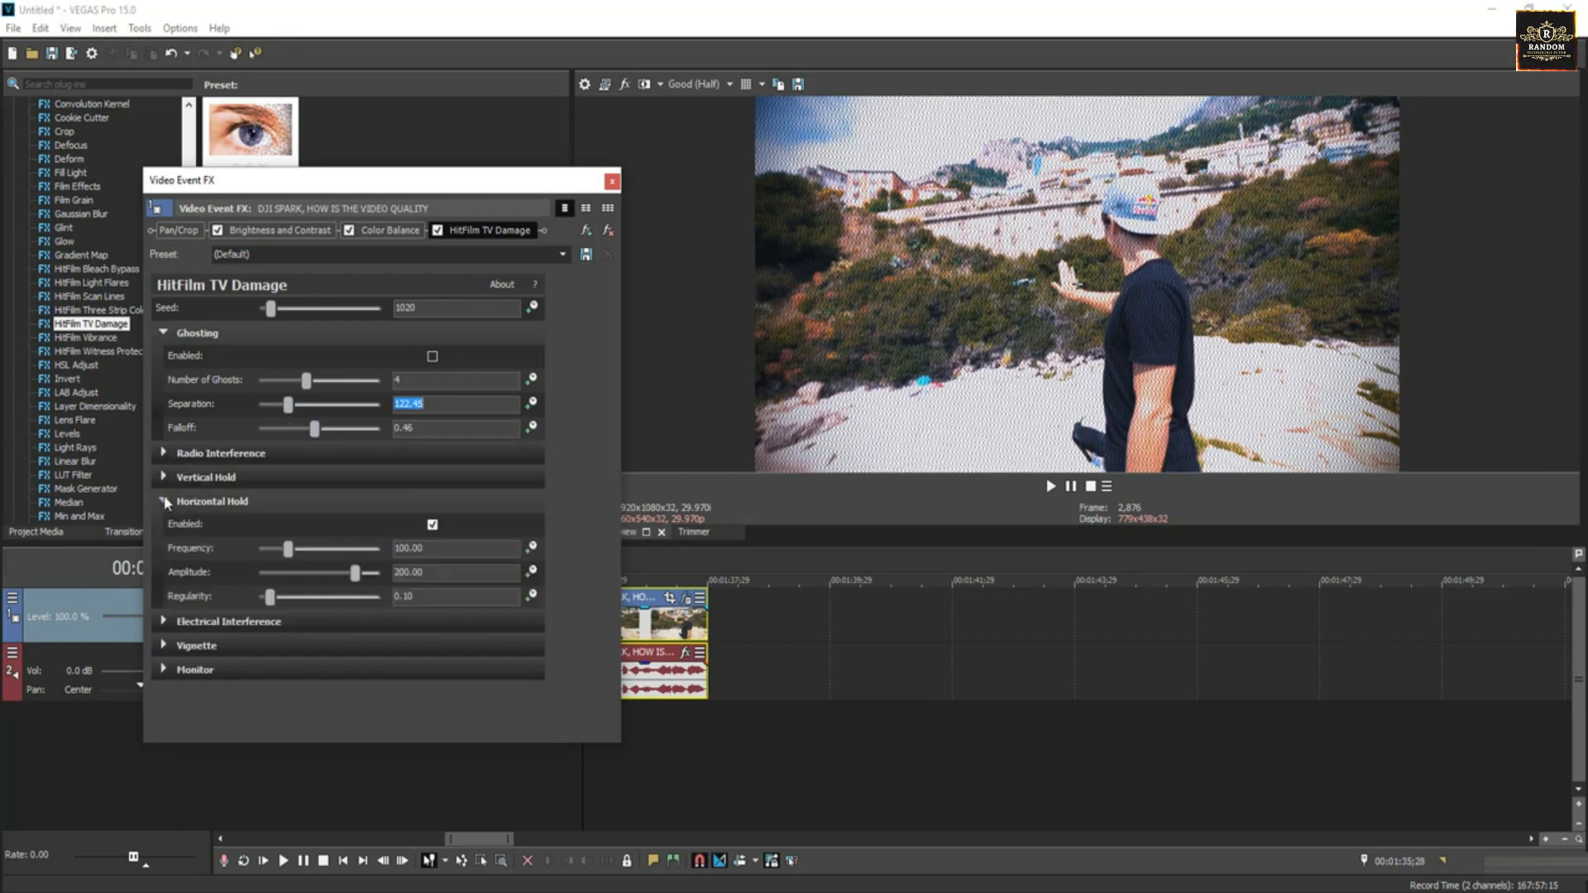
pyautogui.click(164, 501)
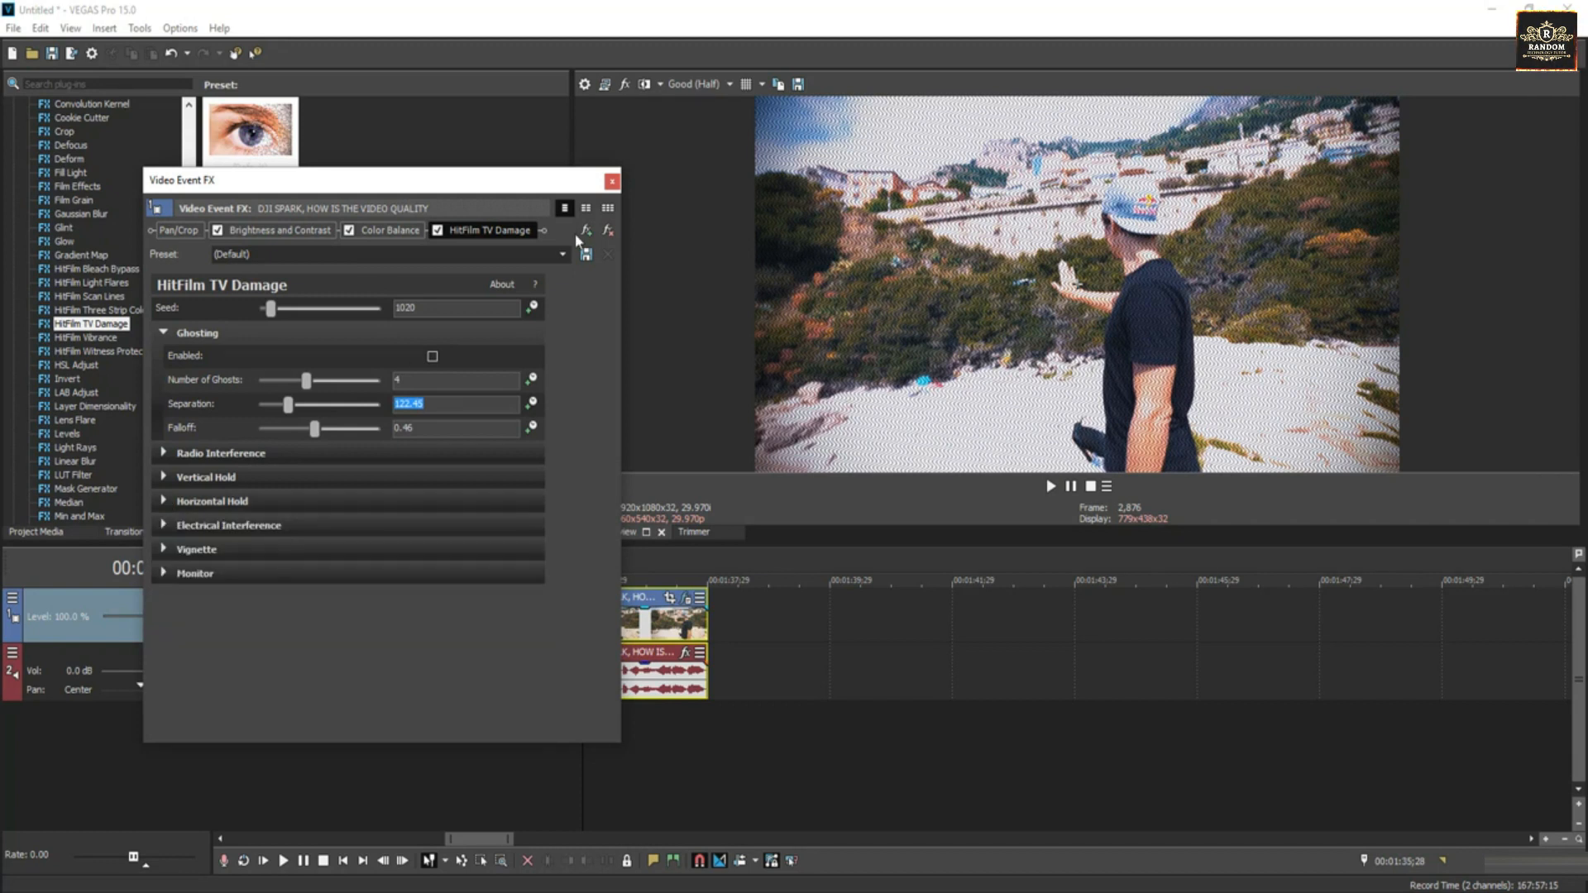
# Close the effect settings and play from 00:01:35;21 across the split to preview the TV Damage effect
pyautogui.click(611, 181)
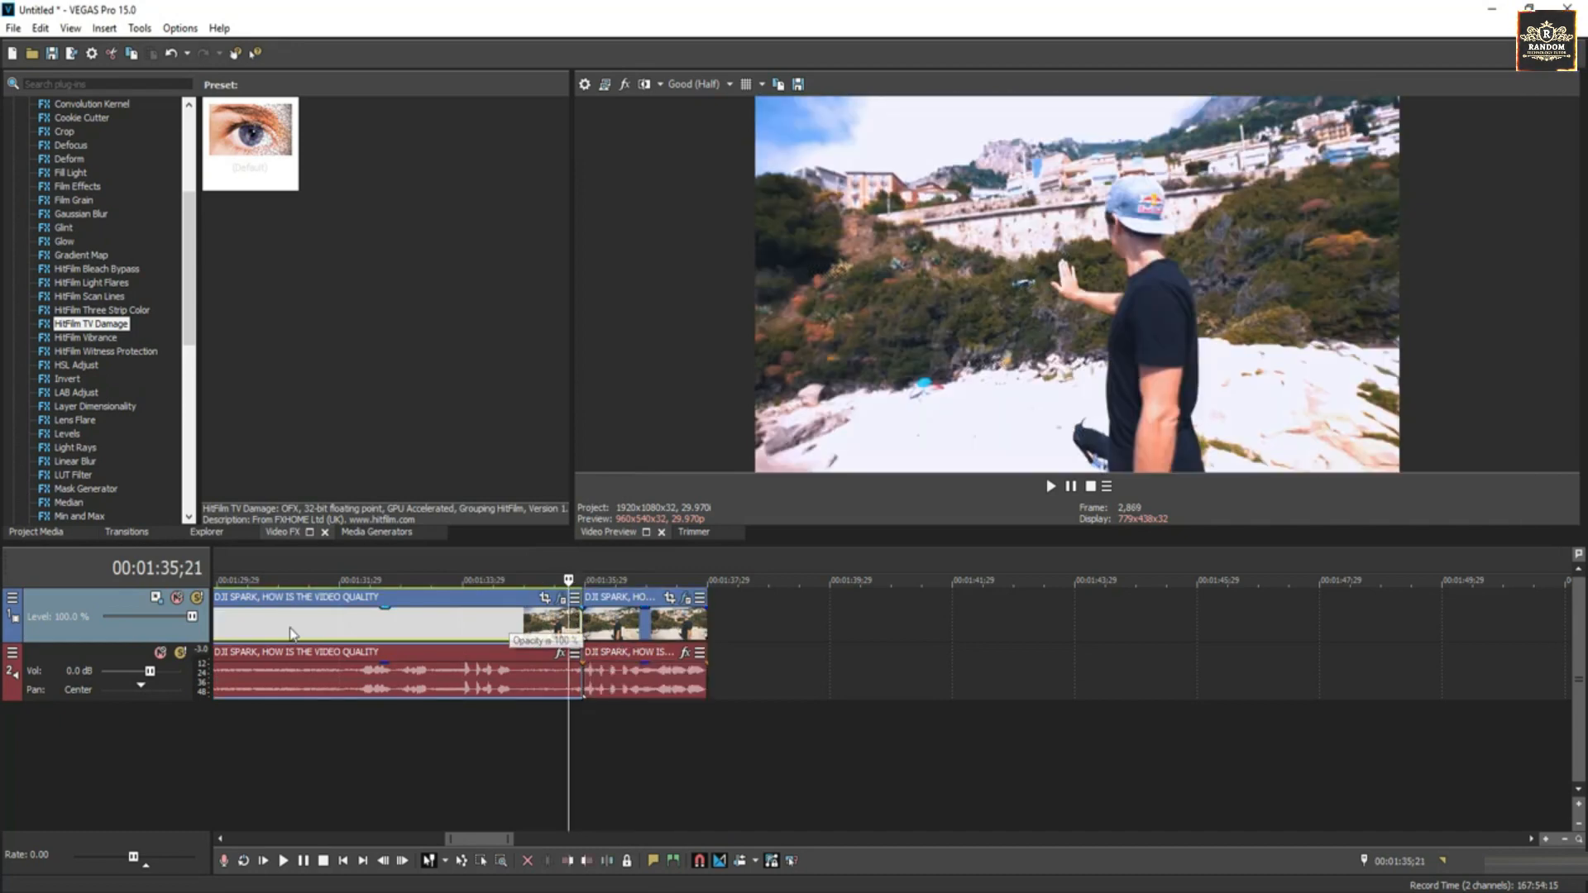
pyautogui.press('space')
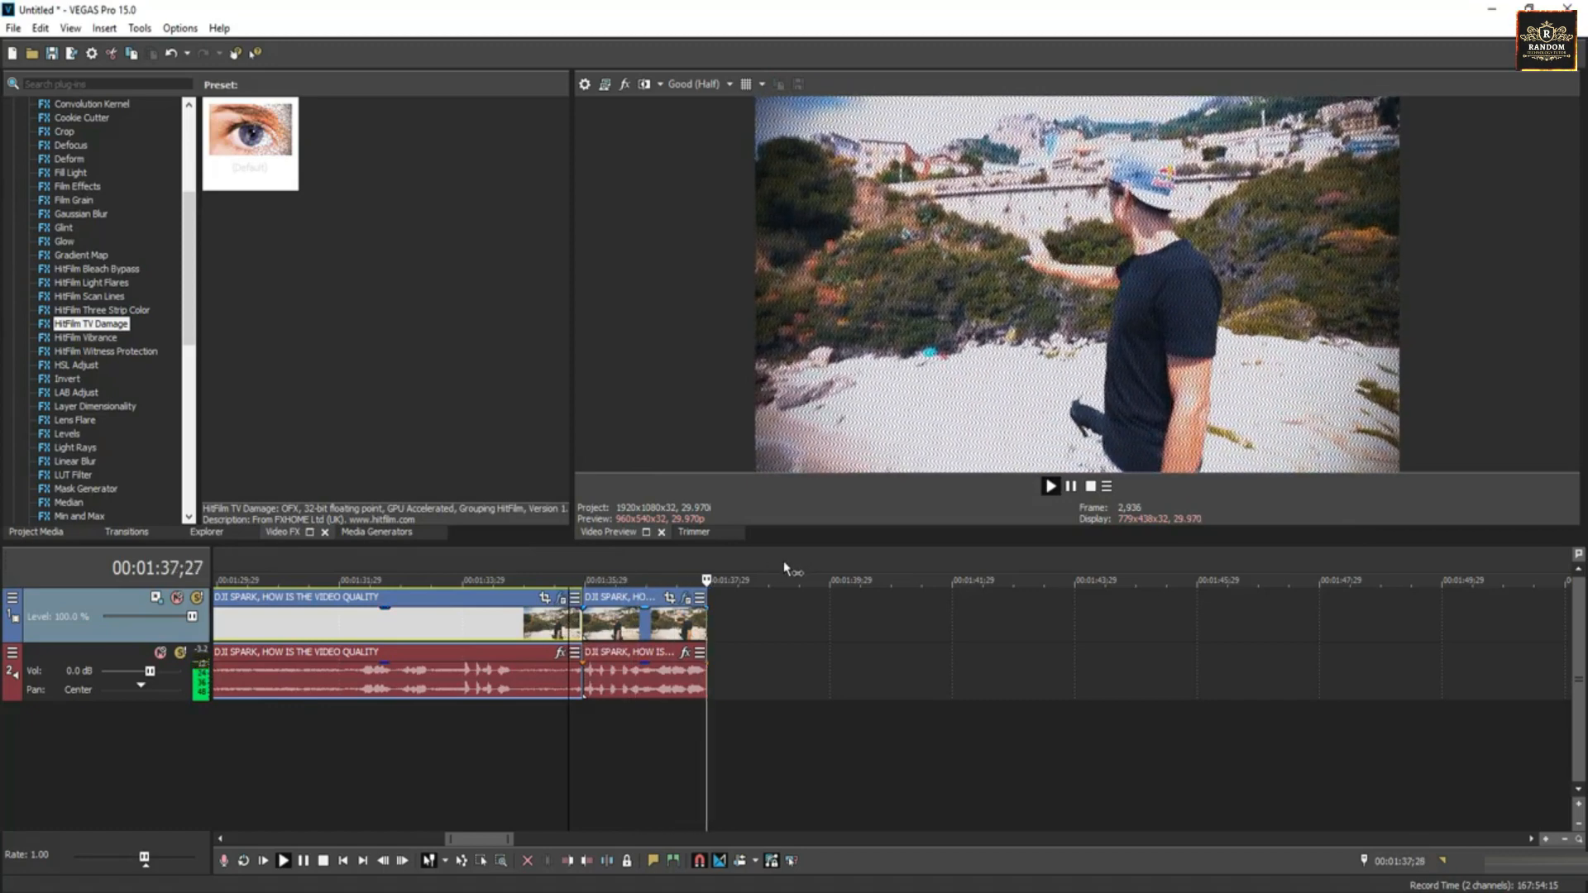
pyautogui.press('space')
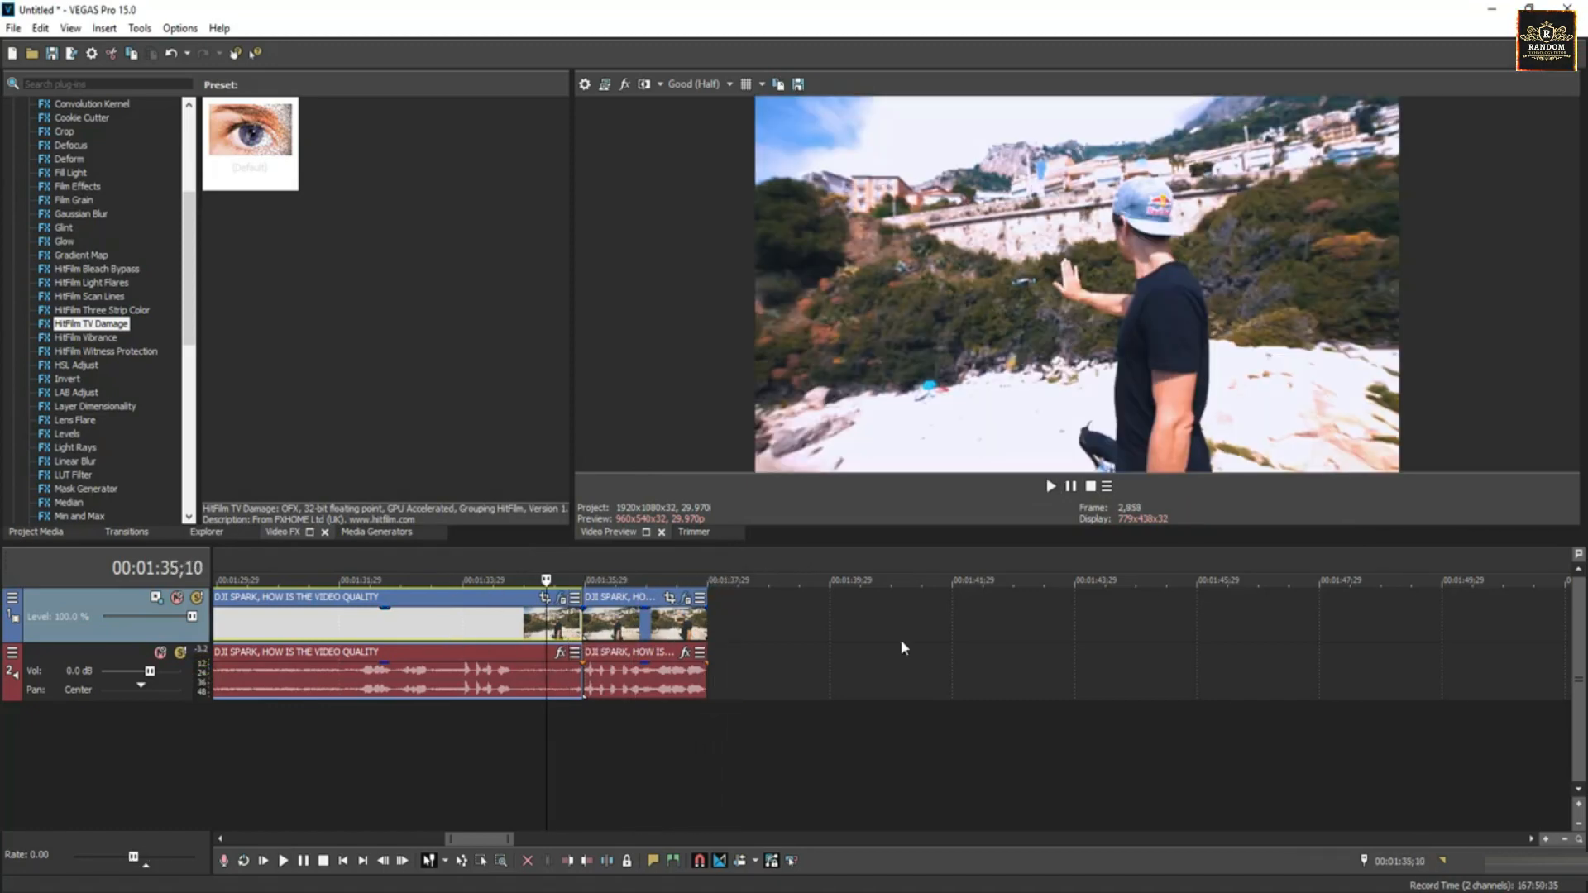
# Place the playback cursor at 00:00:37;11 in the long first segment
pyautogui.click(1564, 839)
pyautogui.click(1564, 839)
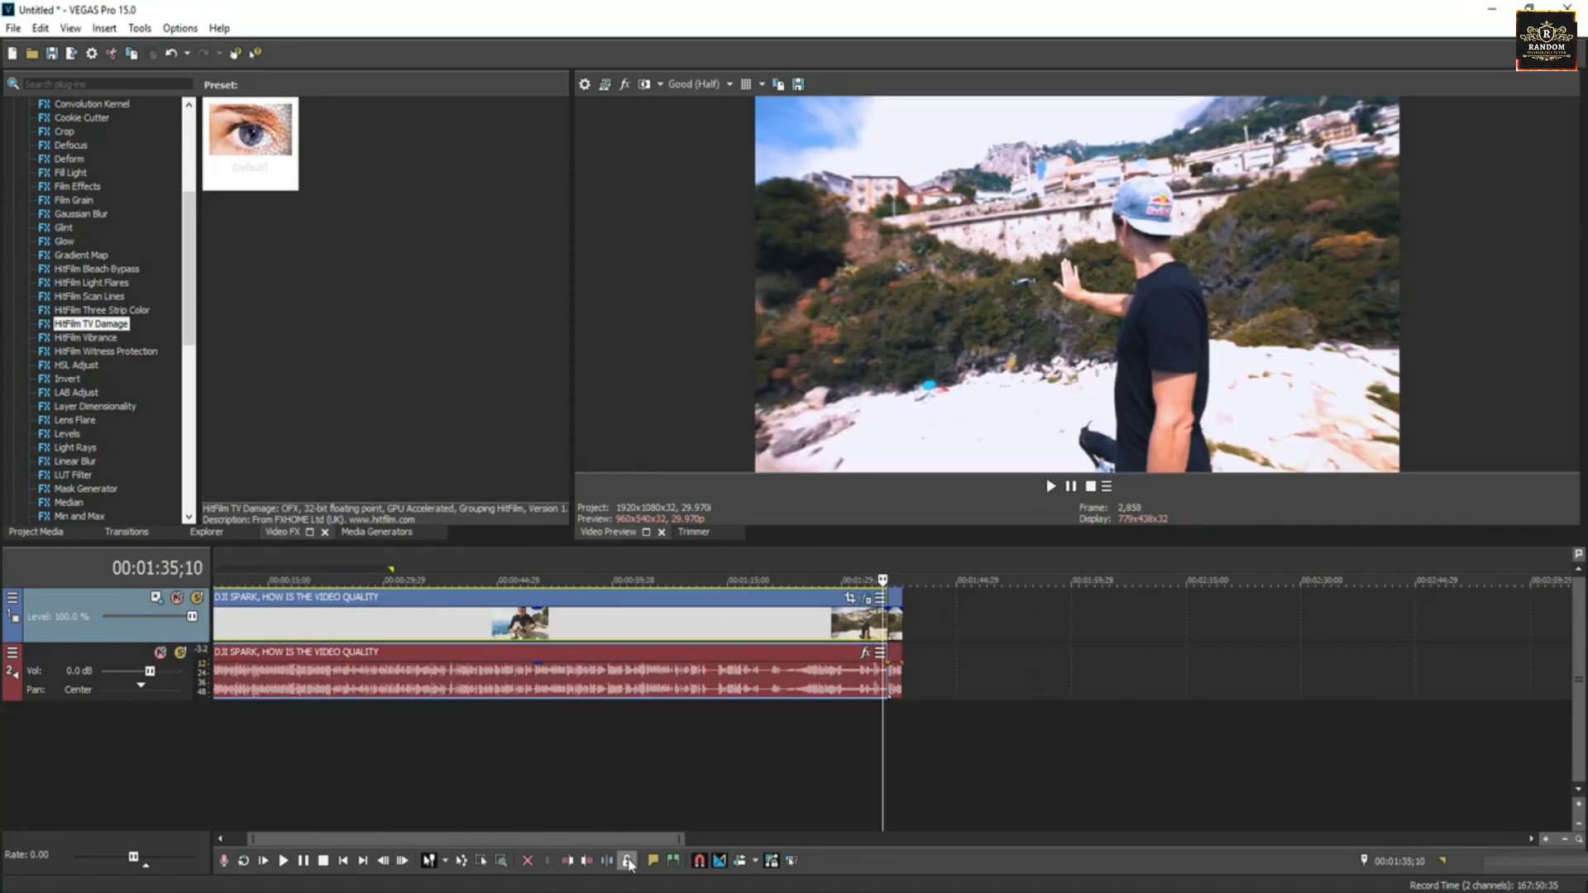
pyautogui.click(1564, 840)
pyautogui.click(498, 613)
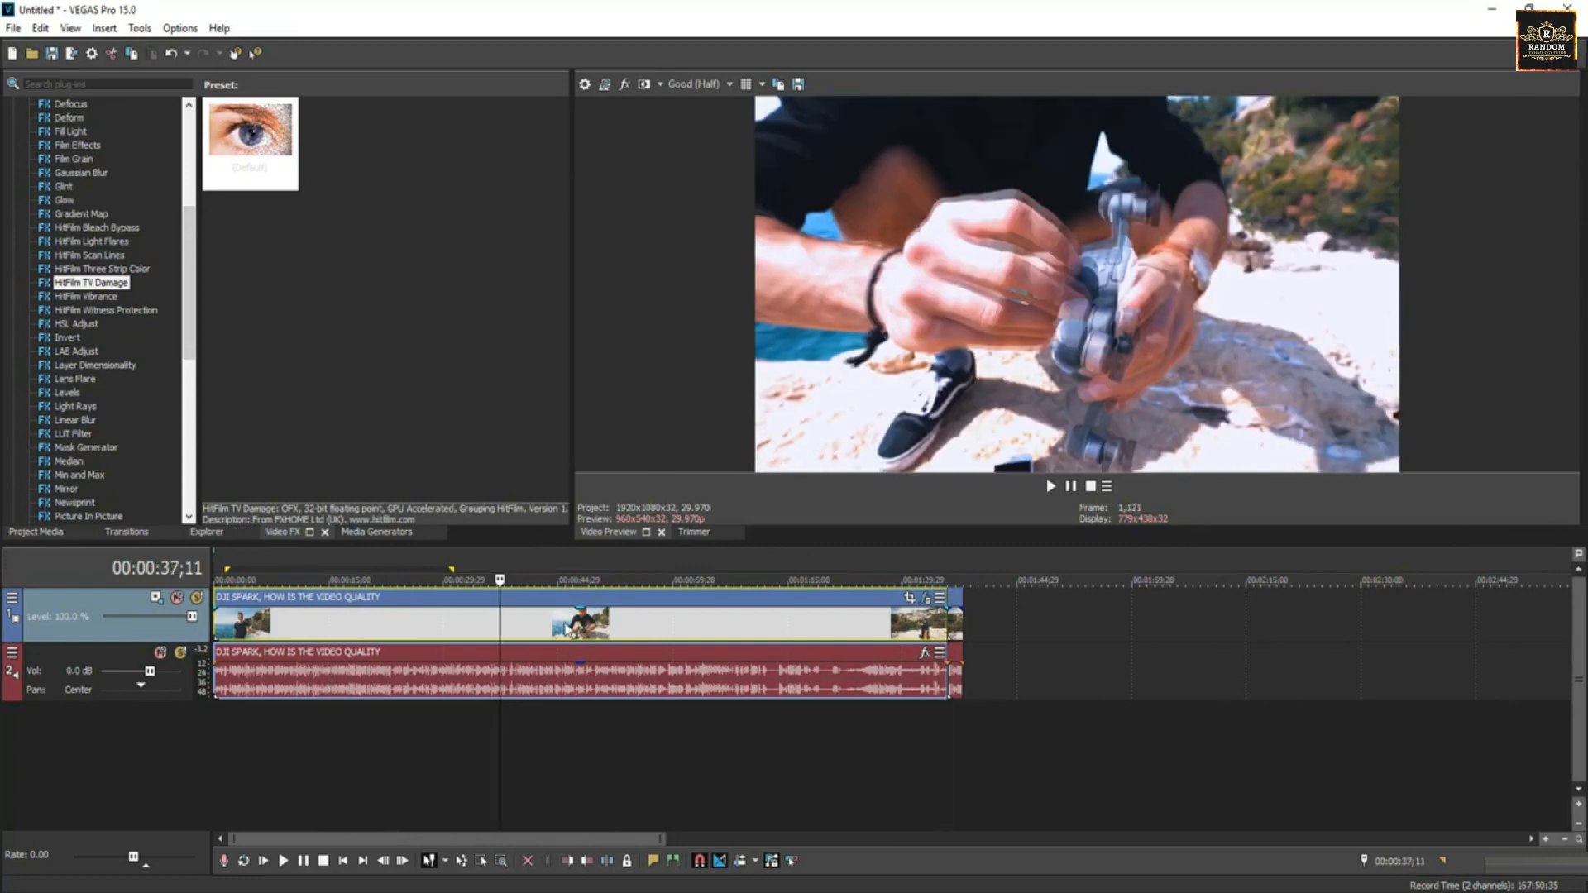
# Apply the default HSL Adjust effect to the long first segment and set Add to hue to 0.374, Saturation to 0.925 and Luminance to 1.007
pyautogui.click(473, 627)
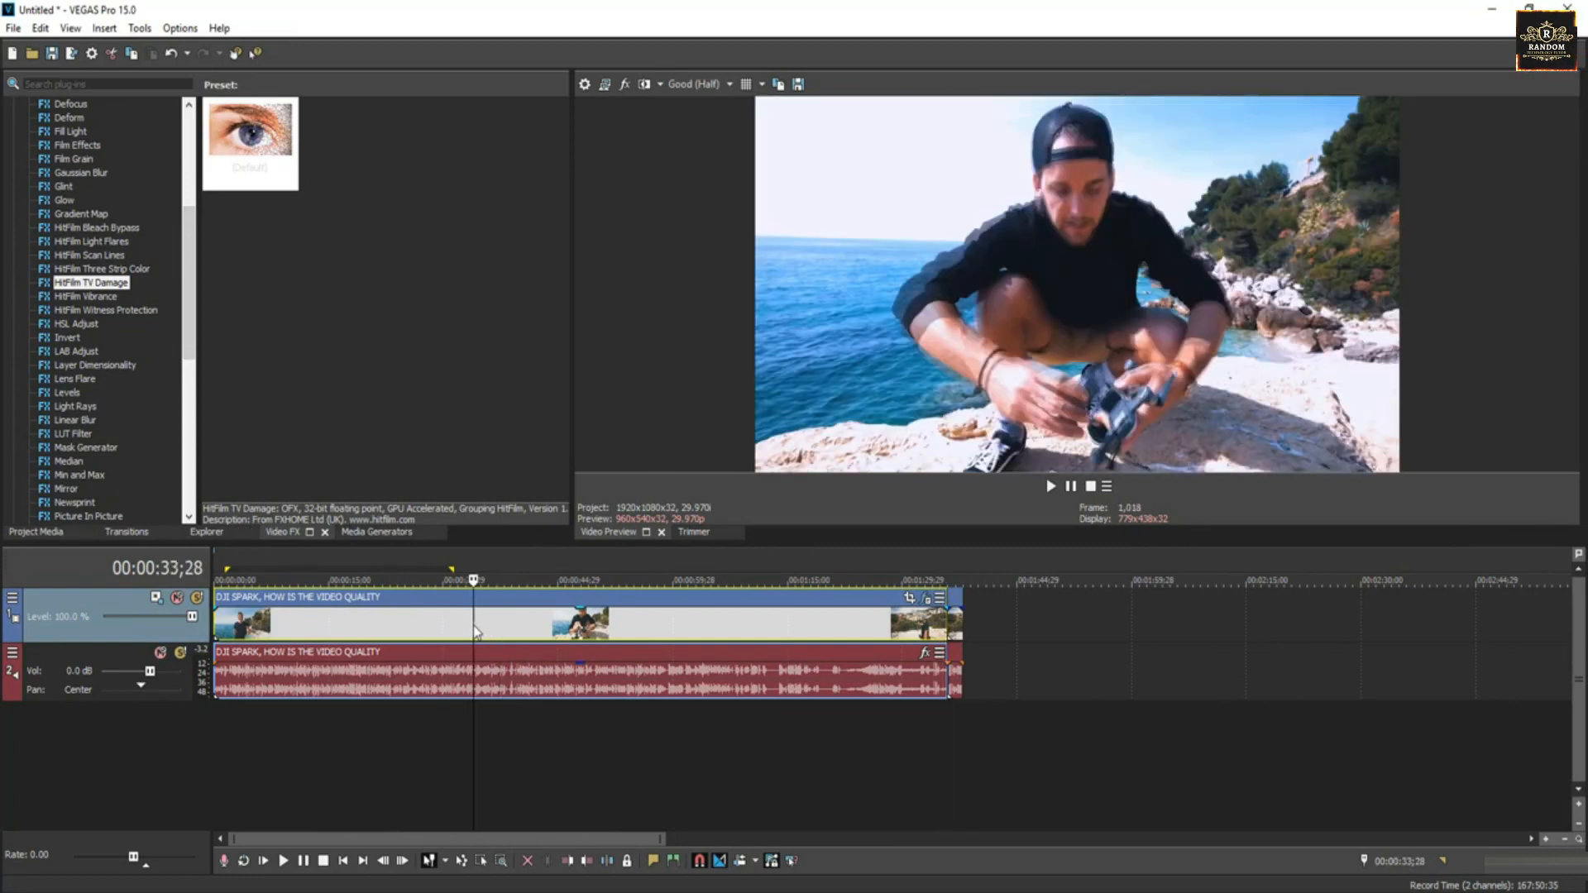
pyautogui.click(71, 326)
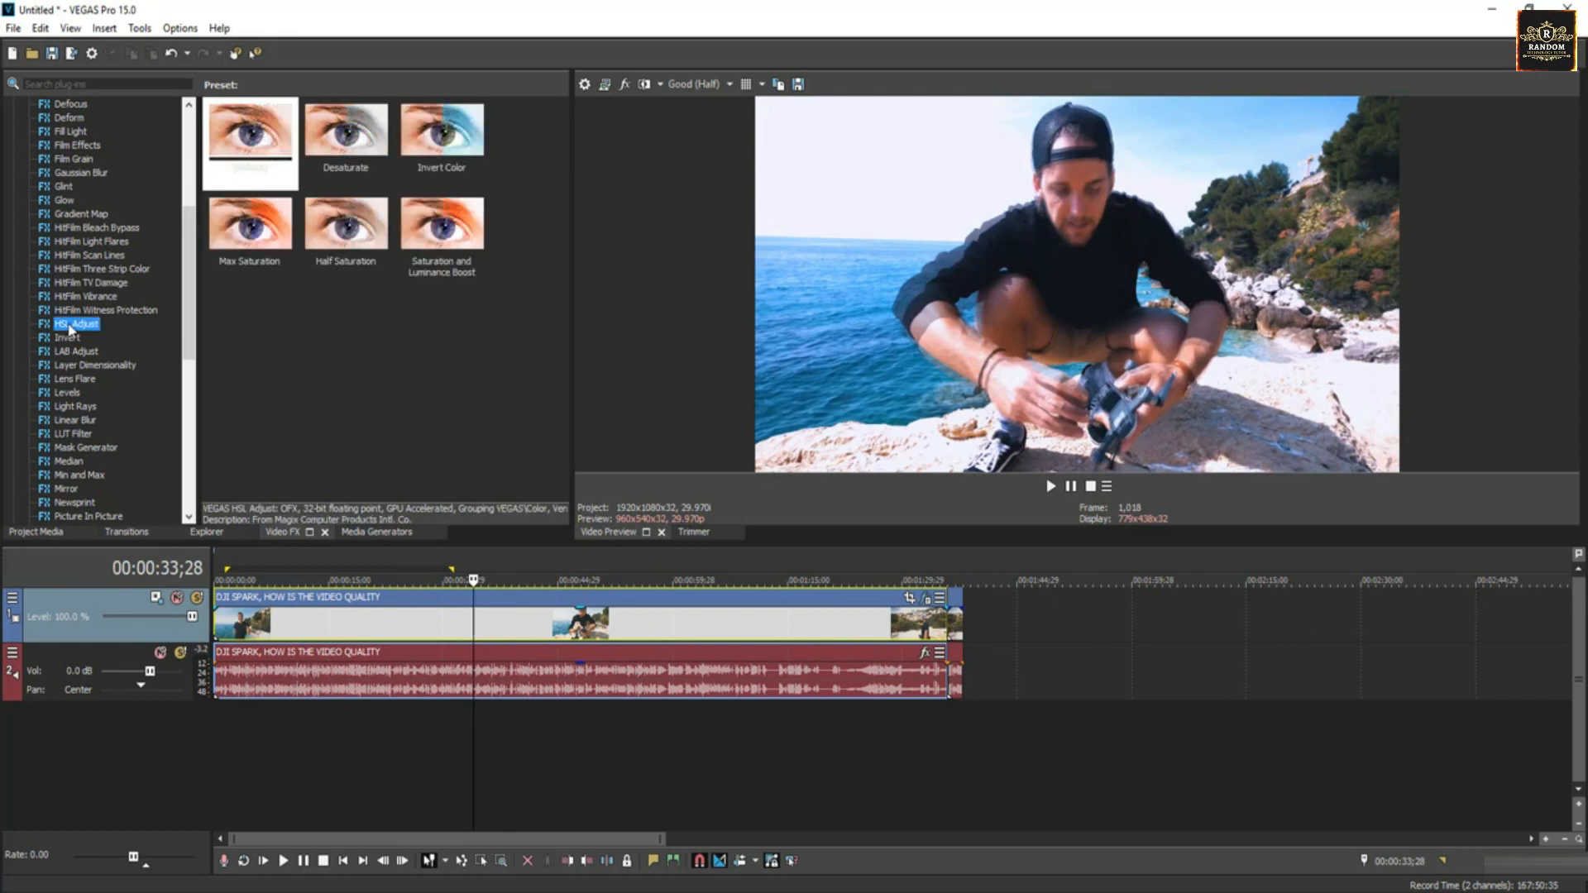
pyautogui.moveTo(526, 616); pyautogui.dragTo(490, 622)
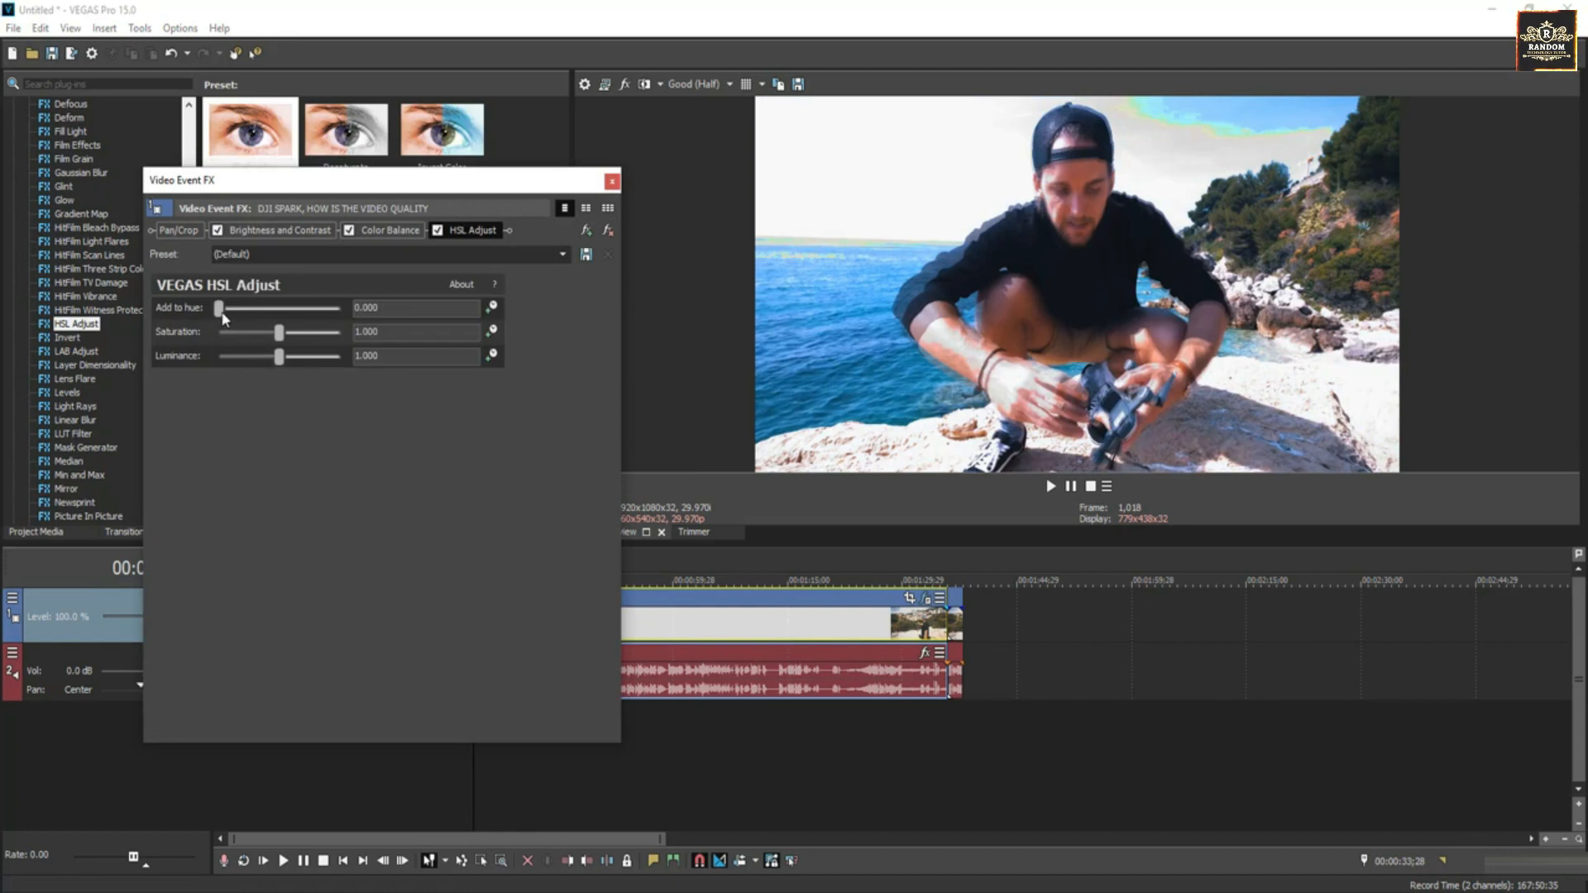
pyautogui.moveTo(219, 309); pyautogui.dragTo(280, 360)
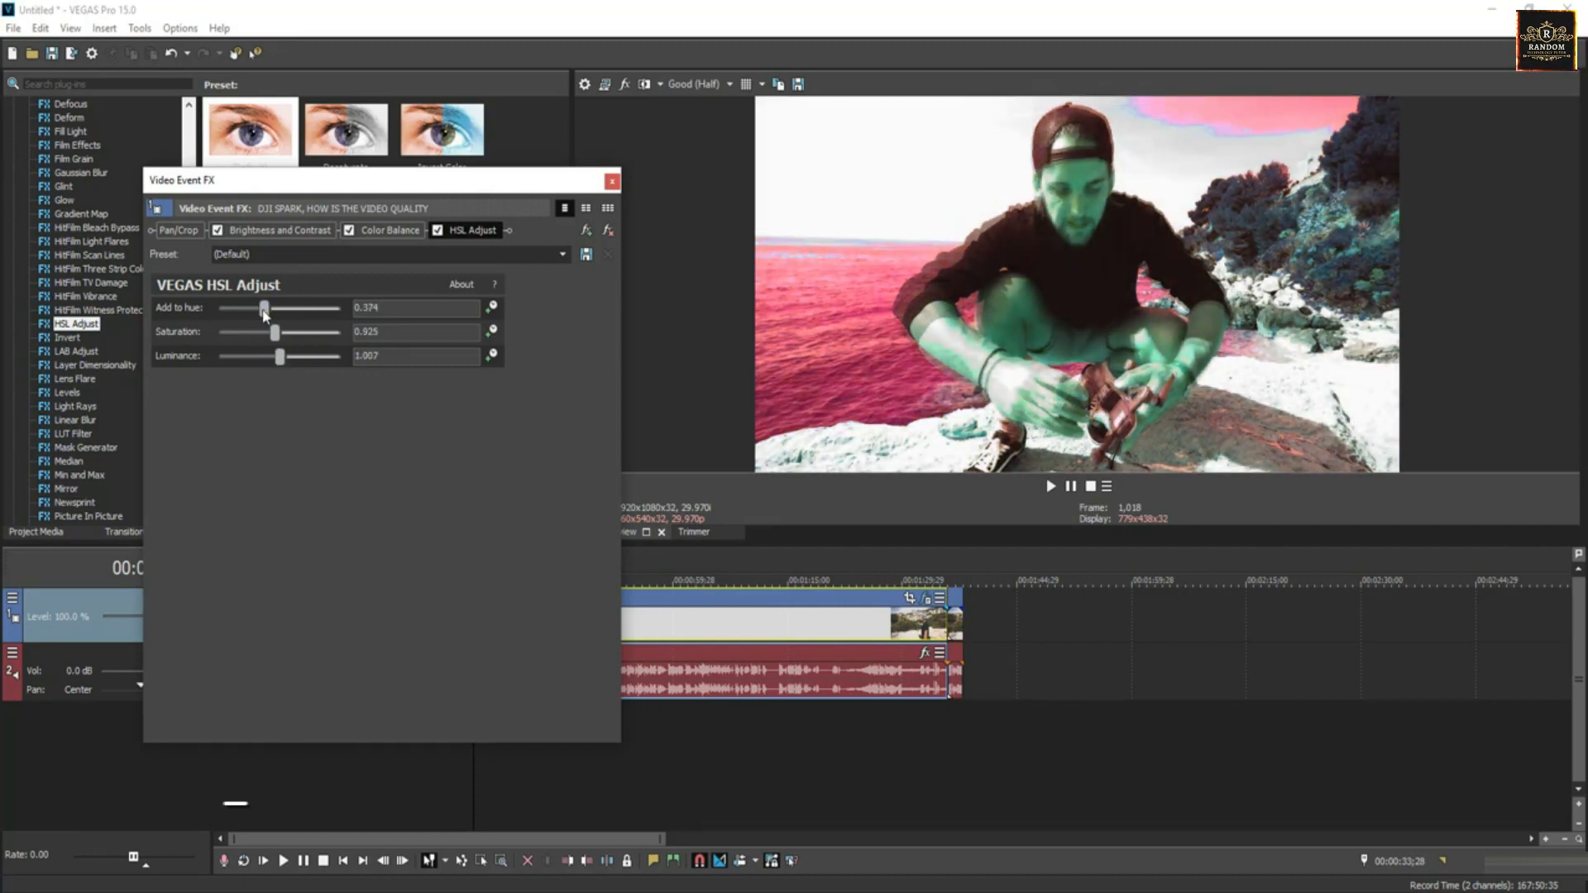
# Close the effect settings and play the long segment from 00:00:23;07 to preview the HSL Adjust effect
pyautogui.click(613, 181)
pyautogui.click(391, 616)
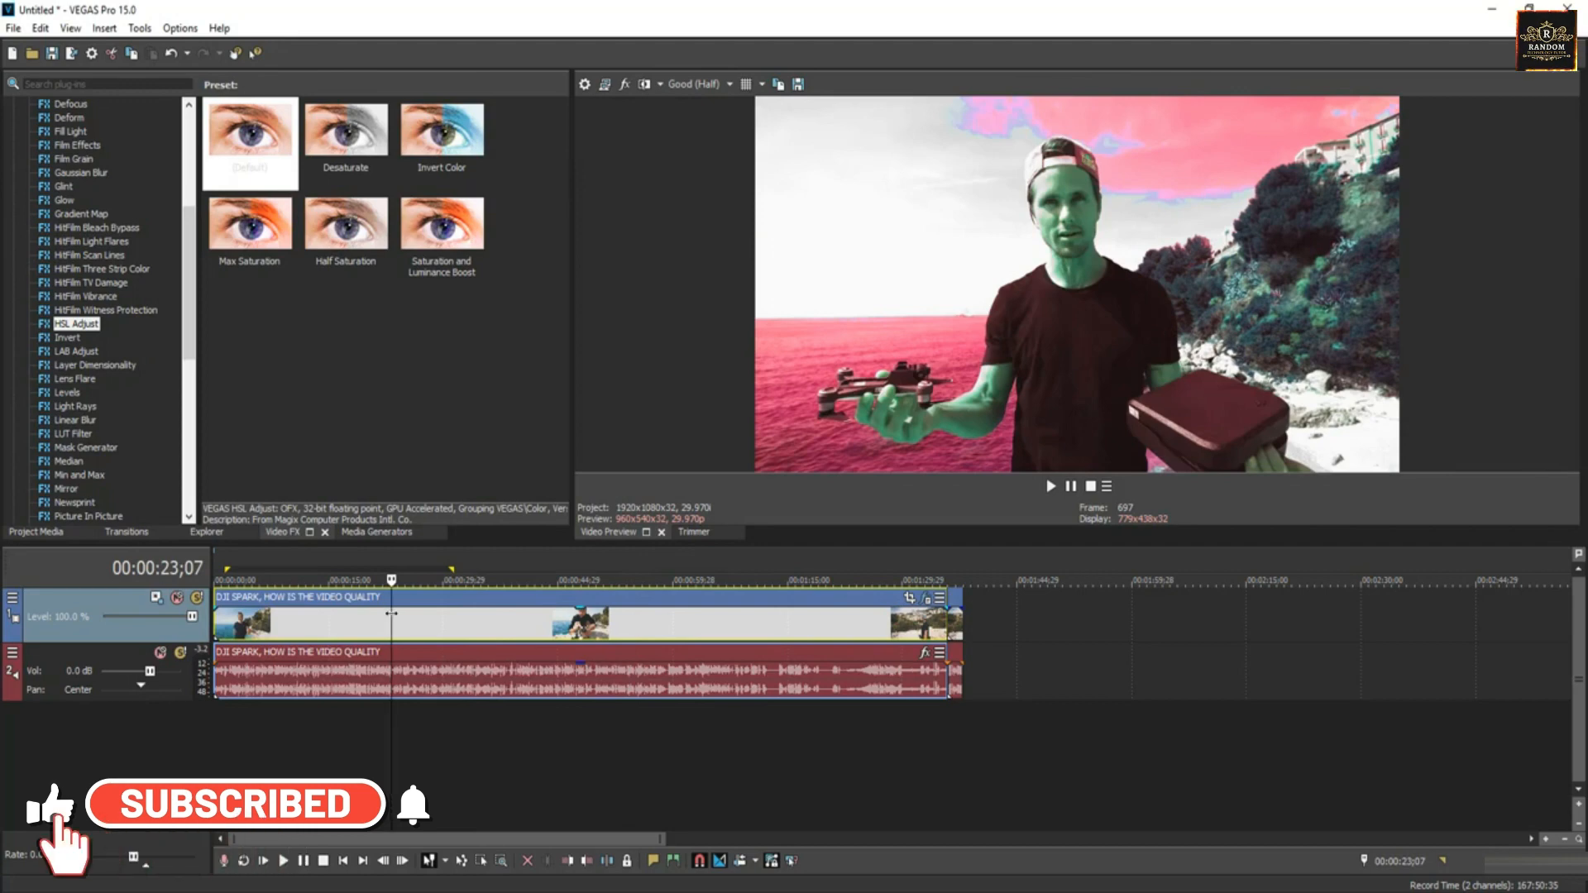
pyautogui.press('space')
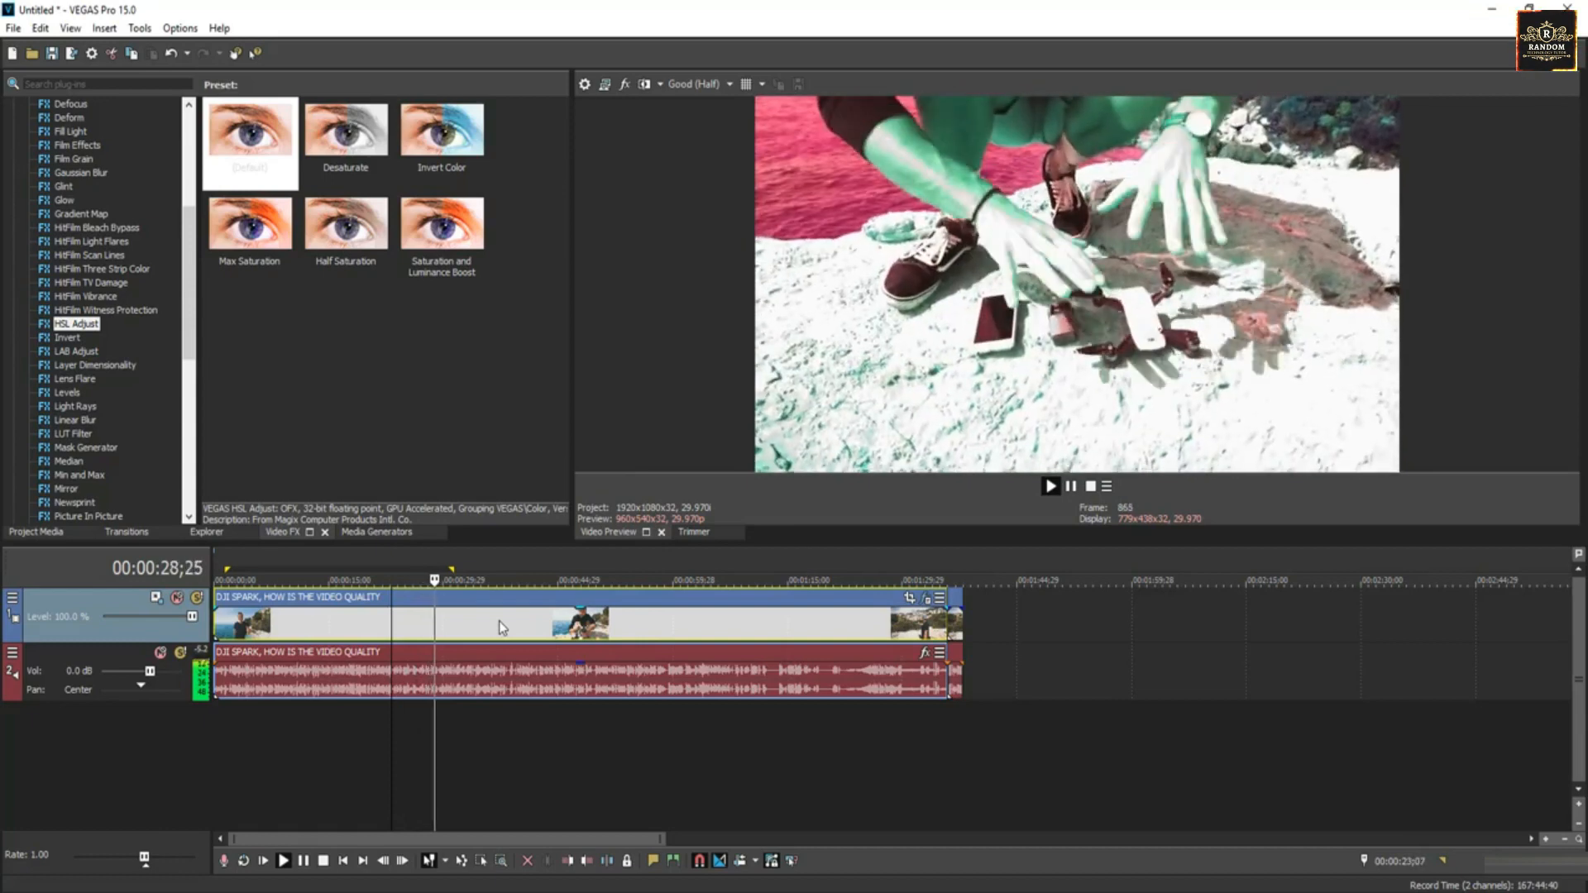
# Set HSL Adjust's Add to hue to 0.667 with the cursor at 00:00:37;08, and preview the clip from 00:00:24;16
pyautogui.click(497, 622)
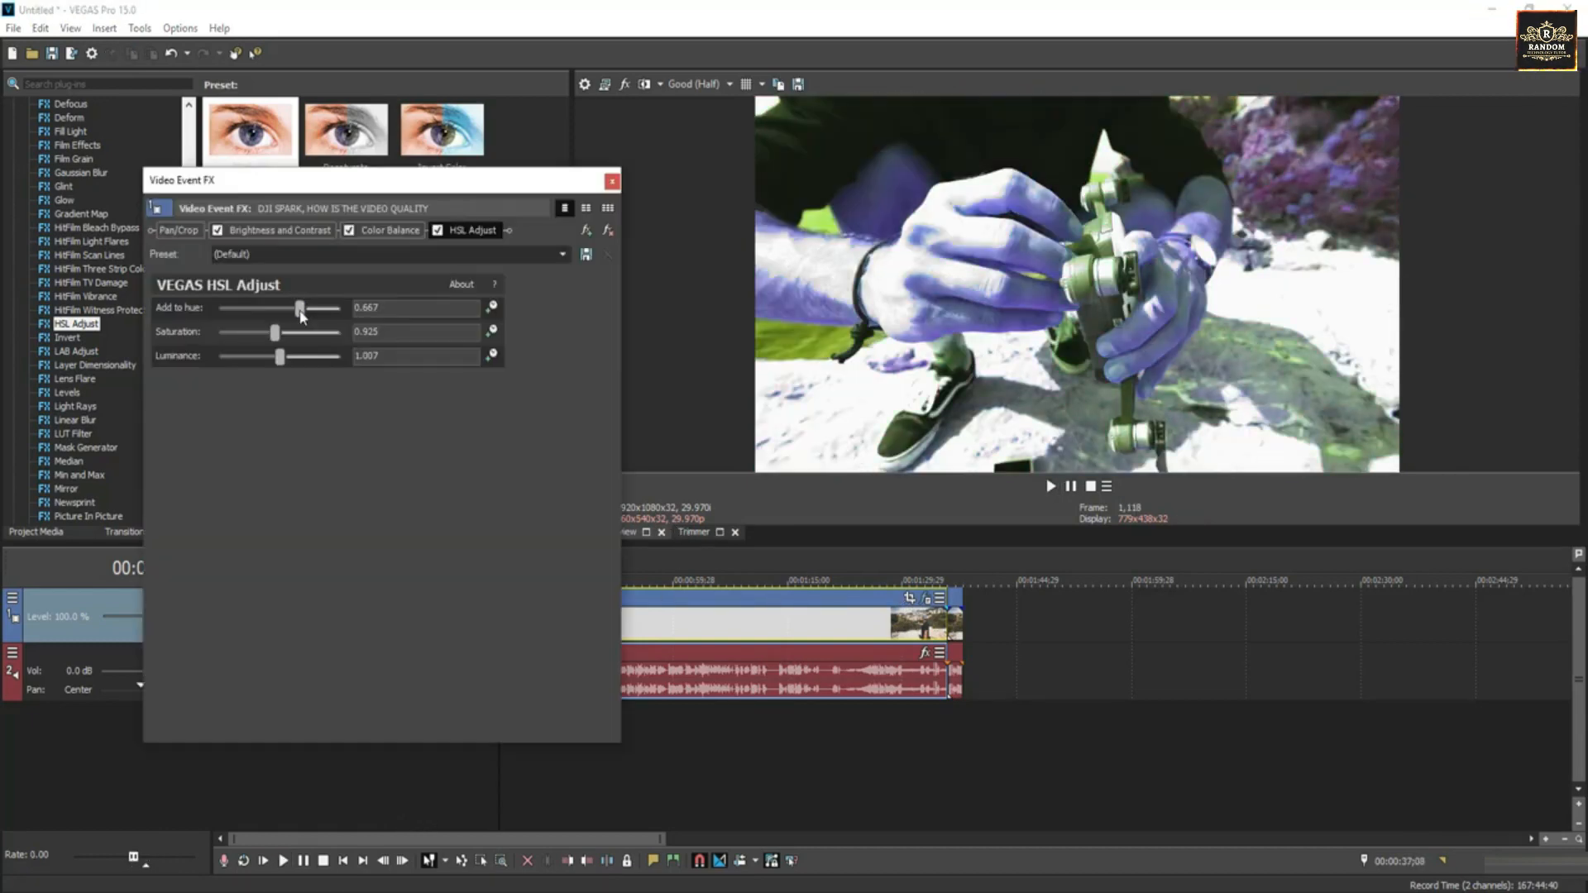
pyautogui.click(612, 182)
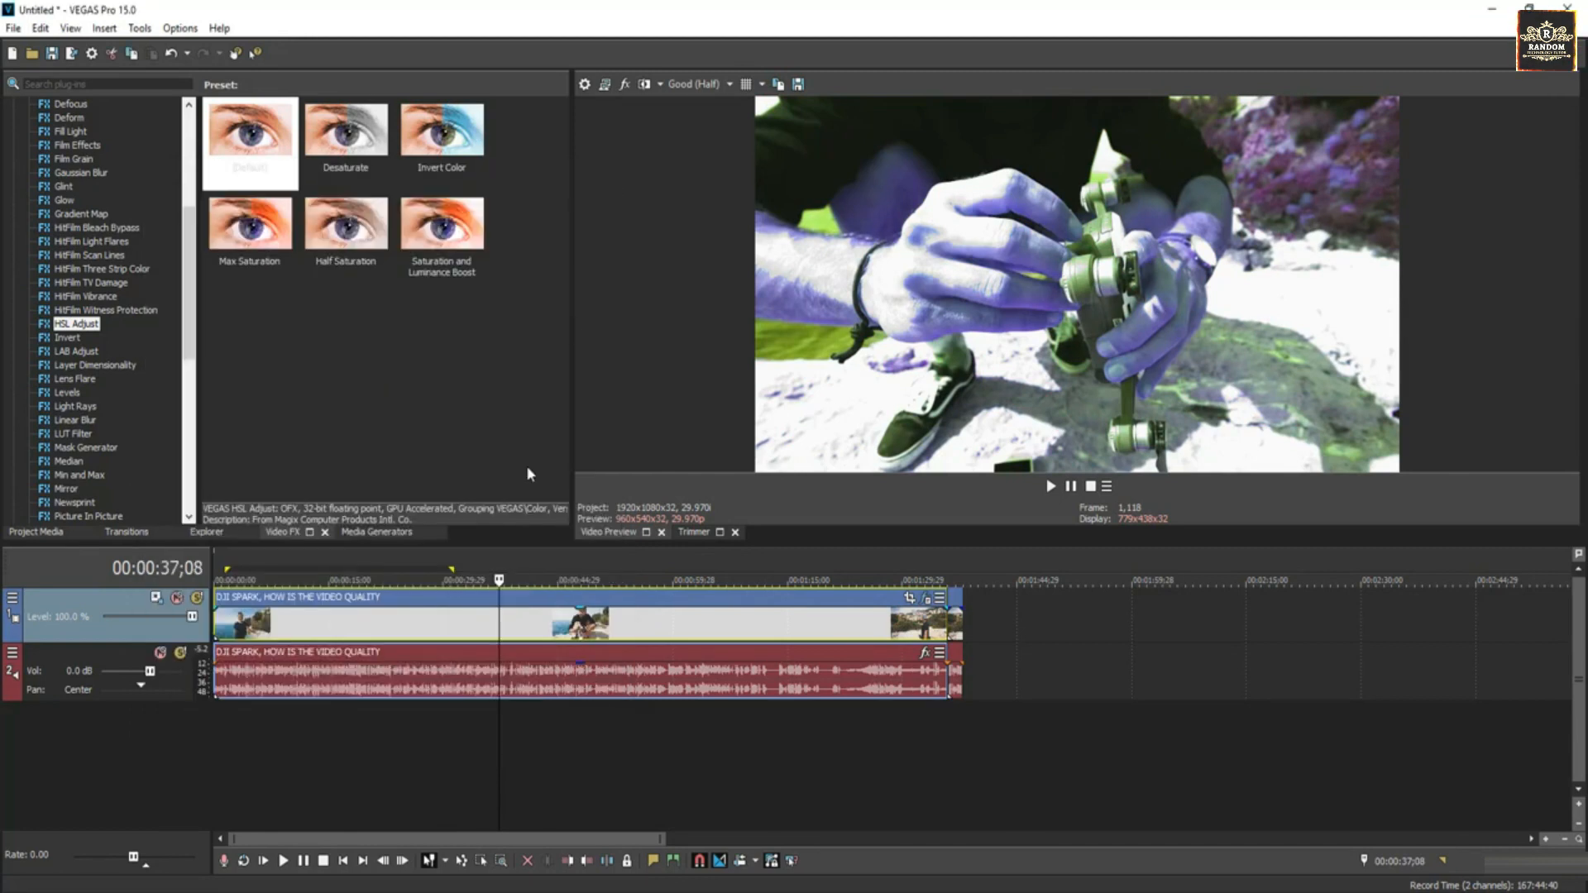
pyautogui.click(400, 627)
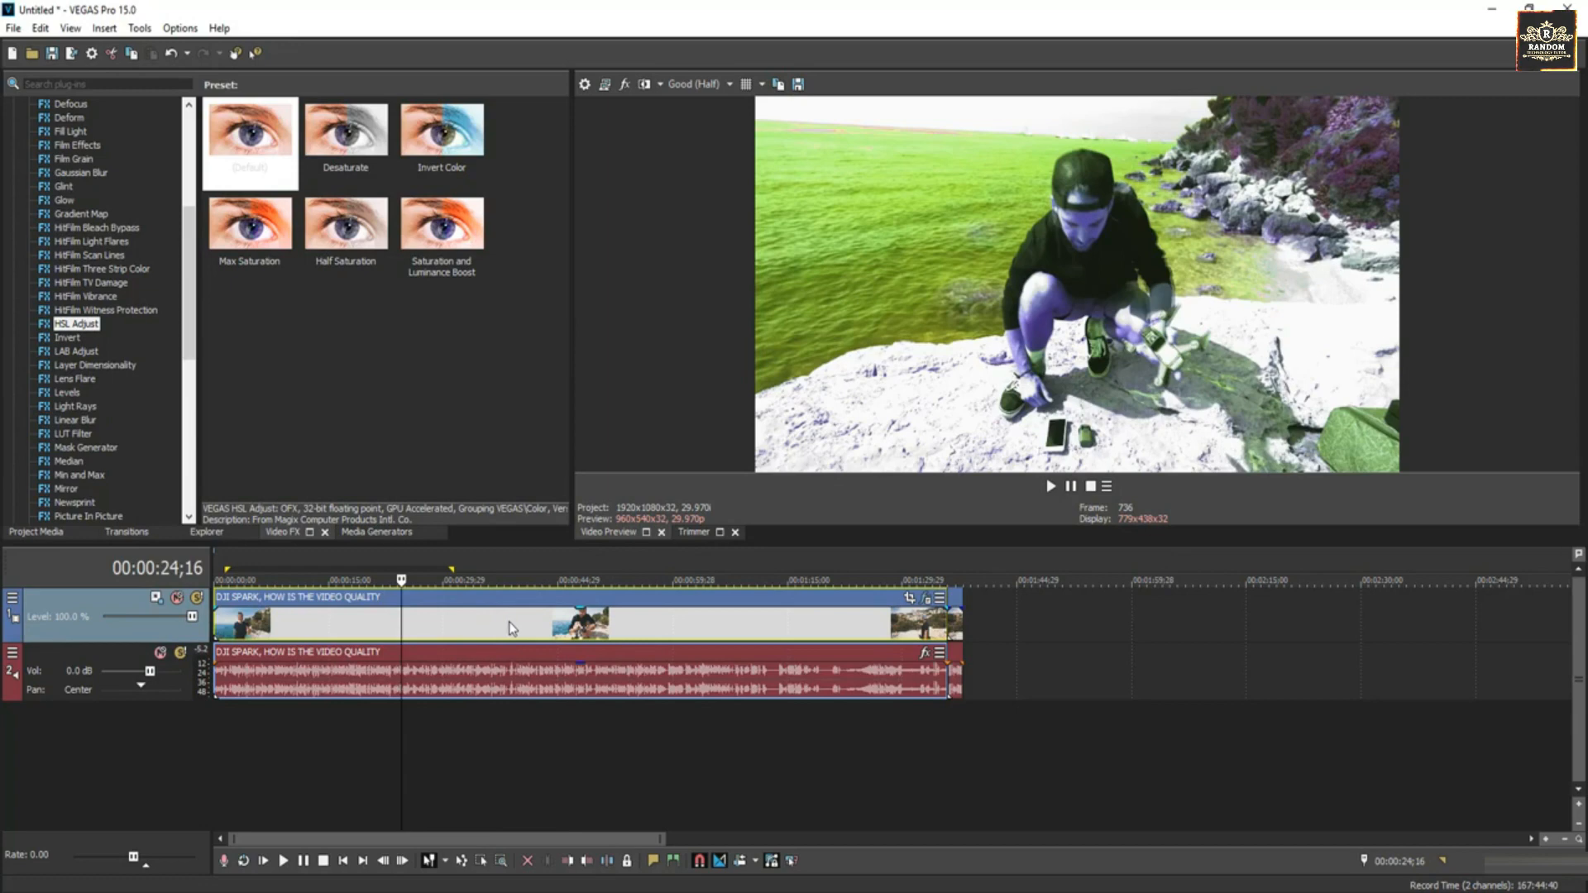
pyautogui.press('space')
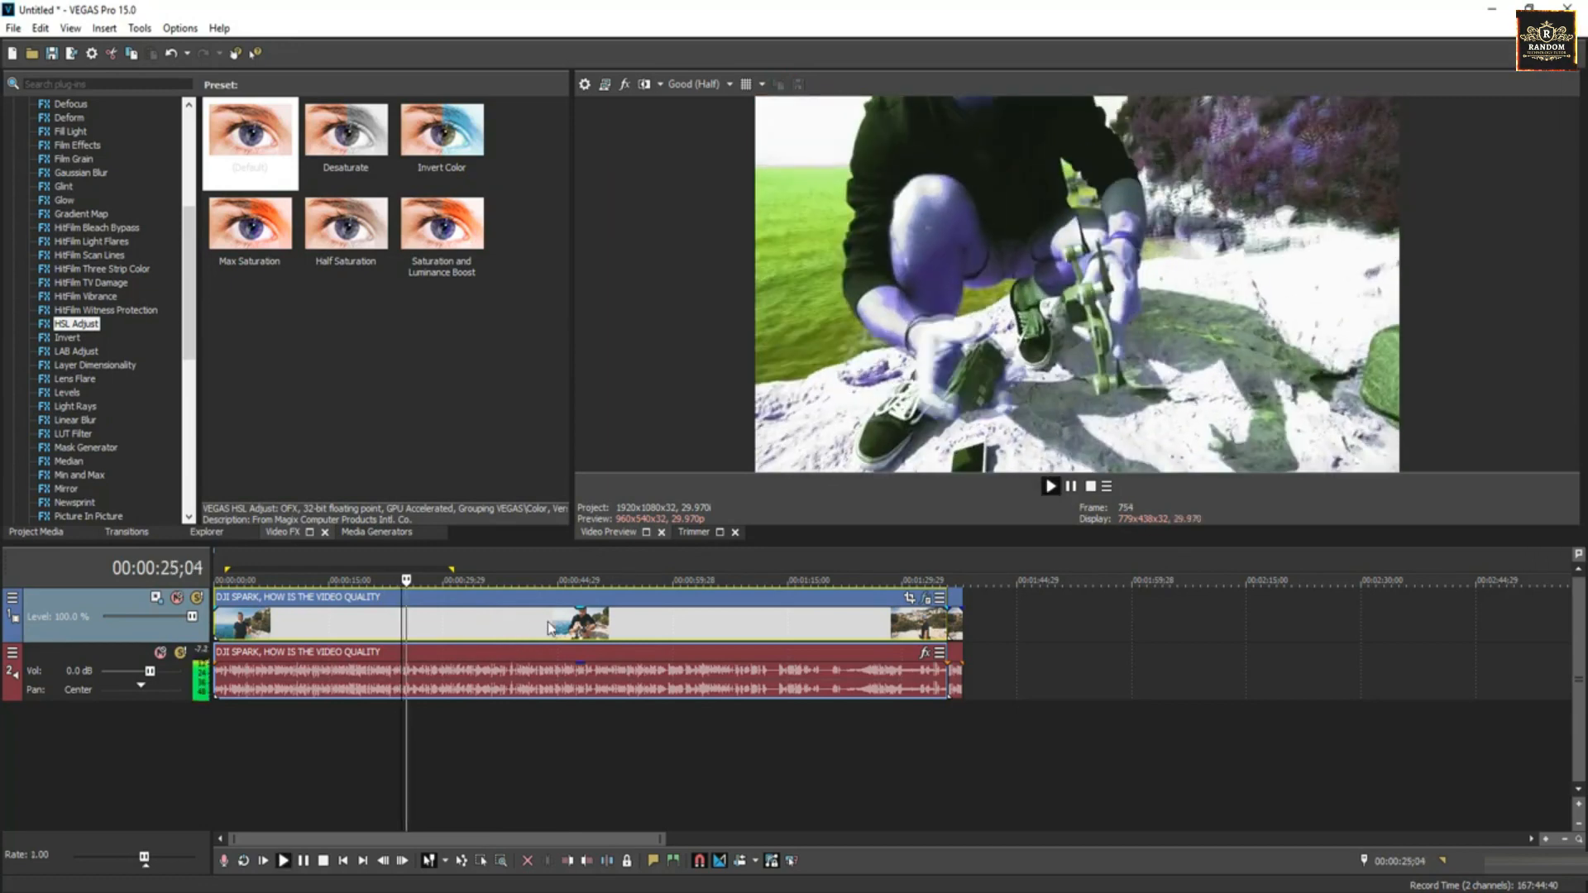
# At 00:01:20;10, try HSL Adjust's Max Saturation, Half Saturation, and Saturation and Luminance Boost presets, and remove the effect from the long segment
pyautogui.click(829, 630)
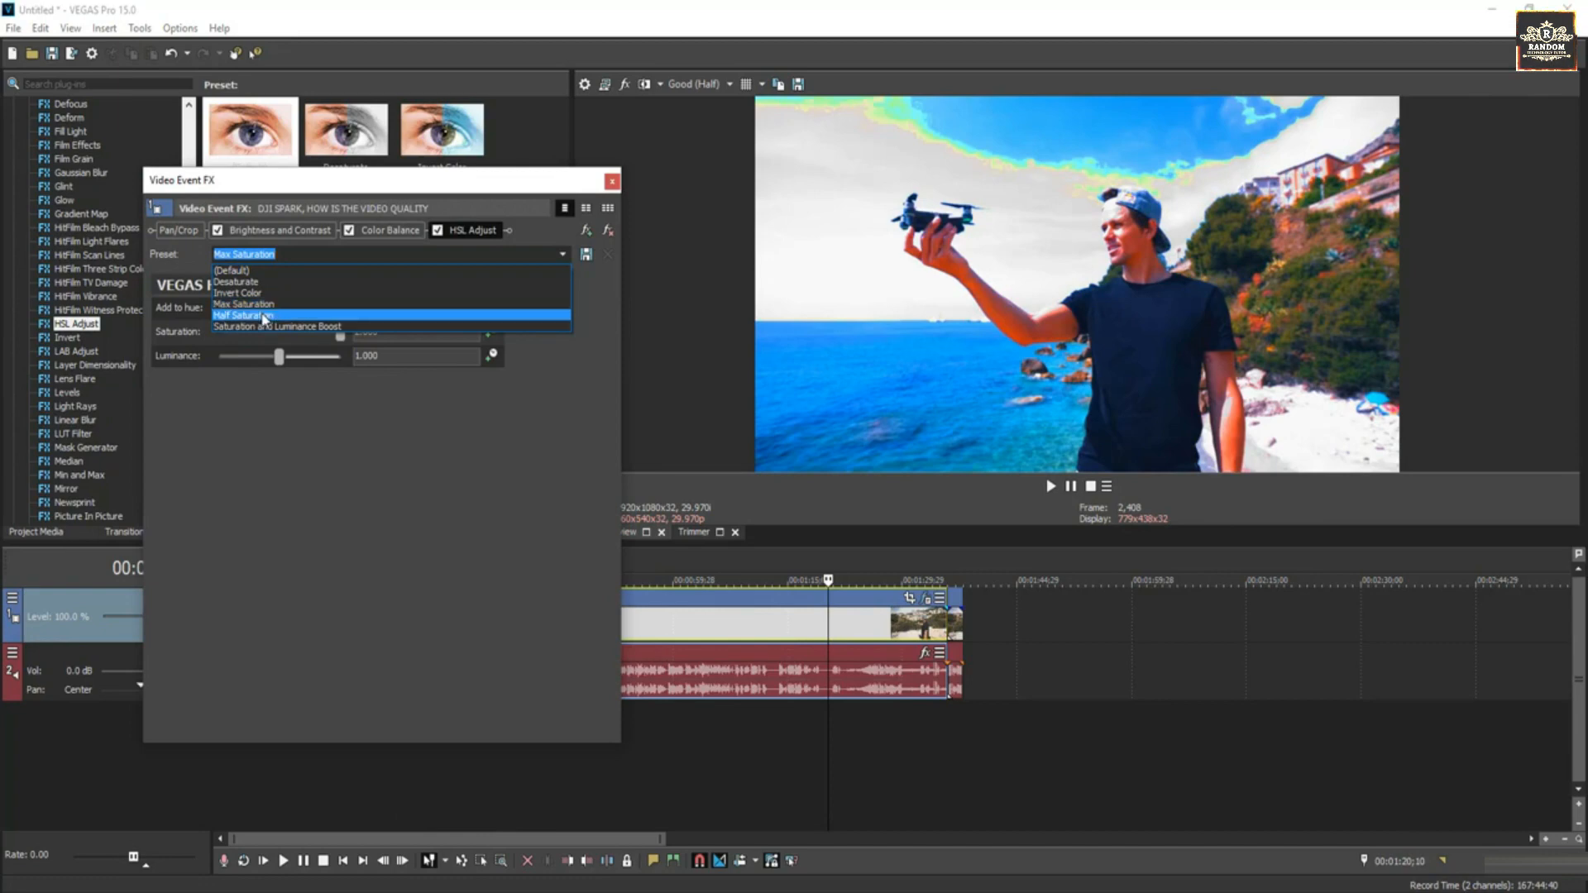
pyautogui.click(264, 318)
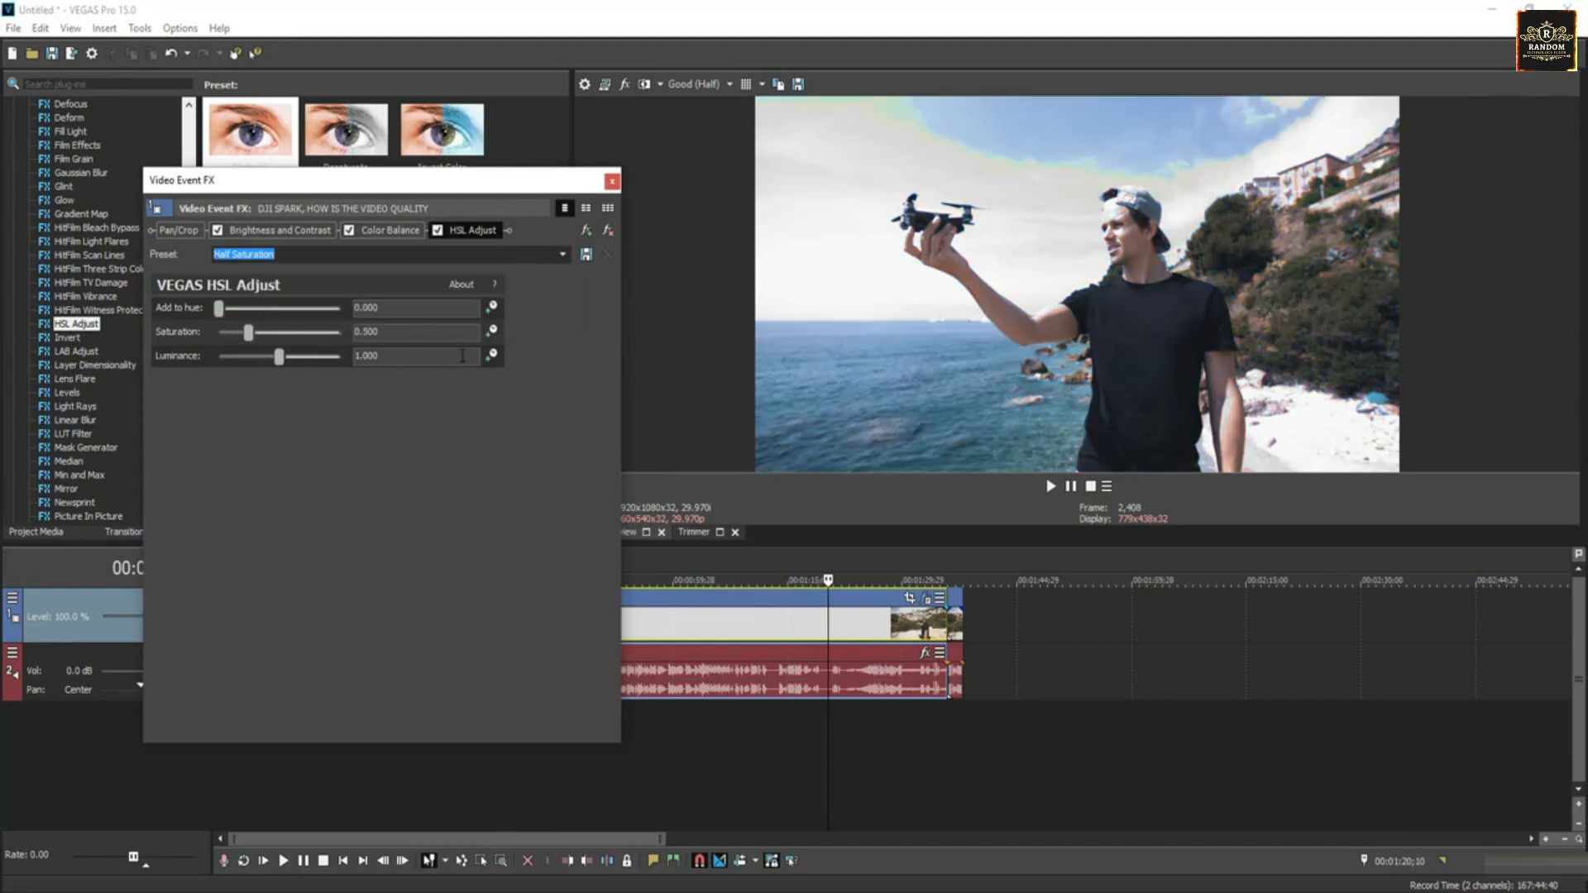
pyautogui.click(608, 230)
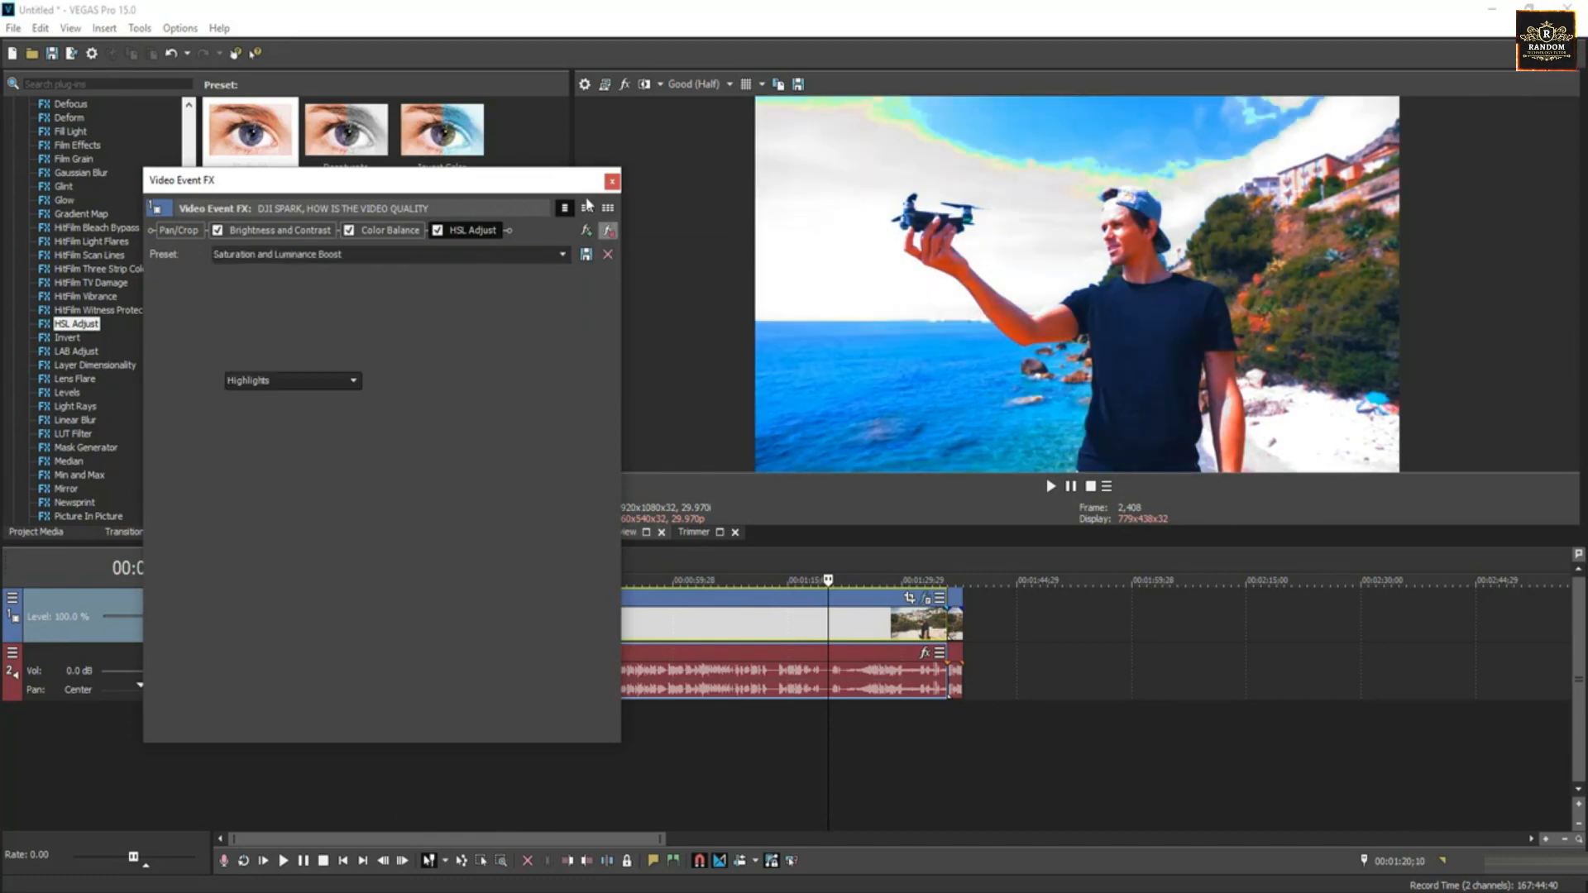
pyautogui.click(612, 182)
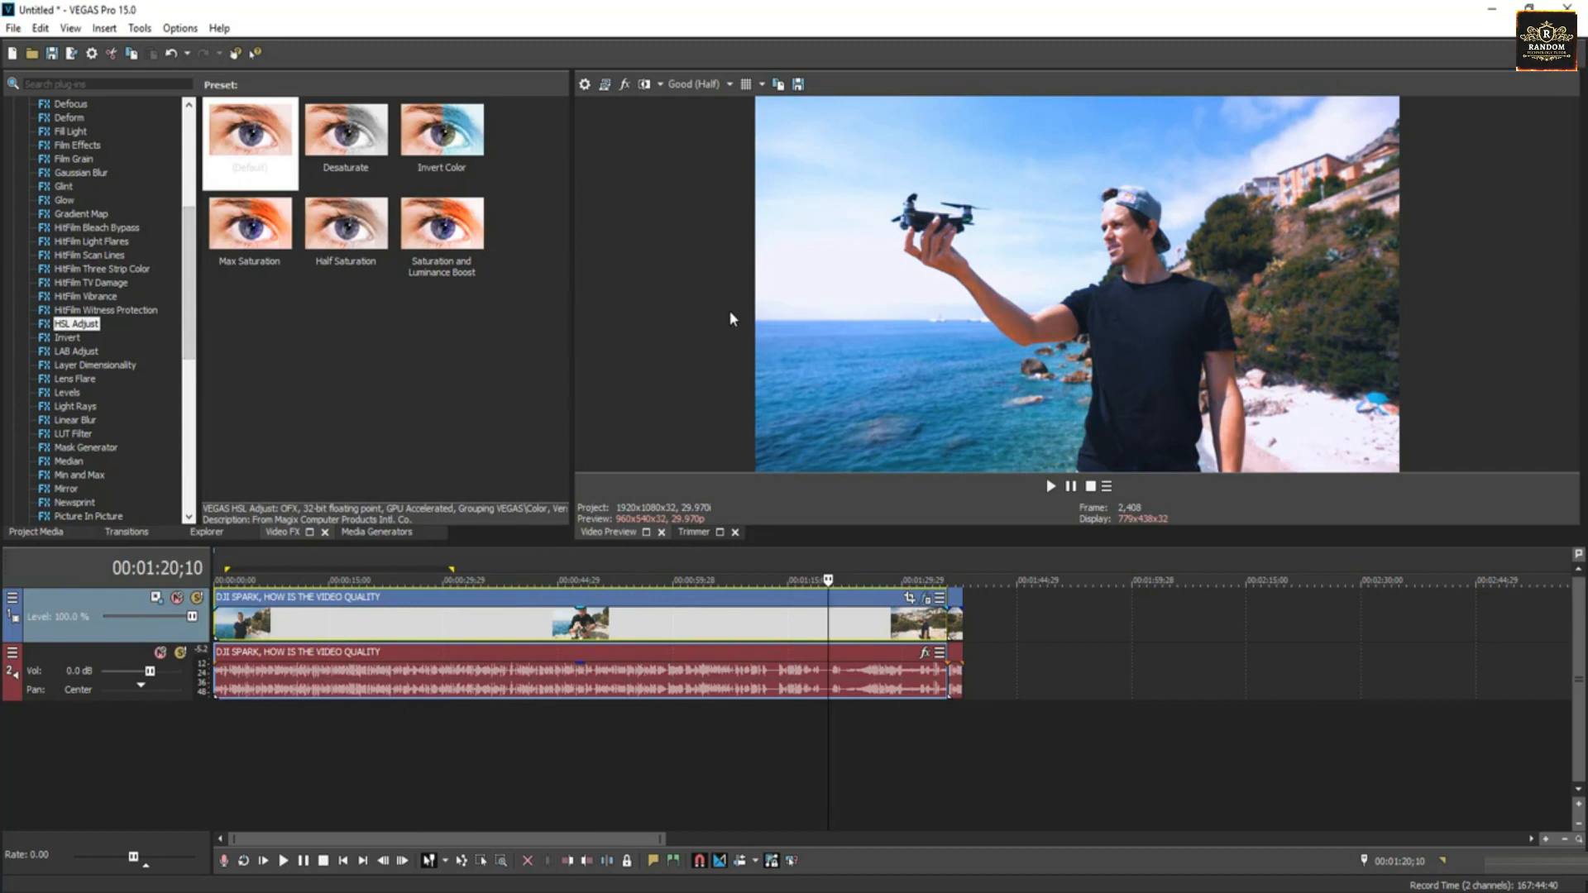
# Apply the Invert effect to the long first segment and set its Blend amount to 0.986
pyautogui.click(67, 337)
pyautogui.moveTo(67, 337); pyautogui.dragTo(443, 608)
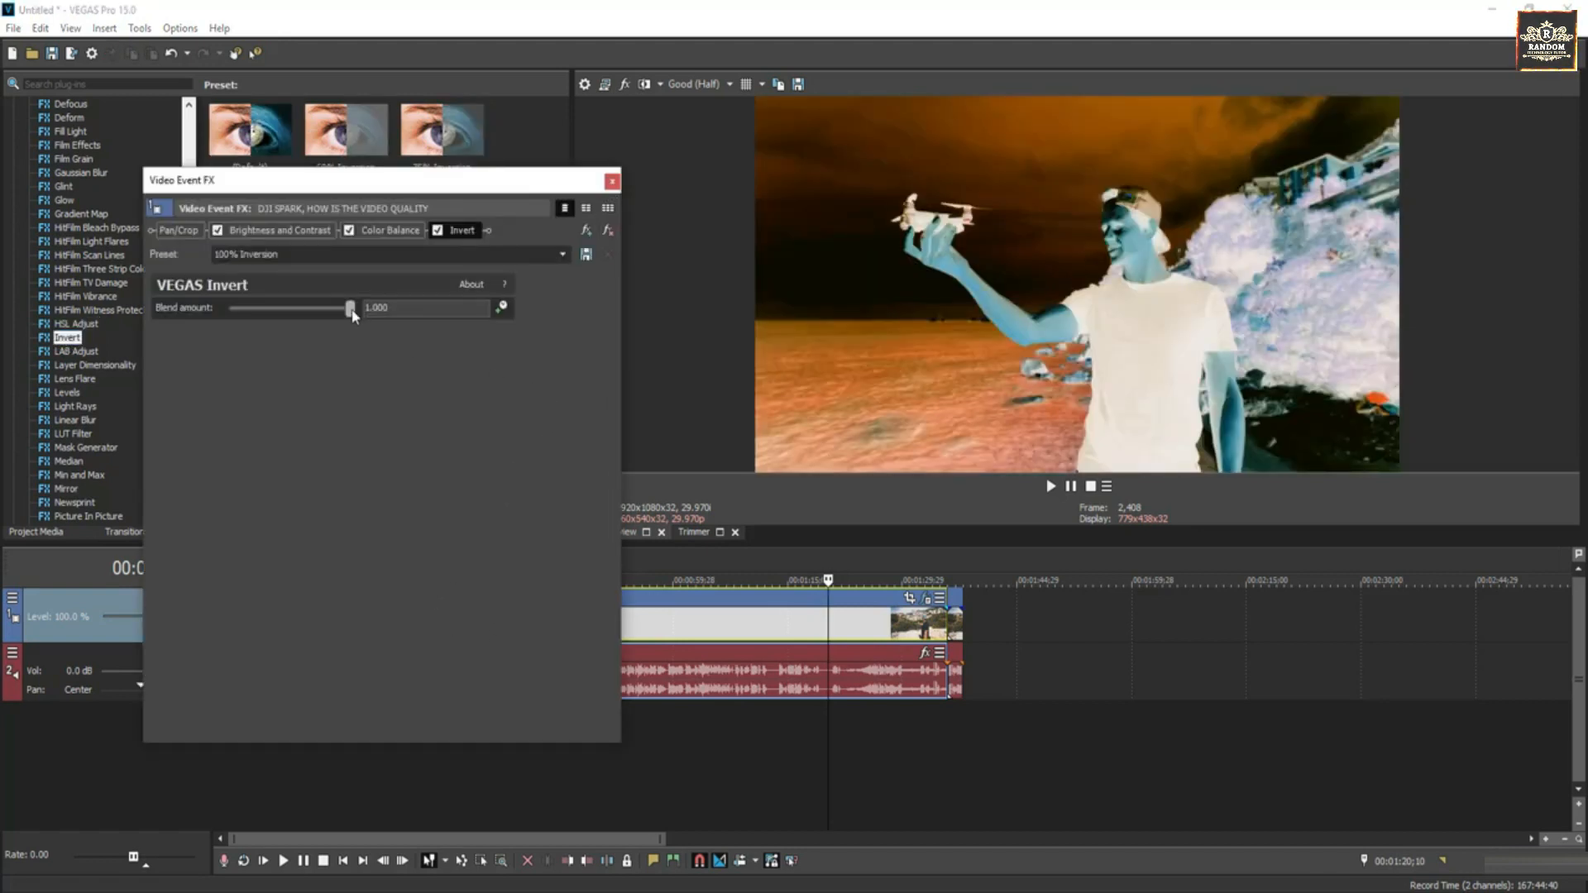
pyautogui.moveTo(352, 312)
pyautogui.mouseDown()
pyautogui.moveTo(287, 311)
pyautogui.moveTo(349, 313)
pyautogui.mouseUp()
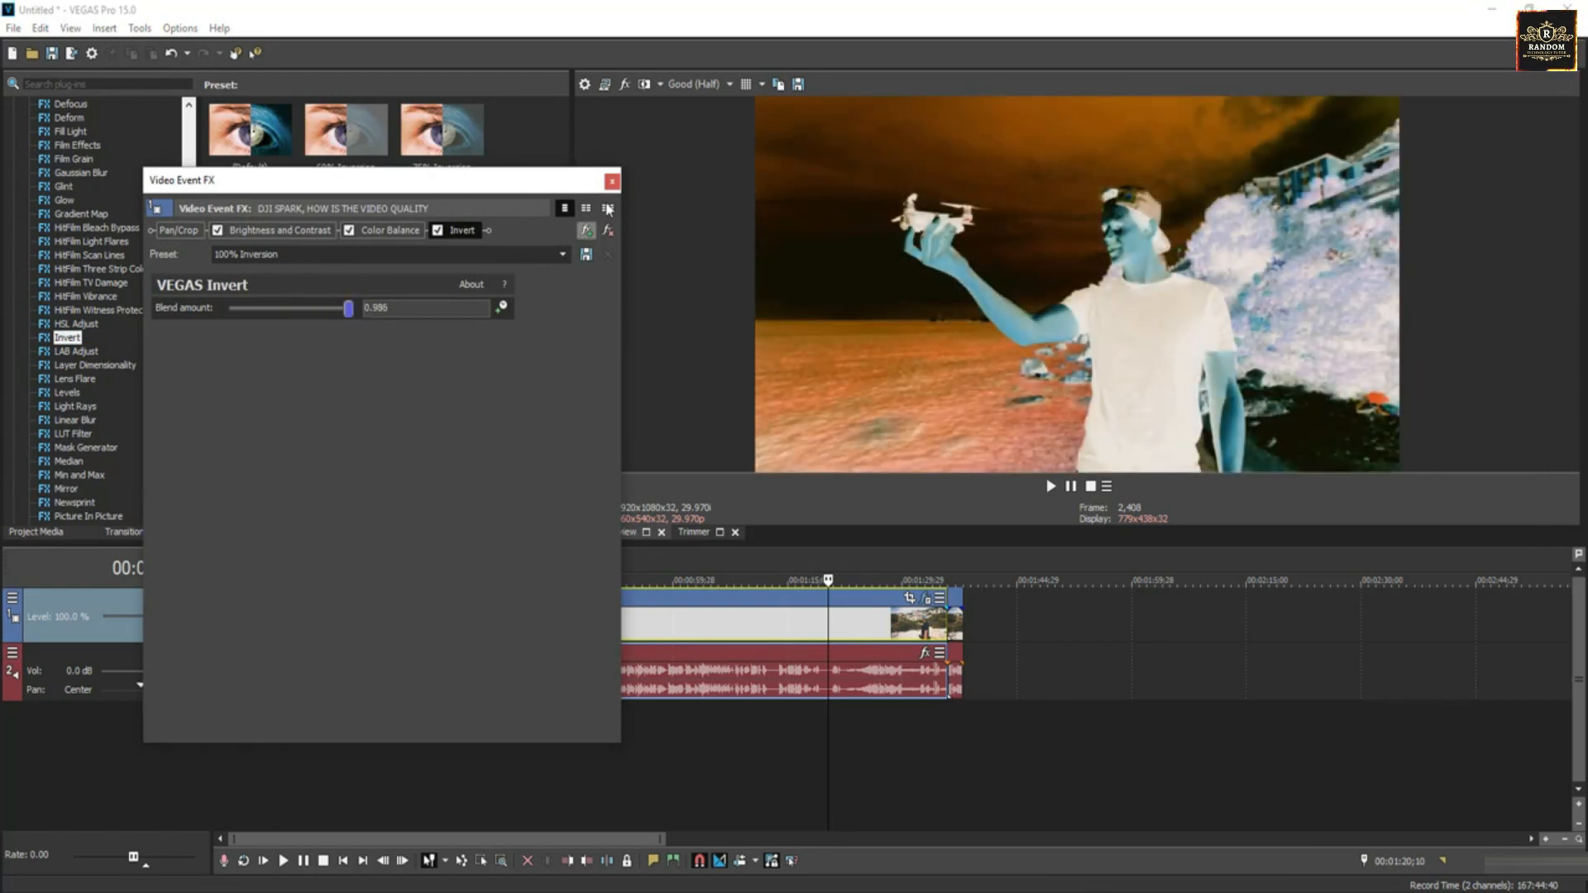
# Play the long segment to preview the Invert effect and pause at 00:01:13;03
pyautogui.click(717, 616)
pyautogui.press('space')
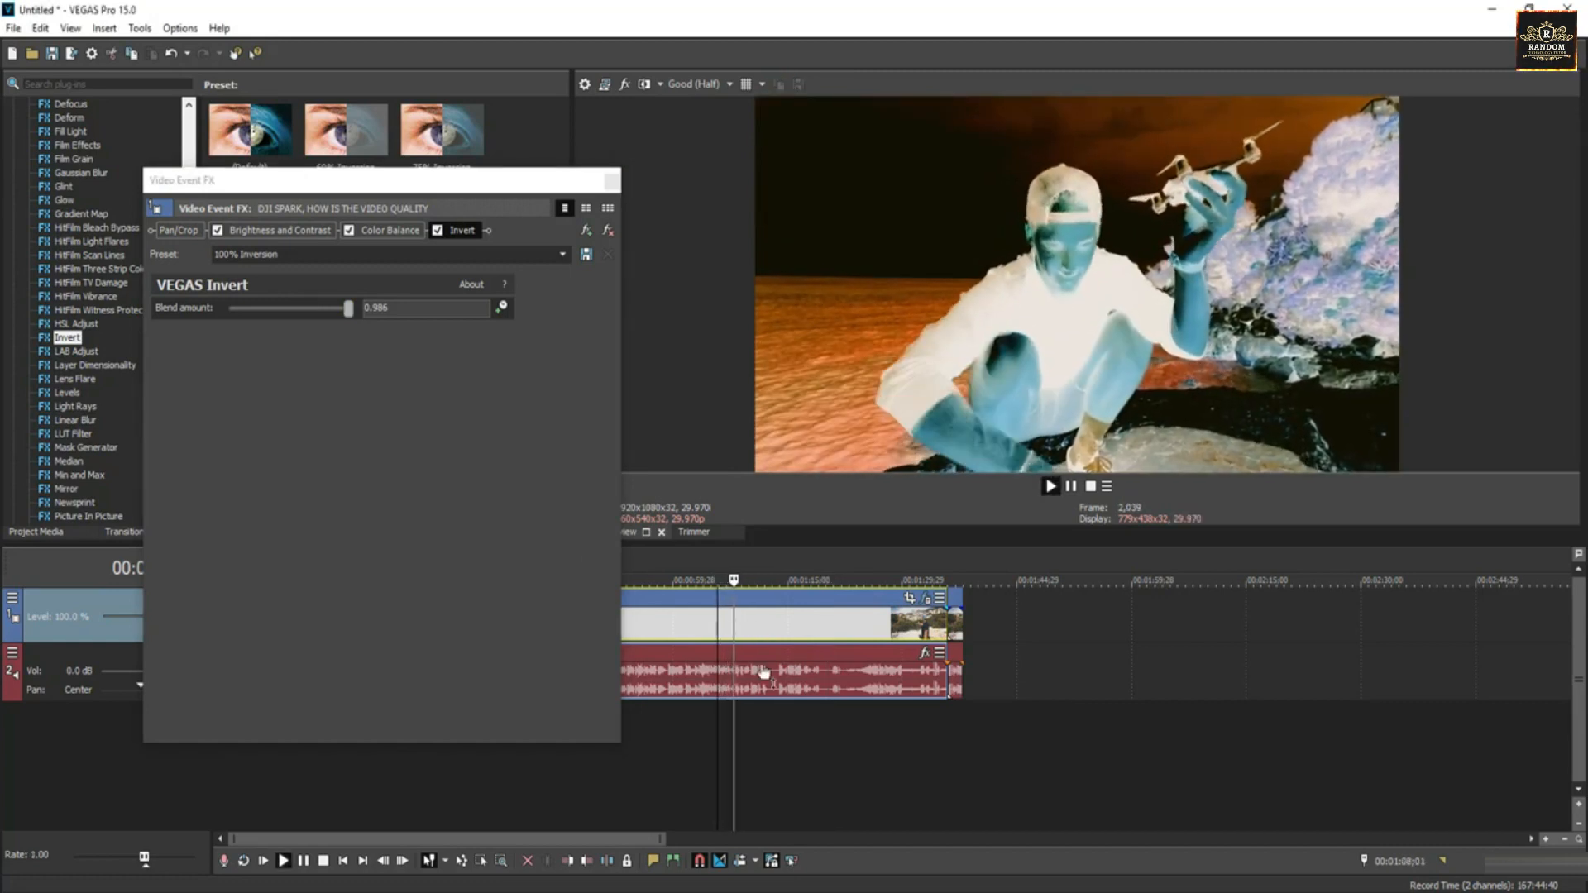
pyautogui.press('Return')
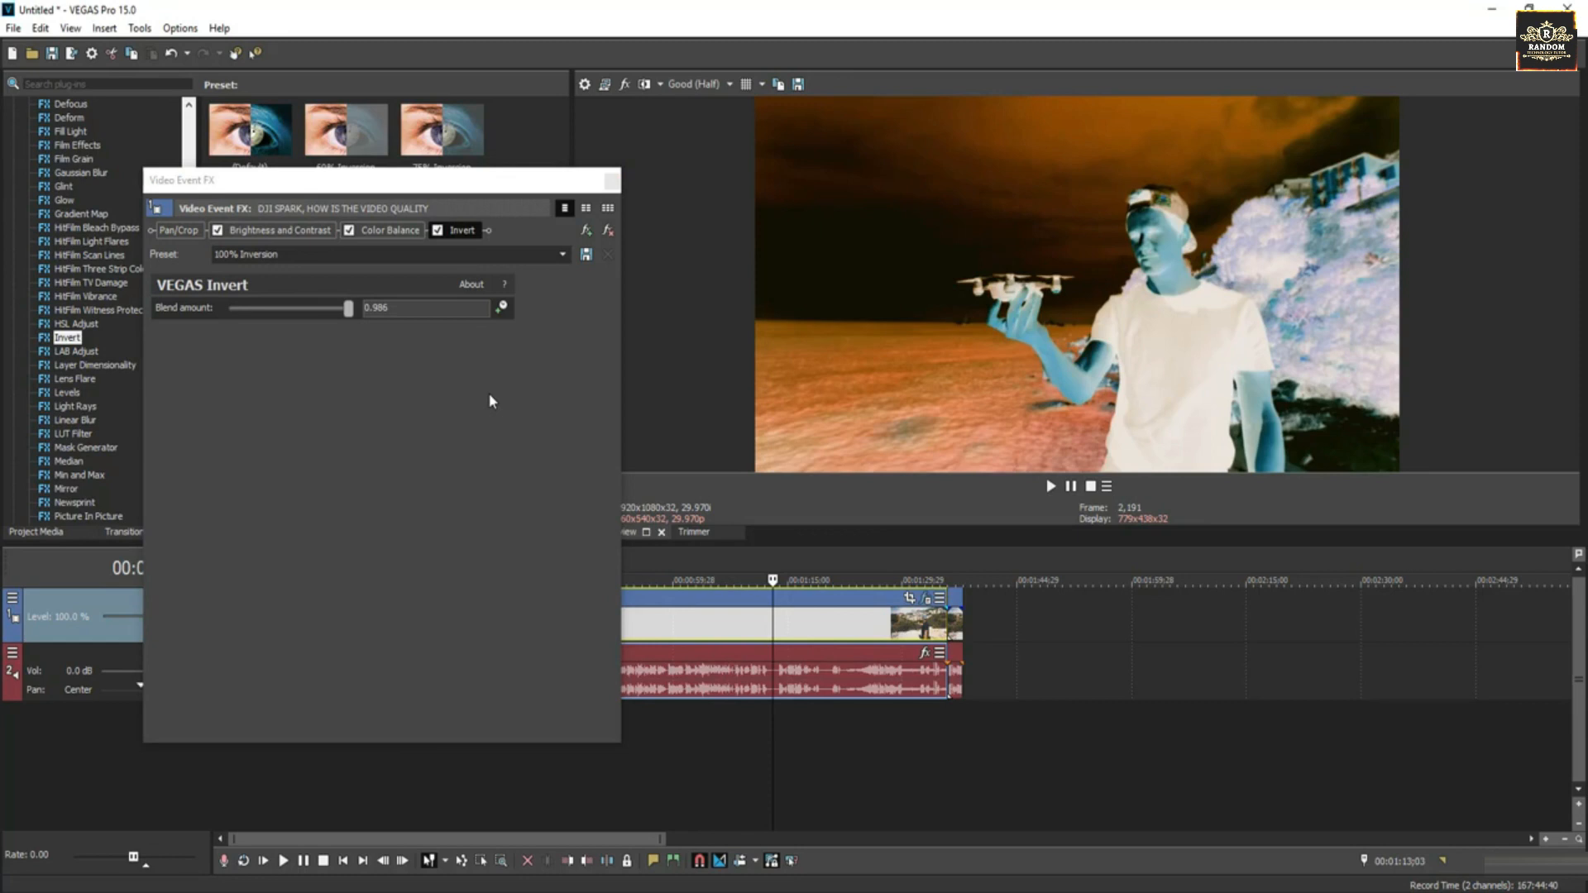
# Remove the Invert effect from the long segment and look through the list of available Video FX
pyautogui.click(608, 230)
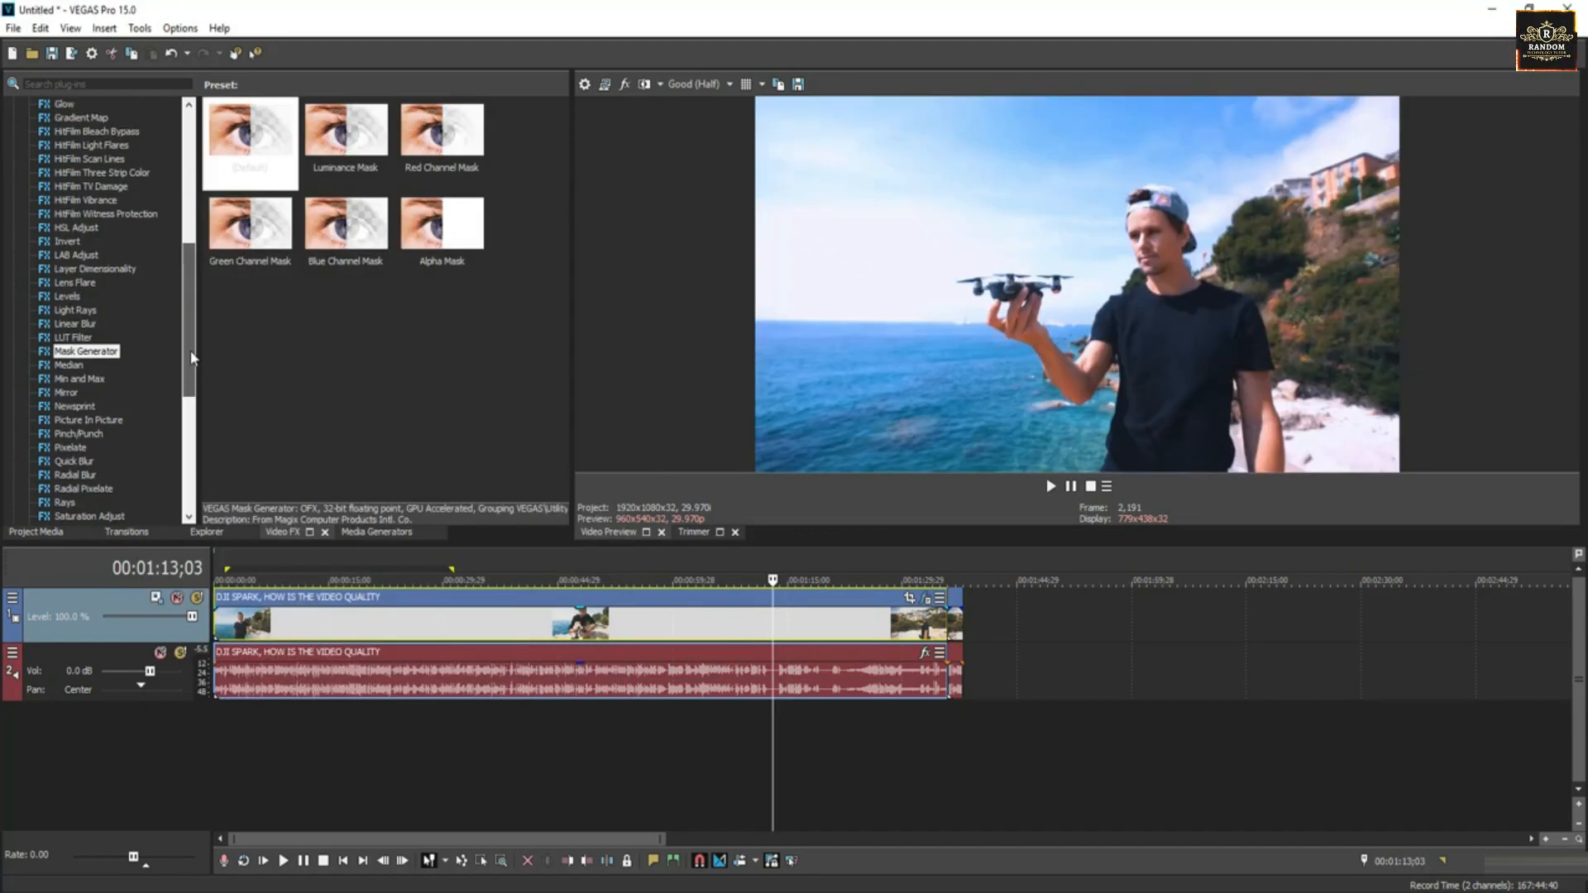
pyautogui.moveTo(191, 354); pyautogui.dragTo(193, 307)
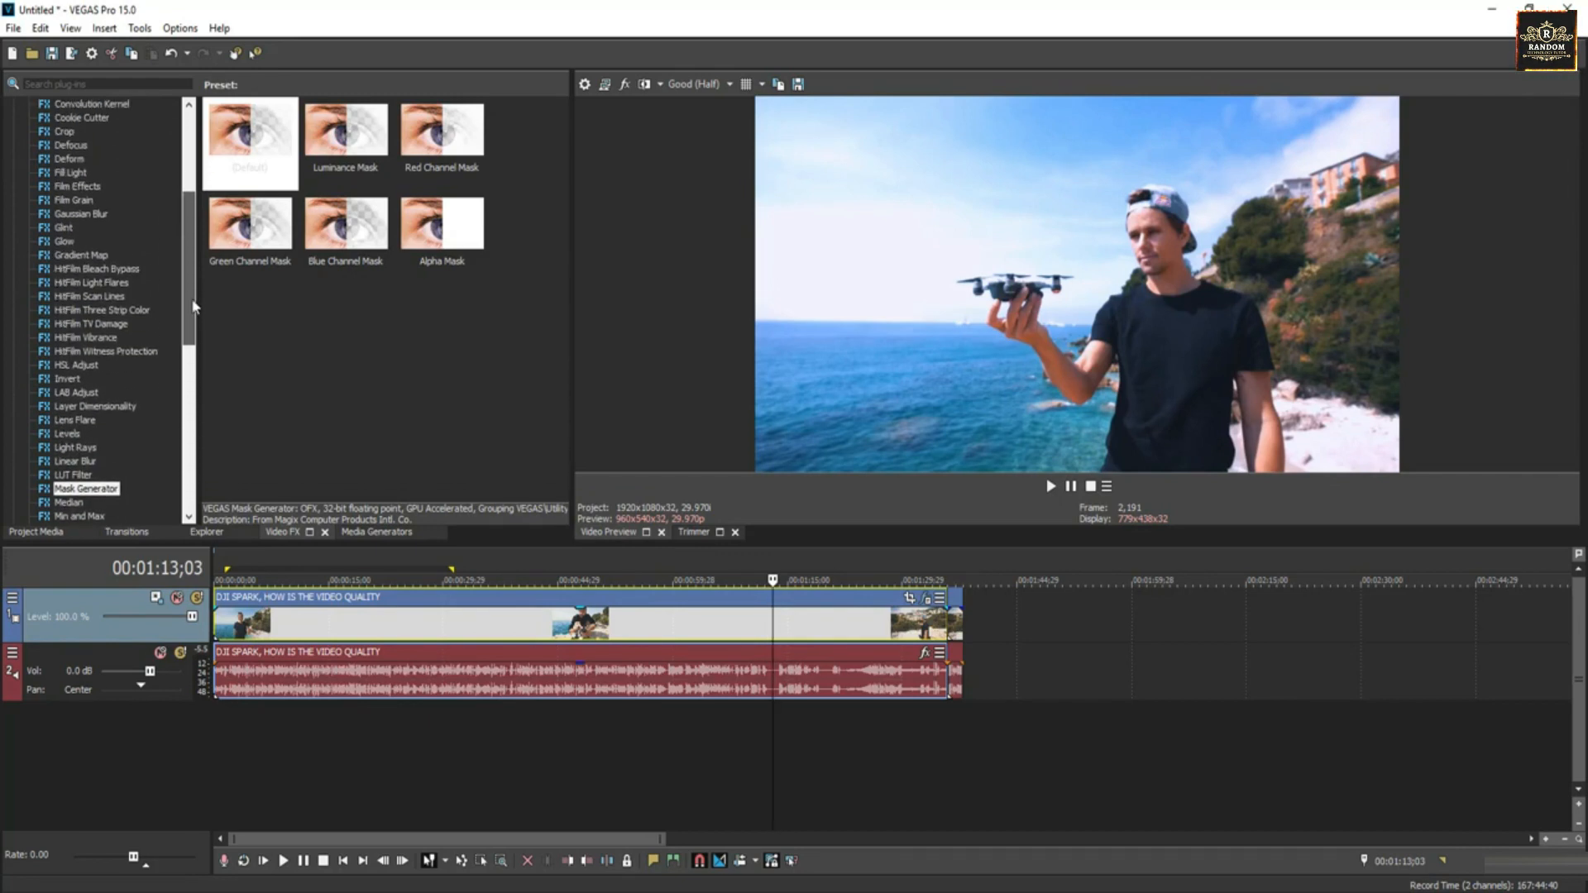